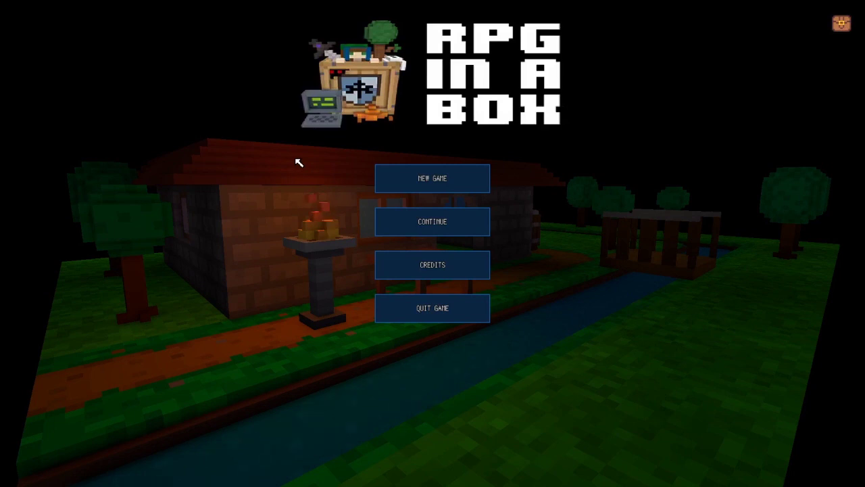
# - Open and resume the pause menu over the title screen, then reopen it and quit the playtest
pyautogui.press('Escape')
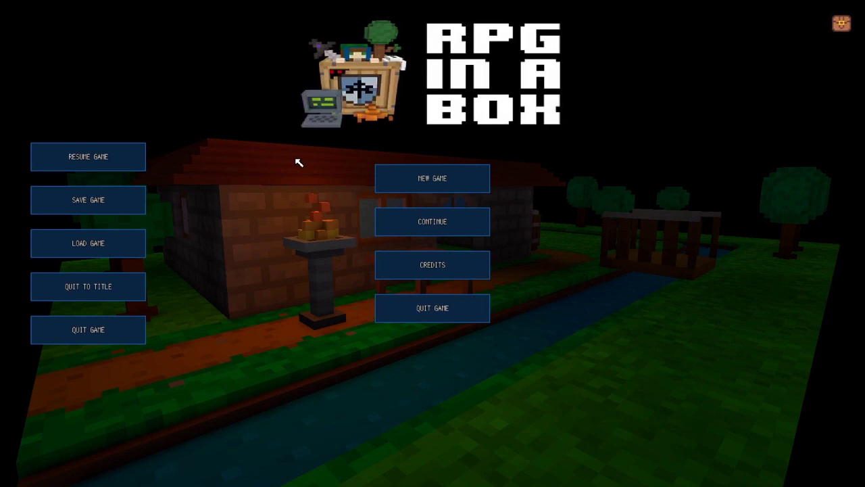
pyautogui.click(123, 165)
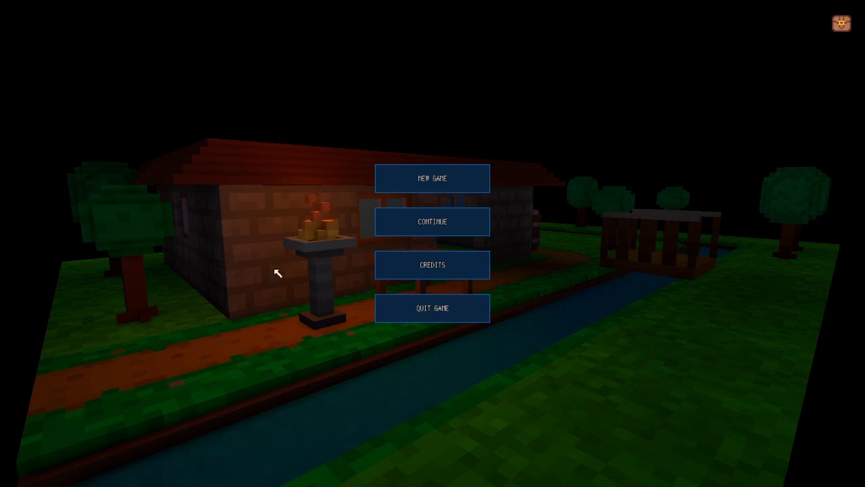
pyautogui.press('Escape')
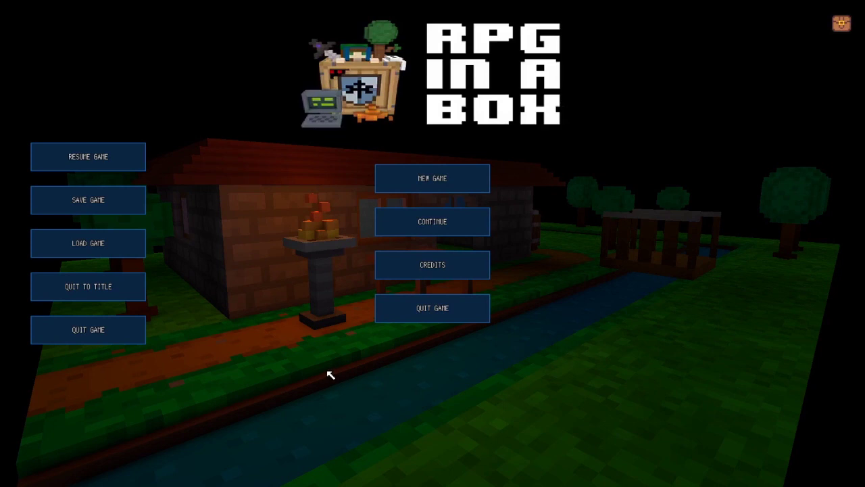
pyautogui.click(123, 336)
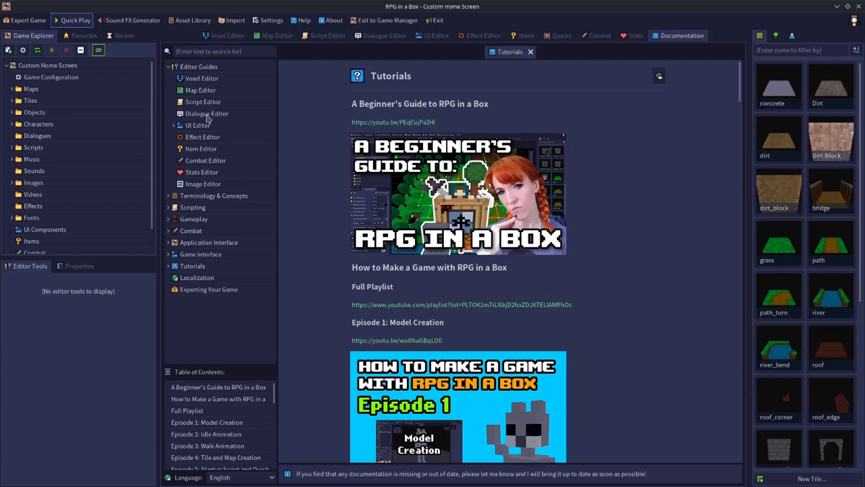
# - Open pause_menu for editing and insert the first line if map.name != "Menu" then
pyautogui.click(324, 36)
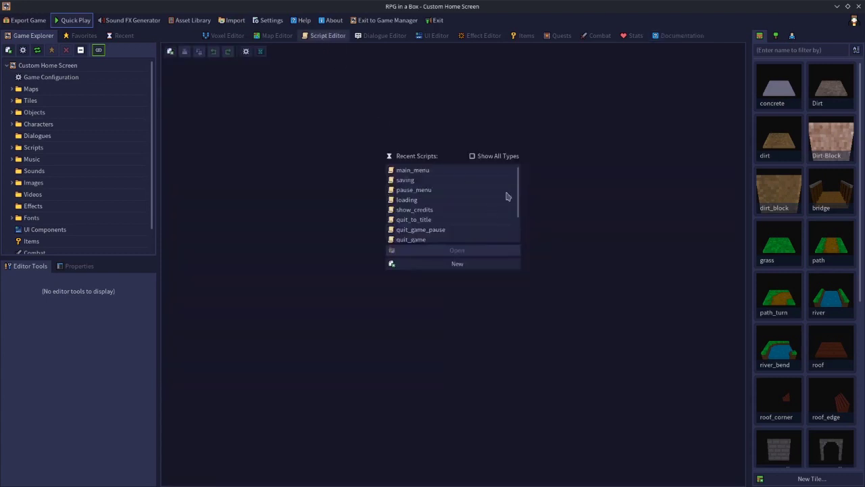
pyautogui.doubleClick(419, 190)
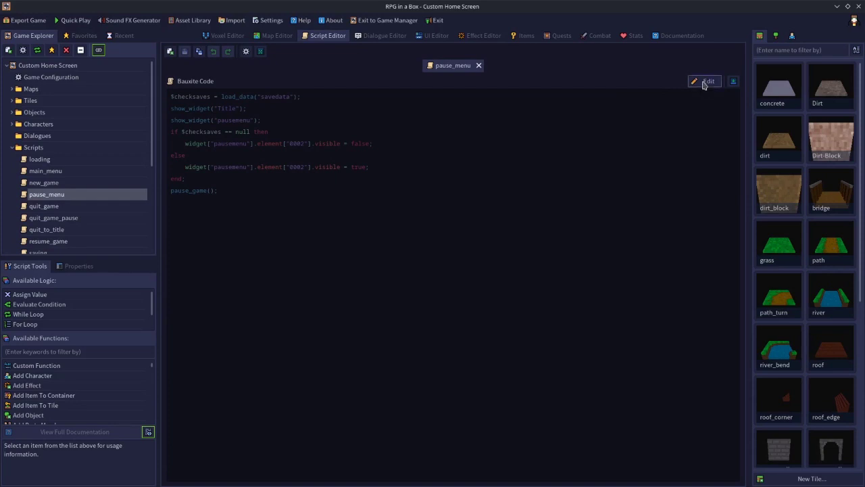
pyautogui.click(703, 82)
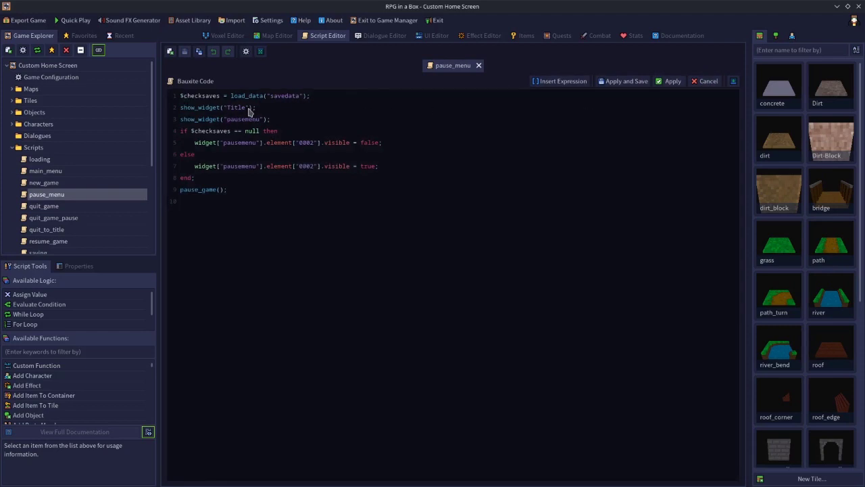
pyautogui.press('Return')
pyautogui.write('i')
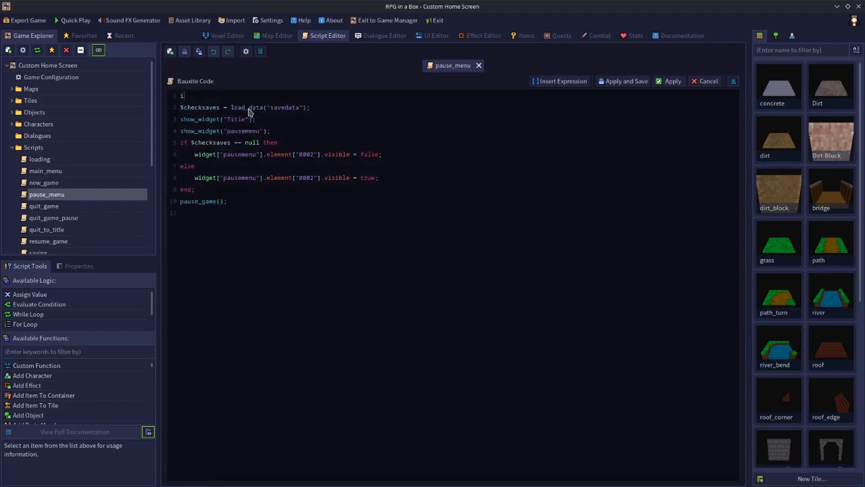
pyautogui.write('f map.name != ""')
pyautogui.click(18, 92)
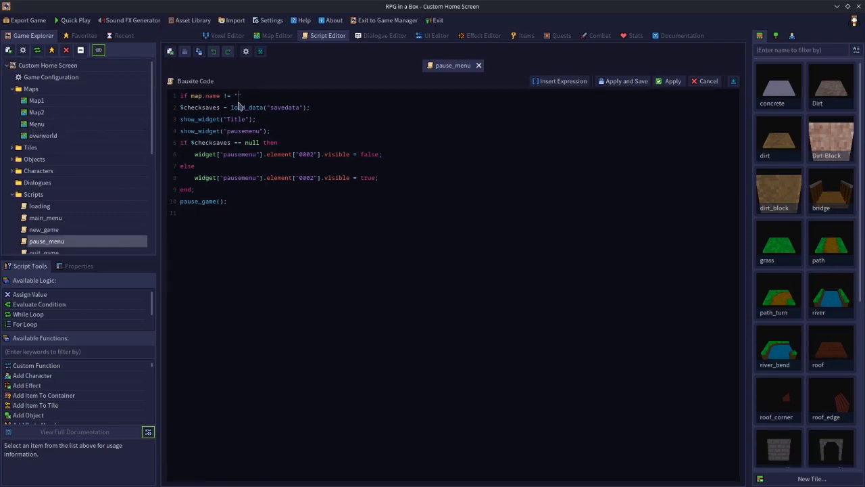
pyautogui.write('Menu" then')
# - Indent script lines 2–10 and add end; after pause_game(); to close the map check
pyautogui.moveTo(237, 203); pyautogui.dragTo(177, 108)
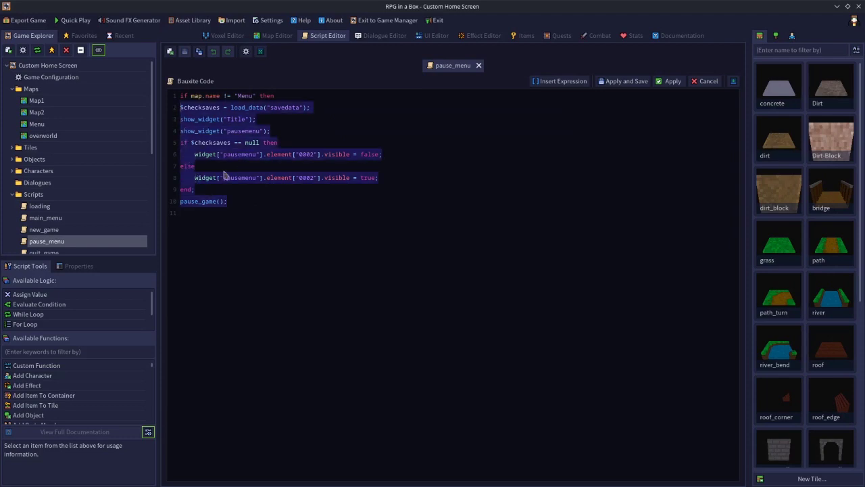
pyautogui.press('Tab')
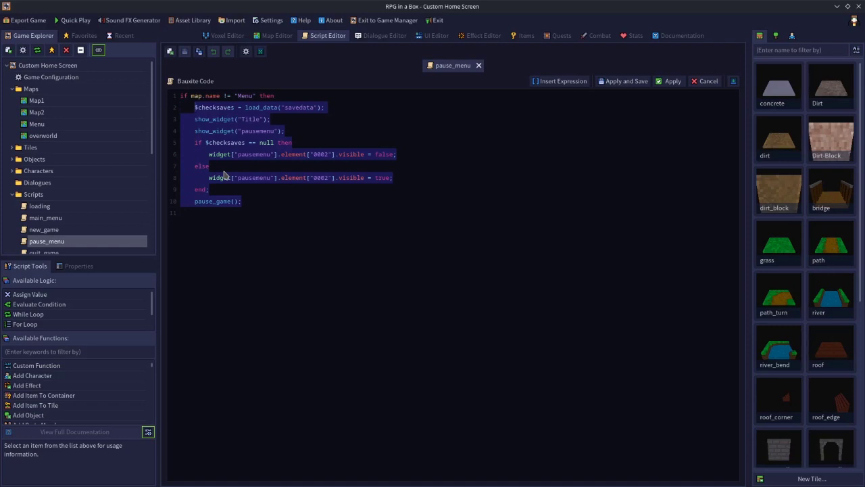
pyautogui.click(261, 208)
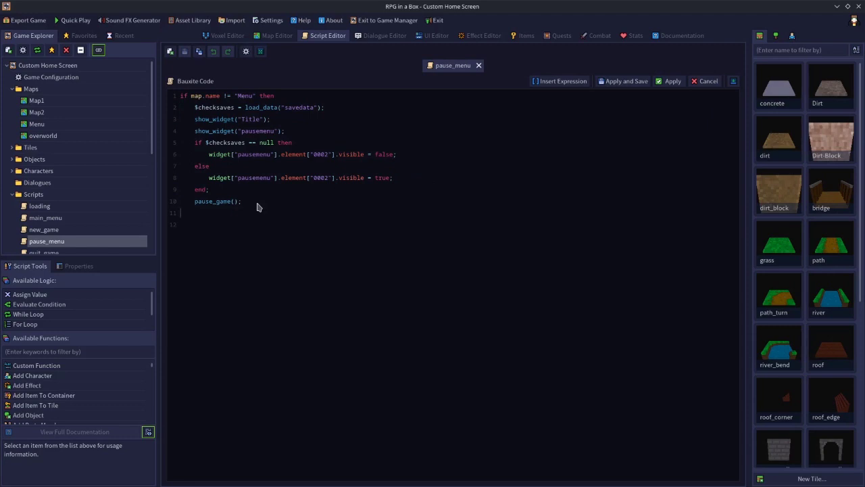
pyautogui.write('end;')
# - Apply and save the pause_menu script, then Quick Play and start a NEW GAME
pyautogui.click(618, 83)
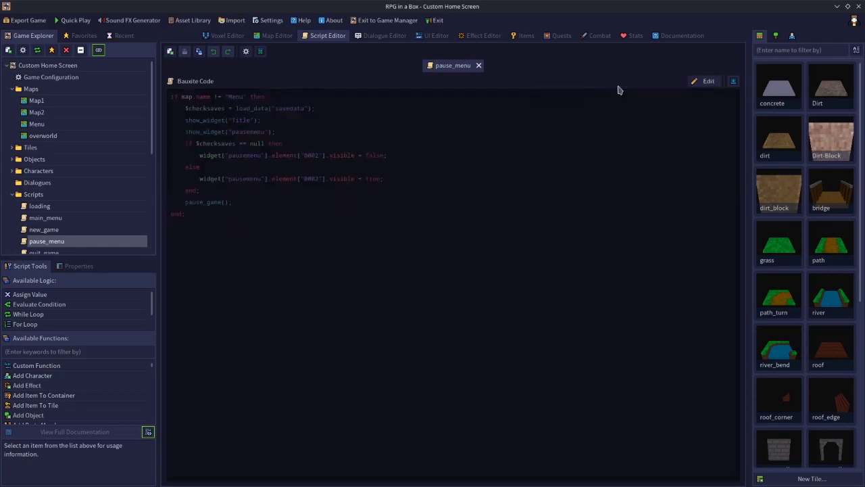
pyautogui.click(76, 20)
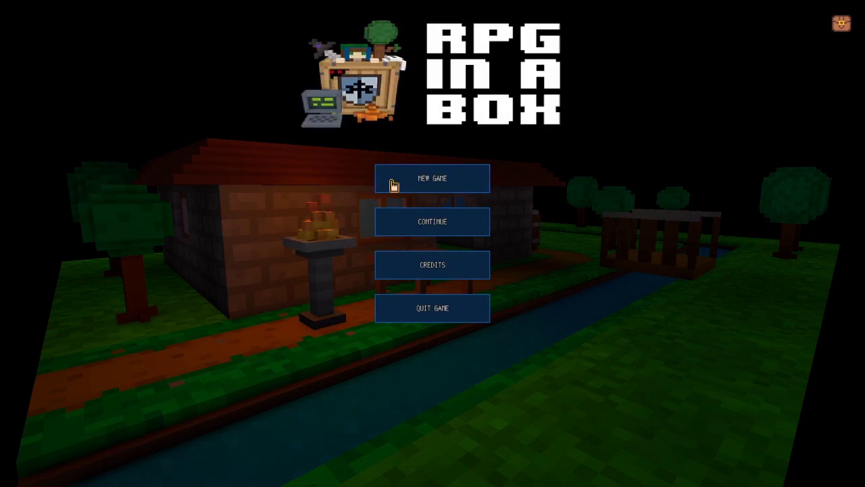
pyautogui.click(431, 179)
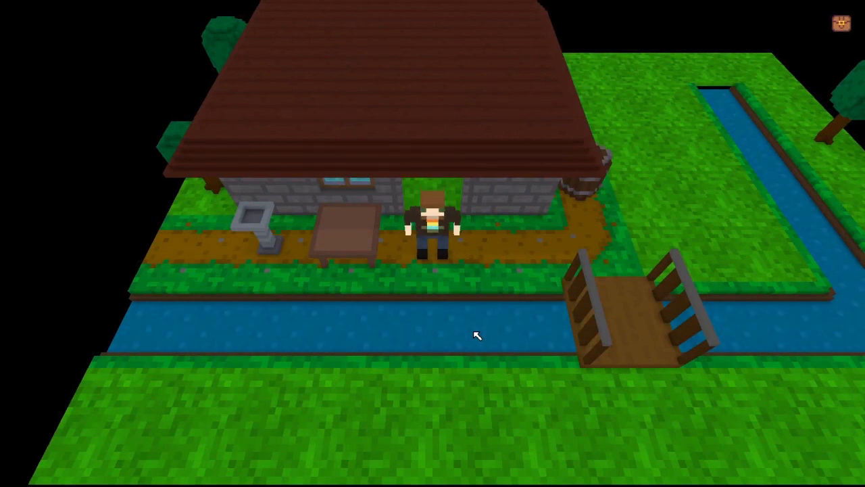
# - Open the pause menu during gameplay and choose Quit to Title
pyautogui.press('Escape')
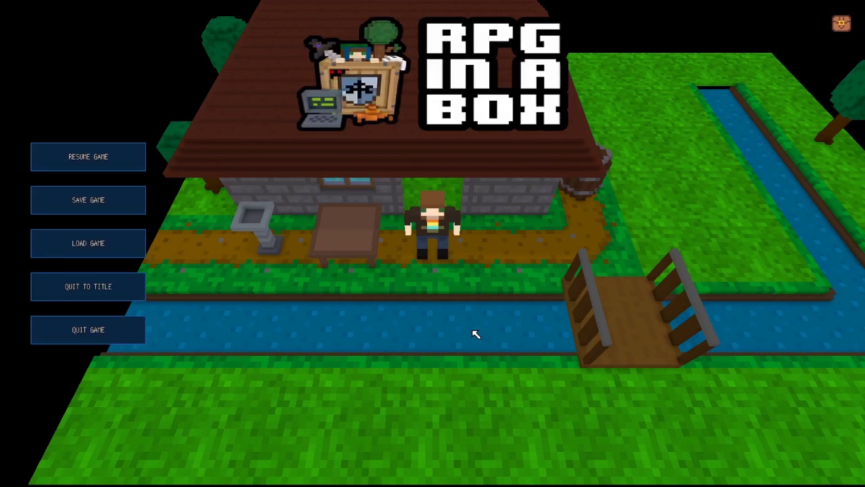
pyautogui.click(87, 287)
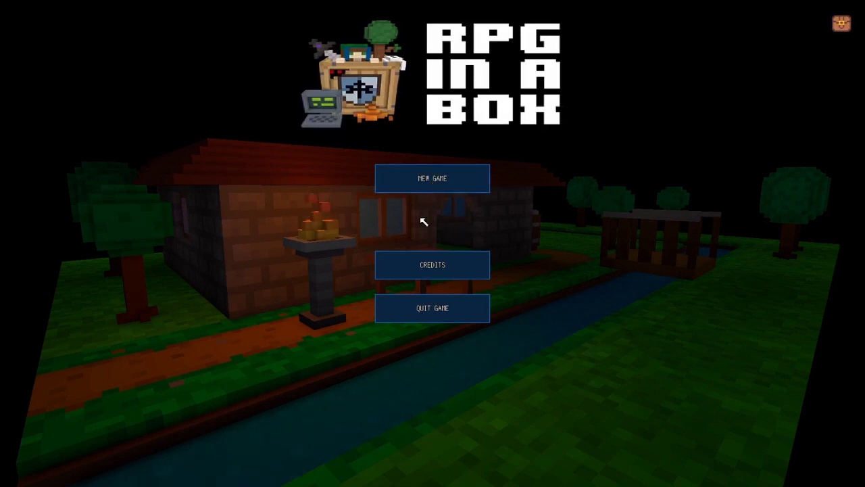
# - Start a NEW GAME, open the pause menu in-game, and choose Quit Game
pyautogui.click(443, 183)
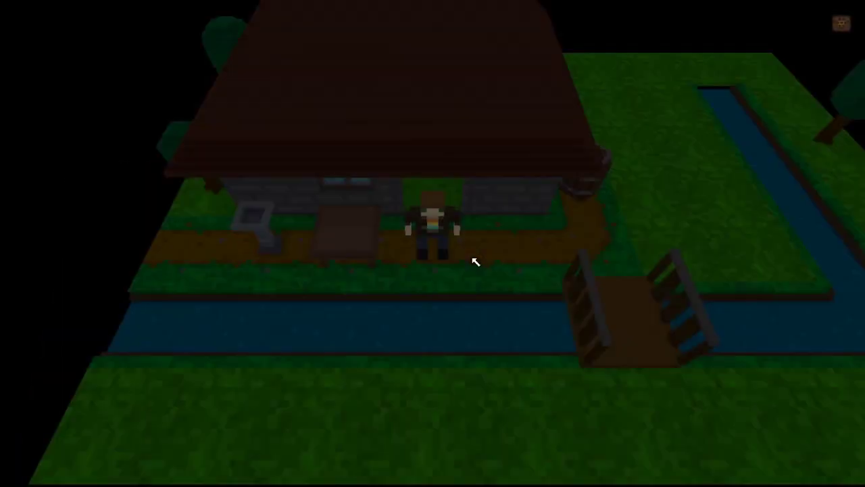
pyautogui.press('Escape')
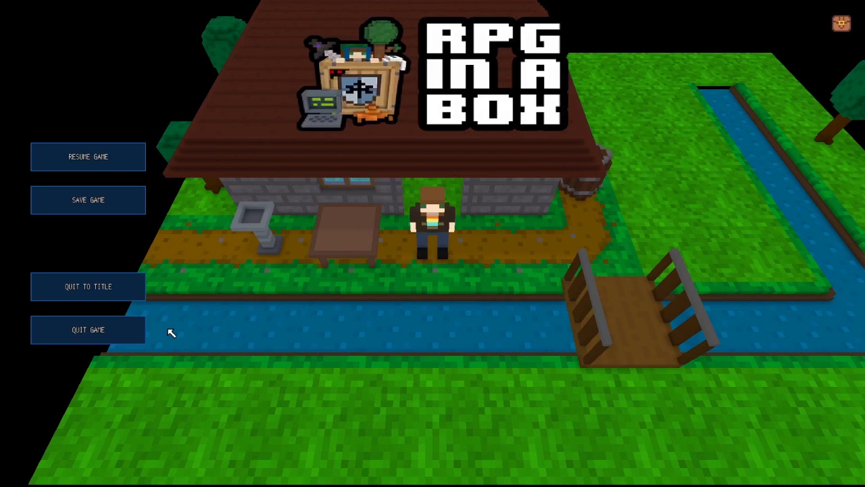
pyautogui.click(109, 329)
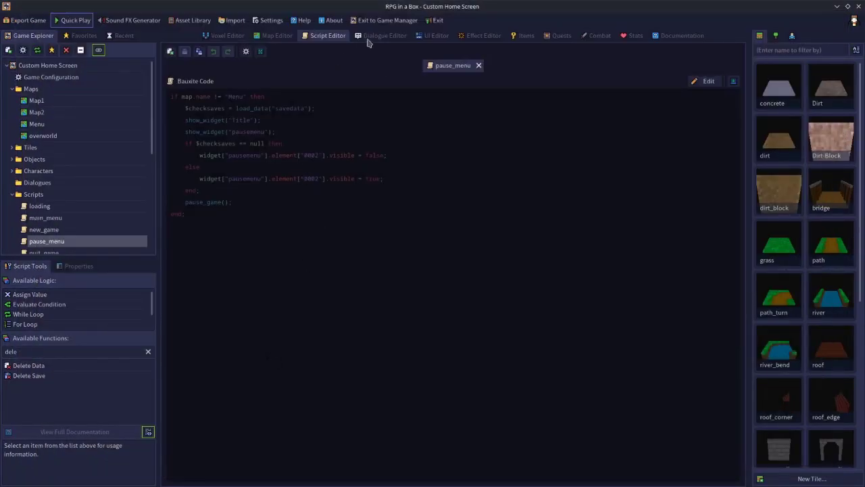
pyautogui.click(438, 37)
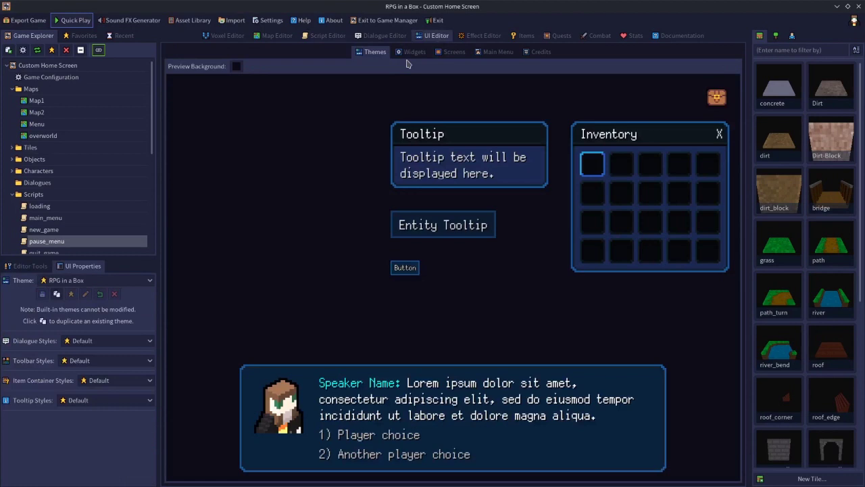
pyautogui.click(410, 52)
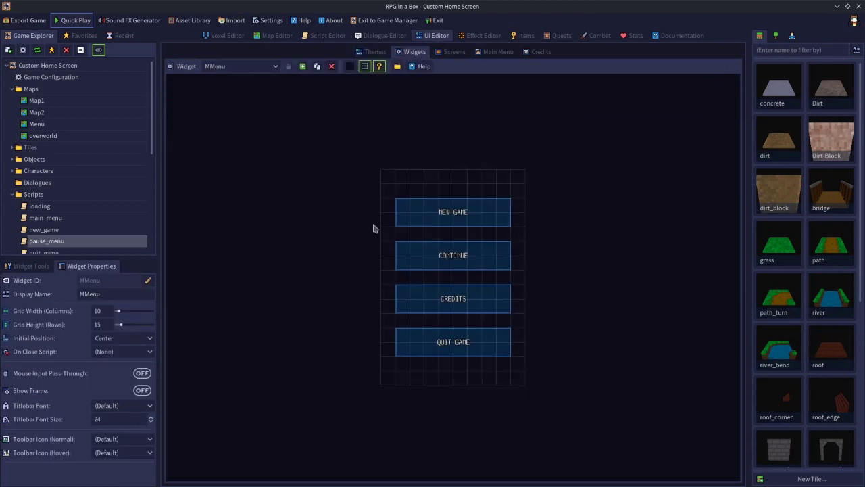
pyautogui.click(464, 357)
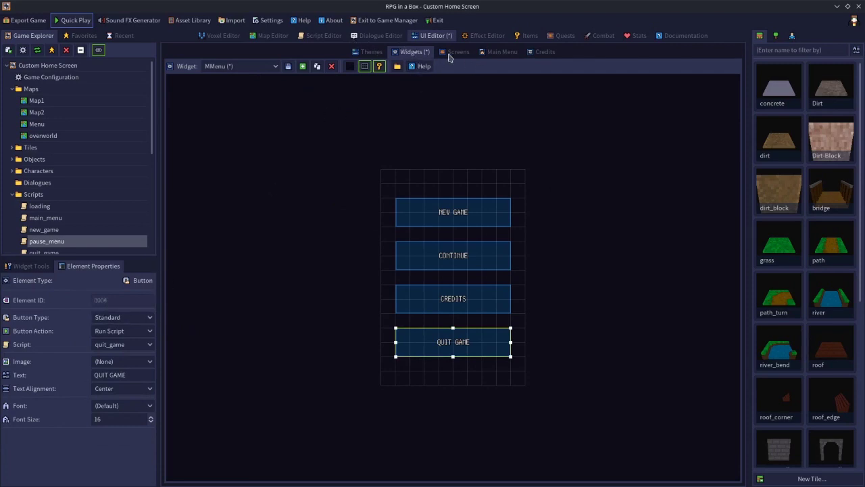
pyautogui.click(325, 38)
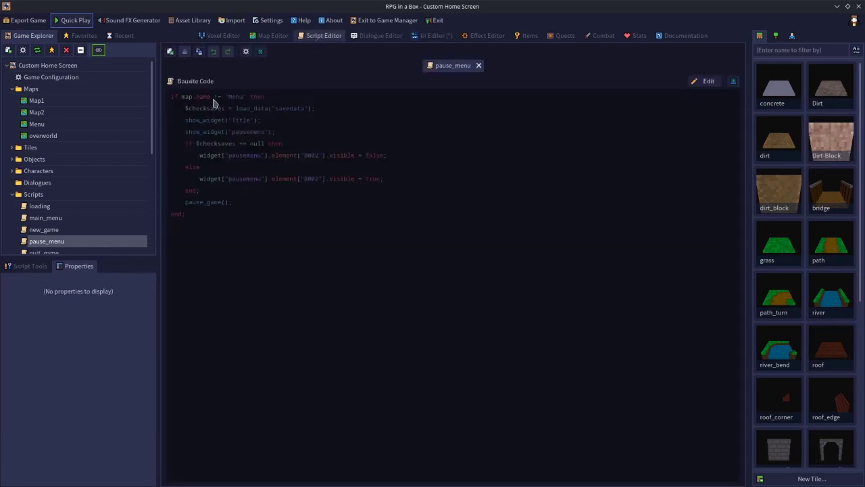
# - Open main_menu for editing and change line 10's element 0002 to 0004
pyautogui.click(46, 217)
pyautogui.click(703, 82)
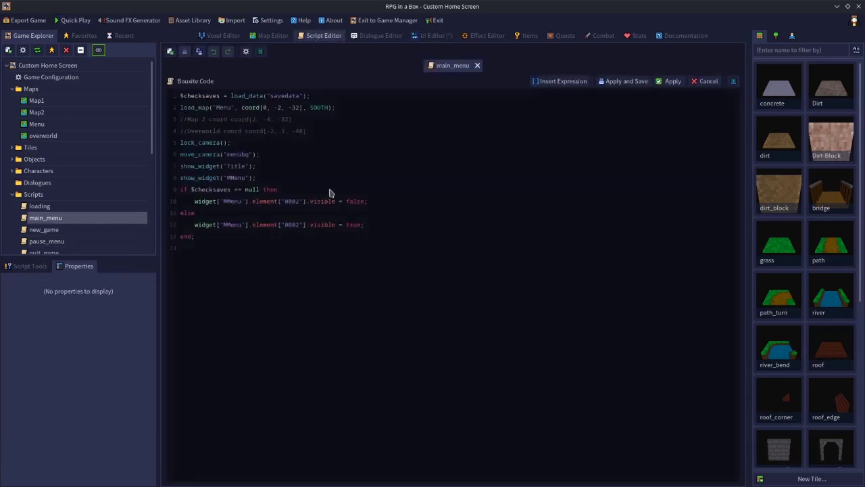
pyautogui.click(300, 201)
pyautogui.press('BackSpace')
pyautogui.write('4')
# - Duplicate the element 0004 visibility line twice below line 10
pyautogui.click(386, 203)
pyautogui.press('Return')
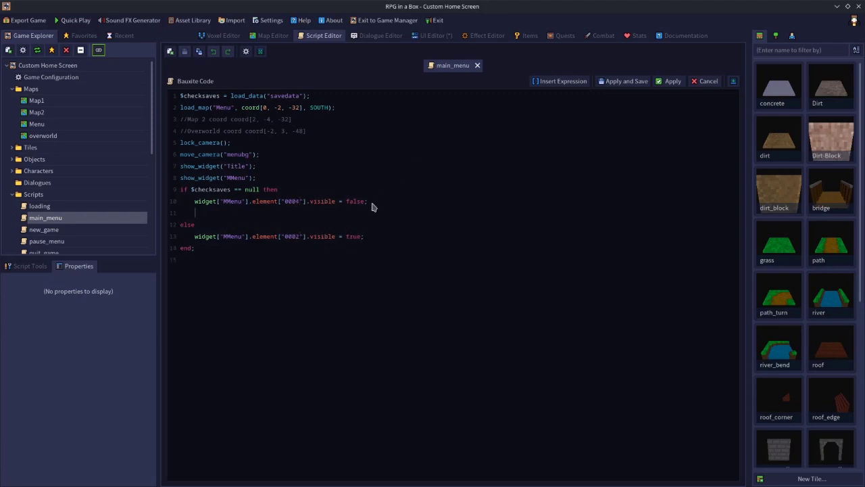
pyautogui.moveTo(369, 206); pyautogui.dragTo(195, 203)
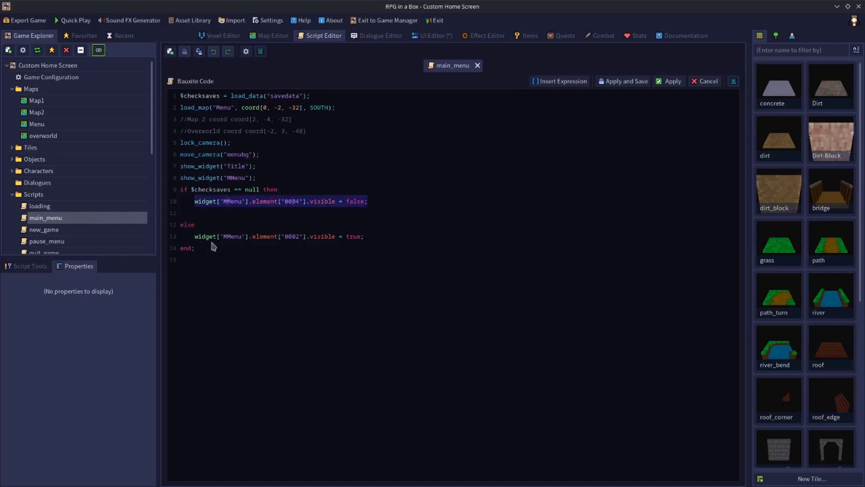
pyautogui.hotkey('ctrl', 'c')
pyautogui.click(250, 217)
pyautogui.hotkey('ctrl', 'v')
pyautogui.press('Return')
pyautogui.hotkey('ctrl', 'v')
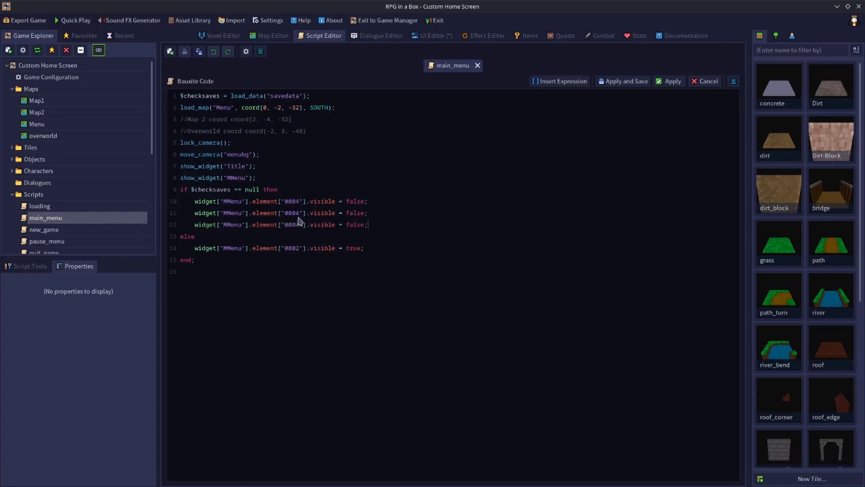
# - Edit the copies so element 0002 text is "CREDITS" and element 0003 text is "QUIT GAME"
pyautogui.press('BackSpace')
pyautogui.write('2')
pyautogui.press('BackSpace')
pyautogui.press('BackSpace')
pyautogui.press('BackSpace')
pyautogui.press('BackSpace')
pyautogui.press('BackSpace')
pyautogui.press('BackSpace')
pyautogui.press('BackSpace')
pyautogui.write('text')
pyautogui.press('BackSpace')
pyautogui.press('BackSpace')
pyautogui.press('BackSpace')
pyautogui.press('BackSpace')
pyautogui.press('BackSpace')
pyautogui.write('"CREDITS')
pyautogui.press('BackSpace')
pyautogui.write('3')
pyautogui.press('BackSpace')
pyautogui.press('BackSpace')
pyautogui.press('BackSpace')
pyautogui.press('BackSpace')
pyautogui.press('BackSpace')
pyautogui.press('BackSpace')
pyautogui.press('BackSpace')
pyautogui.write('te')
pyautogui.hotkey('shift', 'Right')
pyautogui.hotkey('shift', 'Right')
pyautogui.hotkey('shift', 'Right')
pyautogui.hotkey('shift', 'Right')
pyautogui.hotkey('shift', 'Right')
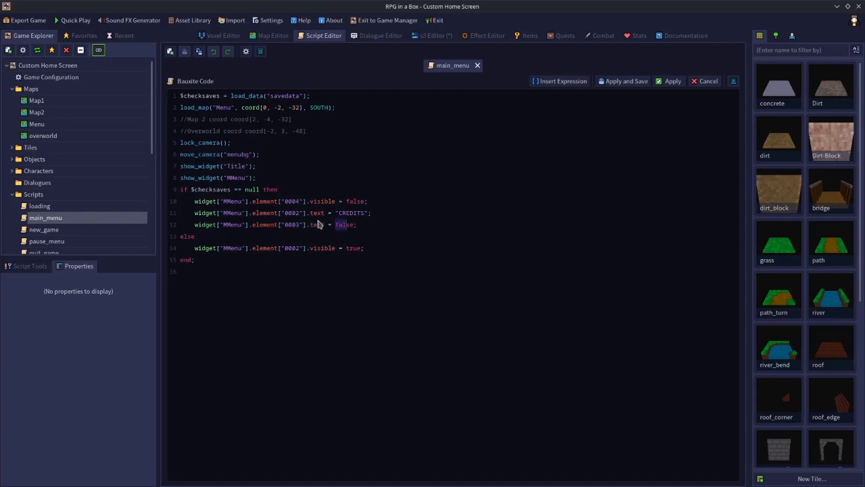
pyautogui.write('"].text = "QUIT GAME')
# - In the else branch, change element 0002 to 0004 and paste two copies of the line below
pyautogui.click(301, 250)
pyautogui.press('BackSpace')
pyautogui.write('4')
pyautogui.click(370, 251)
pyautogui.press('Return')
pyautogui.hotkey('ctrl', 'v')
pyautogui.press('Return')
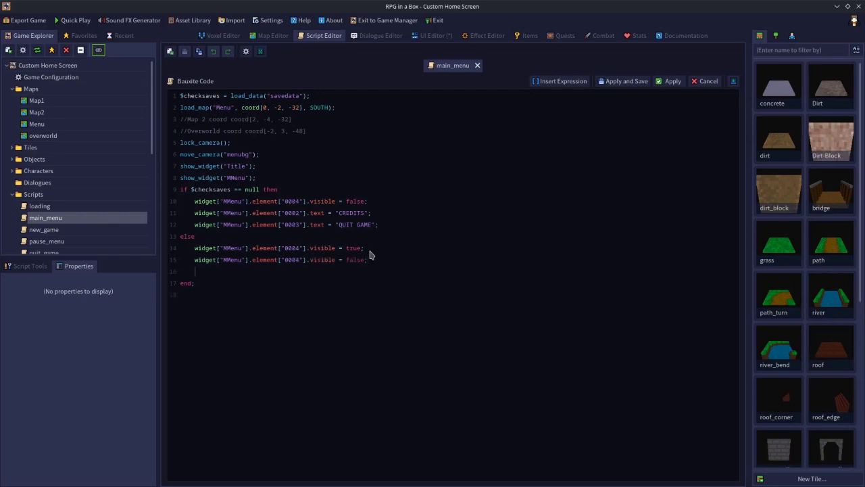
pyautogui.hotkey('ctrl', 'v')
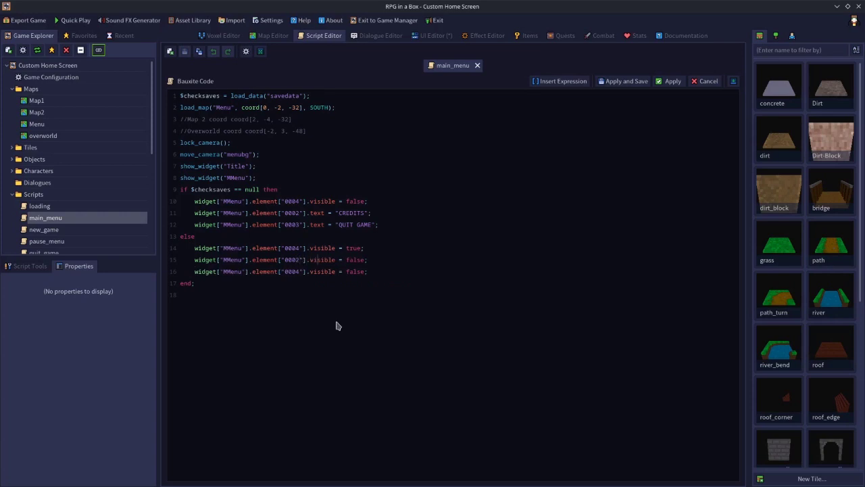
# - Edit line 15 to set element 0002's text to "CONTINUE GAME"
pyautogui.press('BackSpace')
pyautogui.press('BackSpace')
pyautogui.press('BackSpace')
pyautogui.press('BackSpace')
pyautogui.press('BackSpace')
pyautogui.press('BackSpace')
pyautogui.press('BackSpace')
pyautogui.write('text')
pyautogui.press('Right')
pyautogui.hotkey('shift', 'Right')
pyautogui.hotkey('shift', 'Right')
pyautogui.hotkey('shift', 'Right')
pyautogui.hotkey('shift', 'Right')
pyautogui.hotkey('shift', 'Right')
pyautogui.write('"CONTINUE GAME')
# - Check the MMenu button layout, then shorten the else-branch label to "CONTINUE"
pyautogui.click(438, 37)
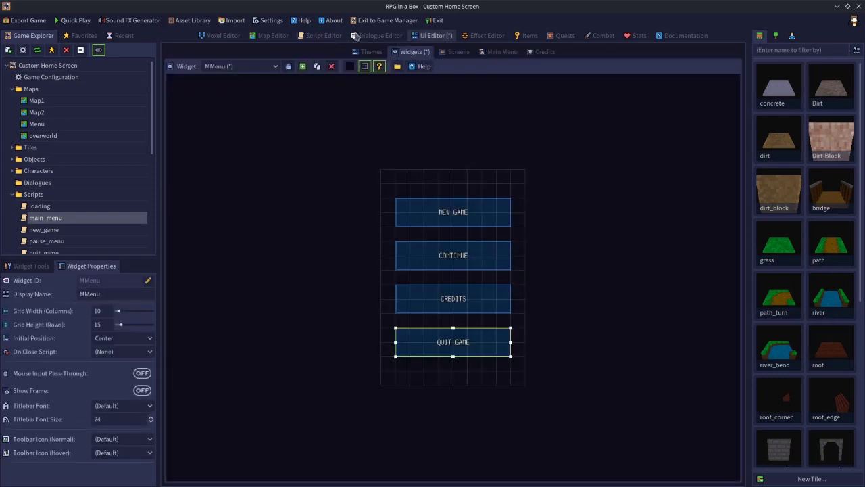
pyautogui.click(322, 37)
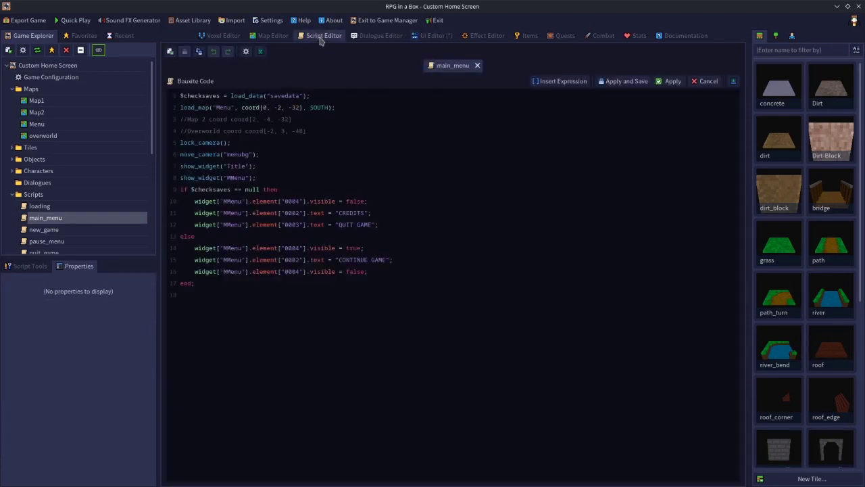
pyautogui.click(371, 260)
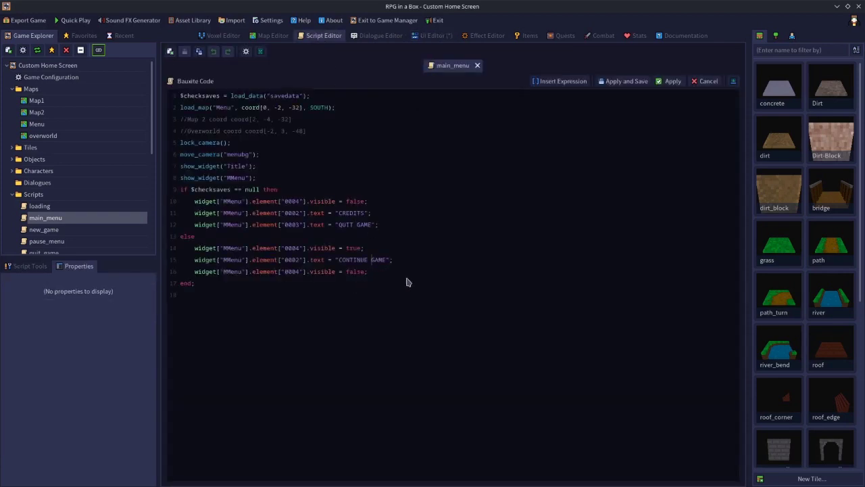
pyautogui.press('Delete')
pyautogui.press('Delete')
pyautogui.press('Delete')
pyautogui.press('Delete')
pyautogui.press('BackSpace')
# - Make line 16 set element 0003's text to "CREDITS" and apply and save the script
pyautogui.hotkey('shift', 'Right')
pyautogui.hotkey('shift', 'Right')
pyautogui.hotkey('shift', 'Right')
pyautogui.hotkey('shift', 'Right')
pyautogui.hotkey('shift', 'Right')
pyautogui.hotkey('shift', 'Right')
pyautogui.hotkey('shift', 'Right')
pyautogui.write('text')
pyautogui.hotkey('shift', 'Right')
pyautogui.hotkey('shift', 'Right')
pyautogui.hotkey('shift', 'Right')
pyautogui.hotkey('shift', 'Right')
pyautogui.hotkey('shift', 'Right')
pyautogui.write('"CREDITS')
pyautogui.click(622, 81)
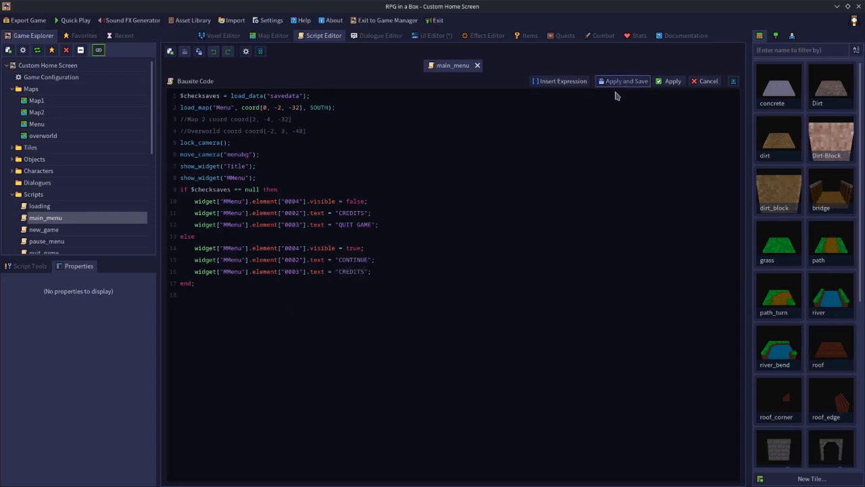
# - Playtest the title menu, showing NEW GAME, CREDITS and QUIT GAME
pyautogui.click(76, 20)
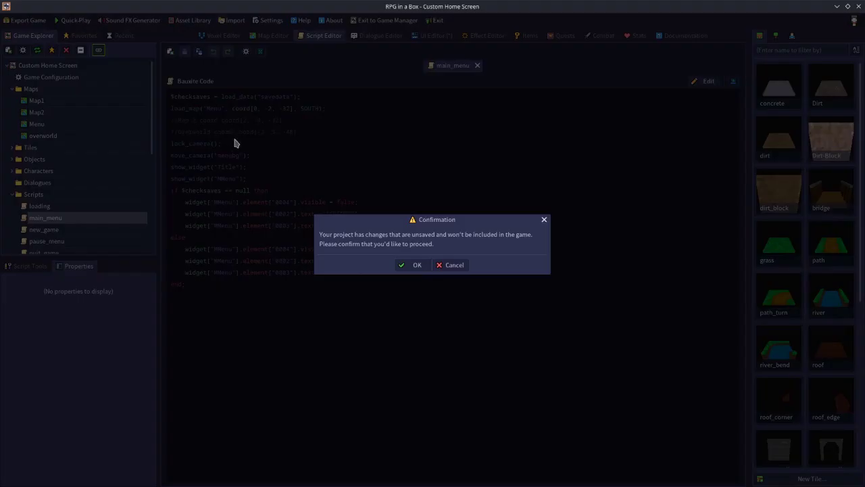
pyautogui.click(459, 266)
pyautogui.click(432, 37)
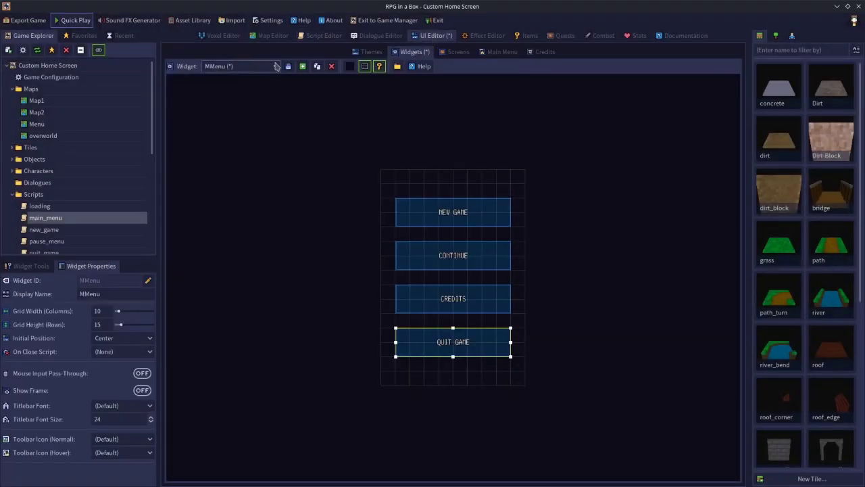
pyautogui.click(76, 22)
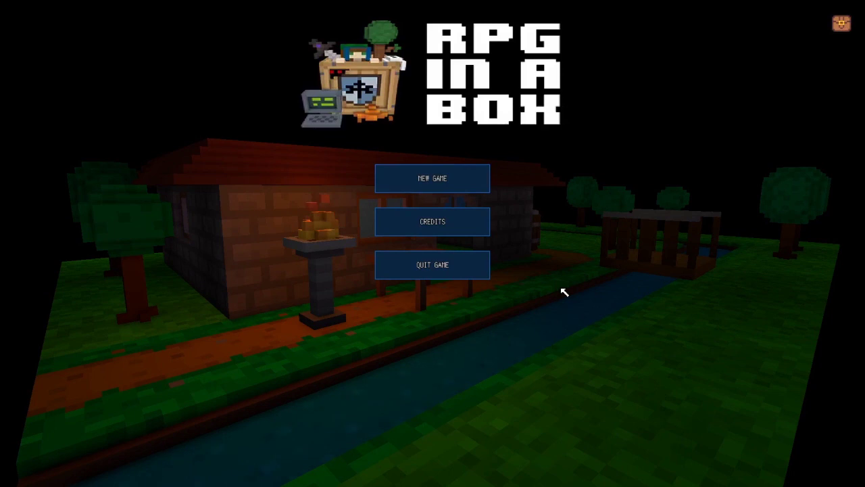
# - End the playtest by running quit_game() in the debug console
pyautogui.press('`')
pyautogui.write('quit_game()')
pyautogui.press('Return')
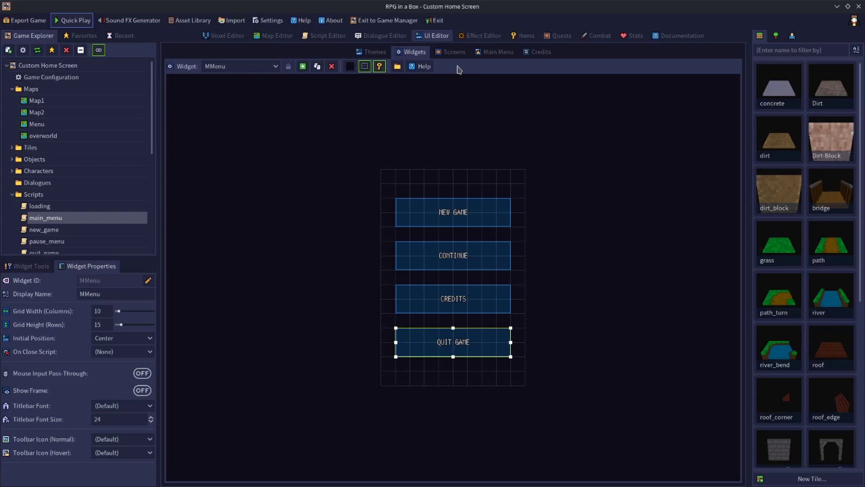
# - Open the PauseMenu widget and review its RESUME GAME, SAVE GAME and LOAD GAME buttons
pyautogui.click(275, 67)
pyautogui.click(210, 161)
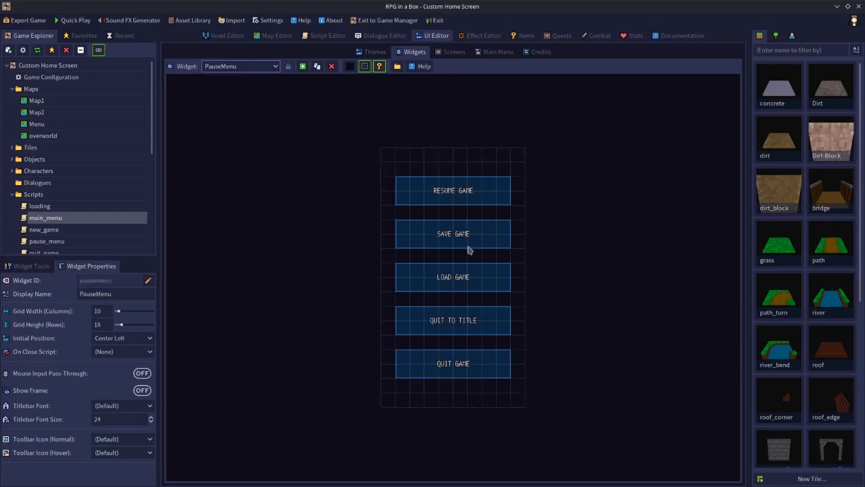
pyautogui.click(459, 201)
pyautogui.click(457, 241)
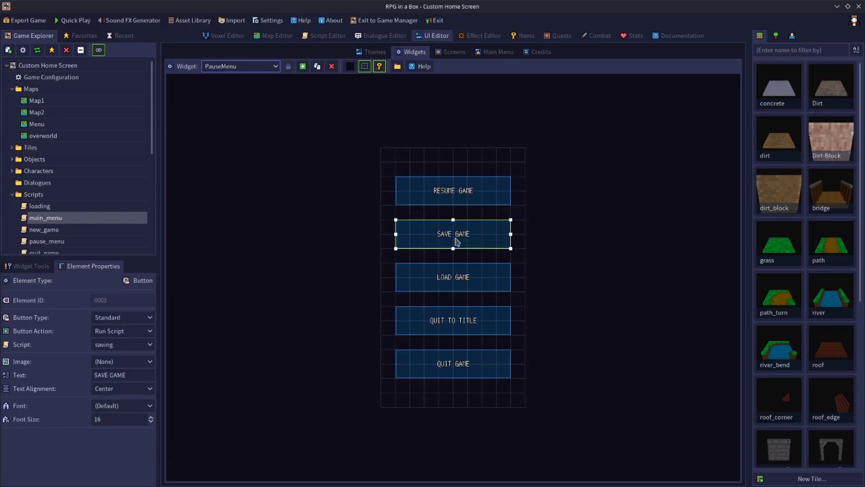
pyautogui.click(457, 289)
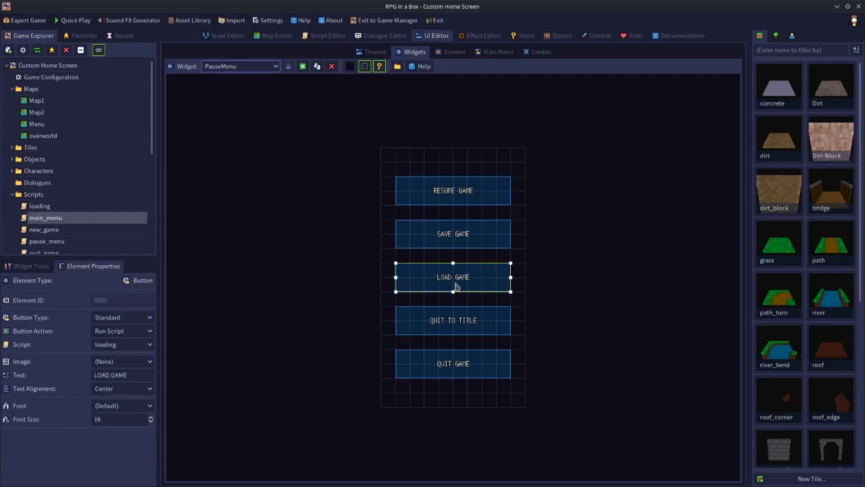
# - Set the fourth button's label to QUIT TO MENU and save the PauseMenu widget
pyautogui.hotkey('ctrl', 'z')
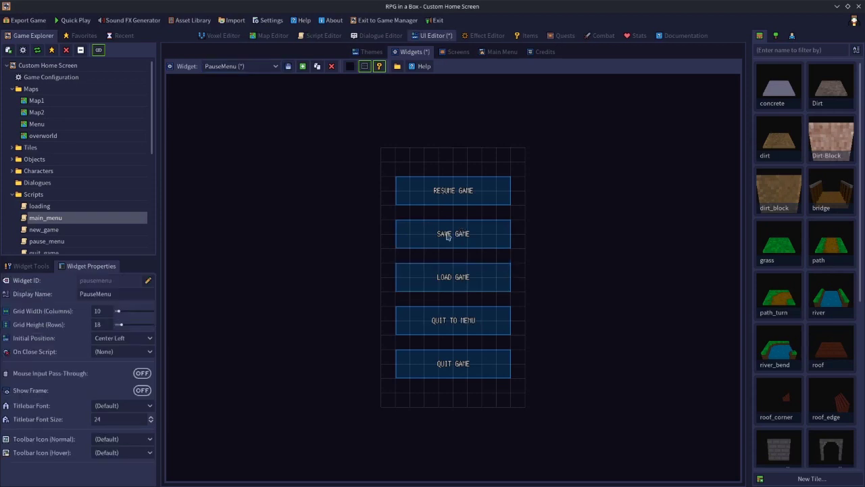
pyautogui.click(452, 276)
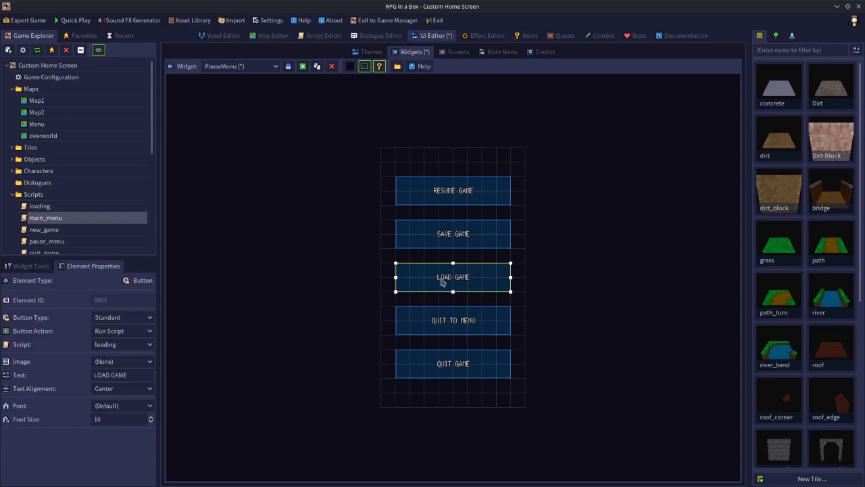
pyautogui.click(466, 368)
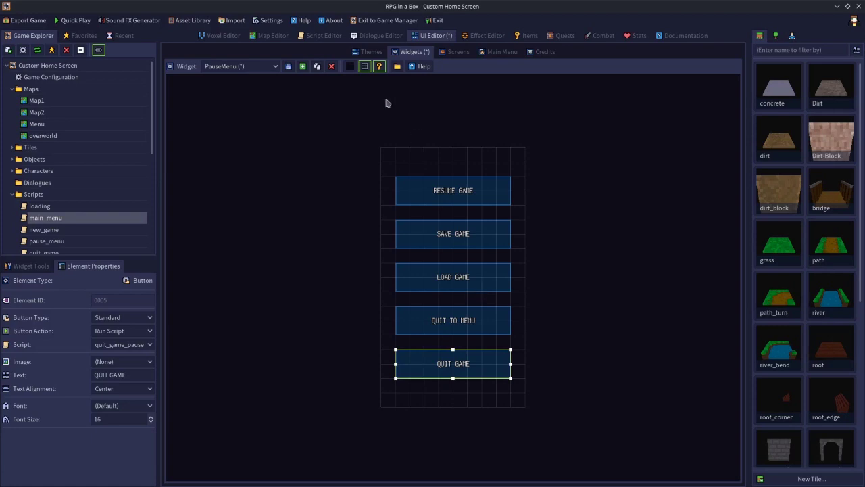
pyautogui.click(288, 67)
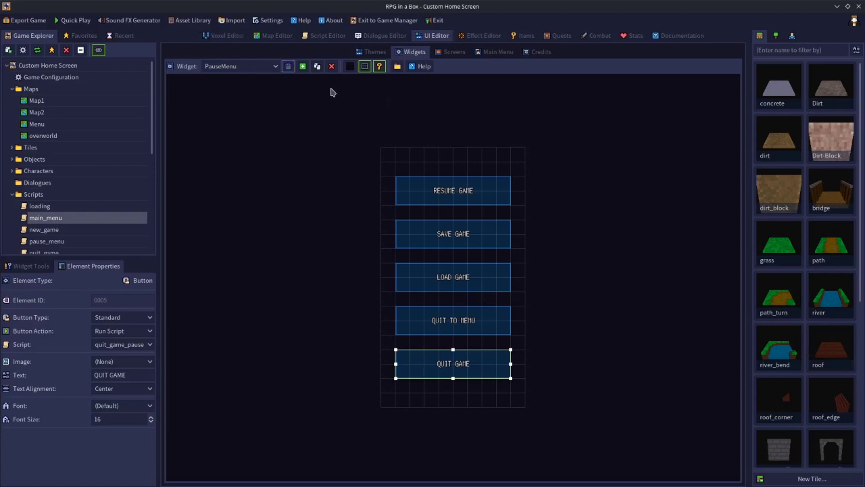
pyautogui.click(329, 35)
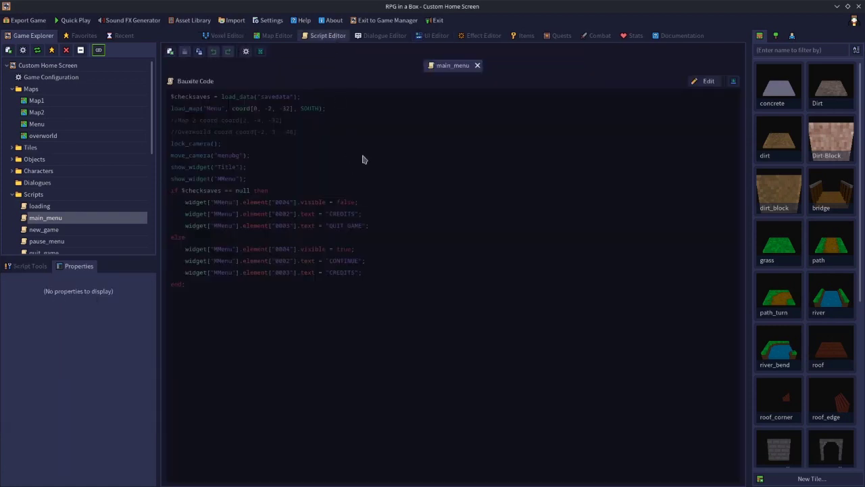
# - Open the pause_menu script for editing and change element 0002 to 0005 on line 6
pyautogui.click(477, 66)
pyautogui.doubleClick(438, 181)
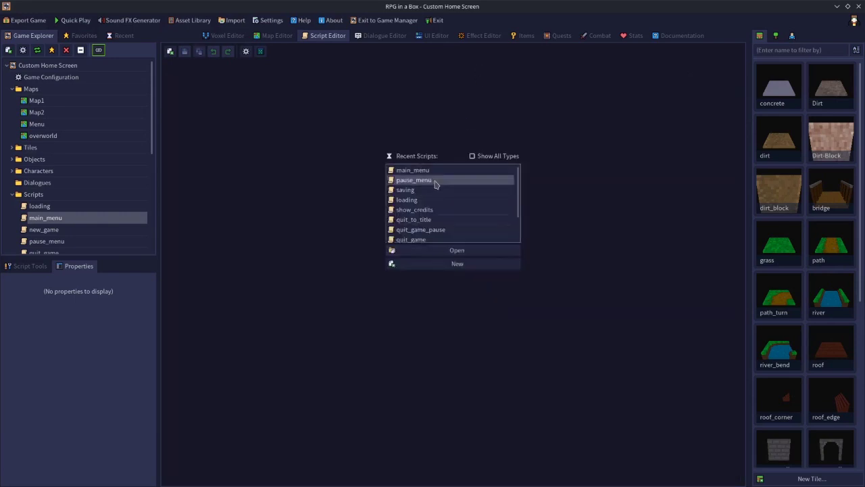
pyautogui.click(696, 83)
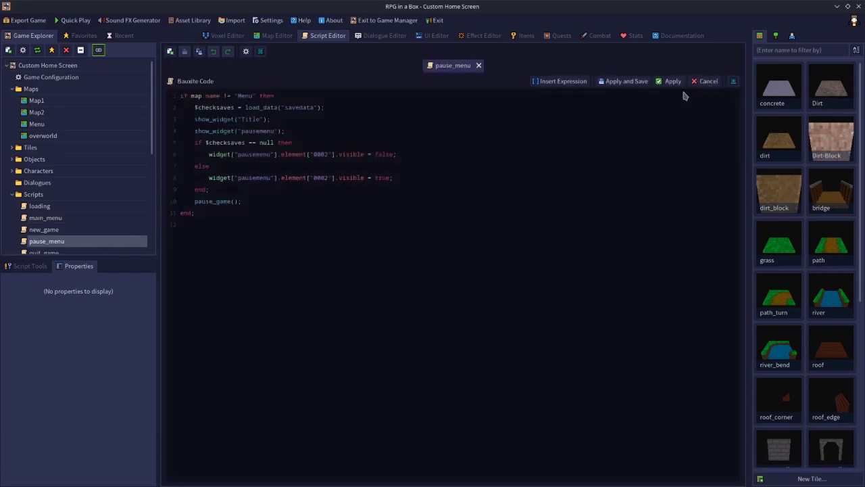
pyautogui.click(327, 154)
pyautogui.press('BackSpace')
pyautogui.write('5')
# - Insert two copies of the element 0004 visibility line below line 6
pyautogui.press('Right')
pyautogui.press('Right')
pyautogui.press('Right')
pyautogui.press('Right')
pyautogui.press('Right')
pyautogui.press('Right')
pyautogui.press('Right')
pyautogui.press('Right')
pyautogui.press('Right')
pyautogui.press('Right')
pyautogui.press('End')
pyautogui.press('Return')
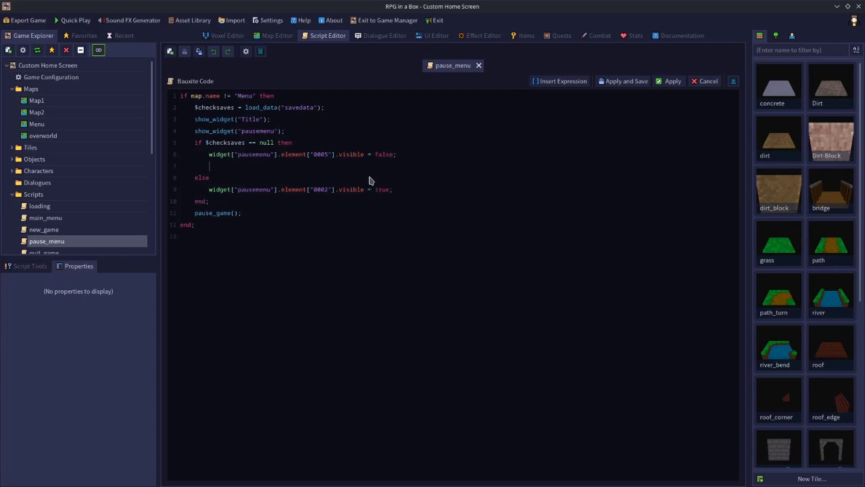
pyautogui.write('widget["MMenu"].element["0004"].visible = false;')
pyautogui.press('Return')
pyautogui.write('widget["MMenu"].element["0004"].visible = false;')
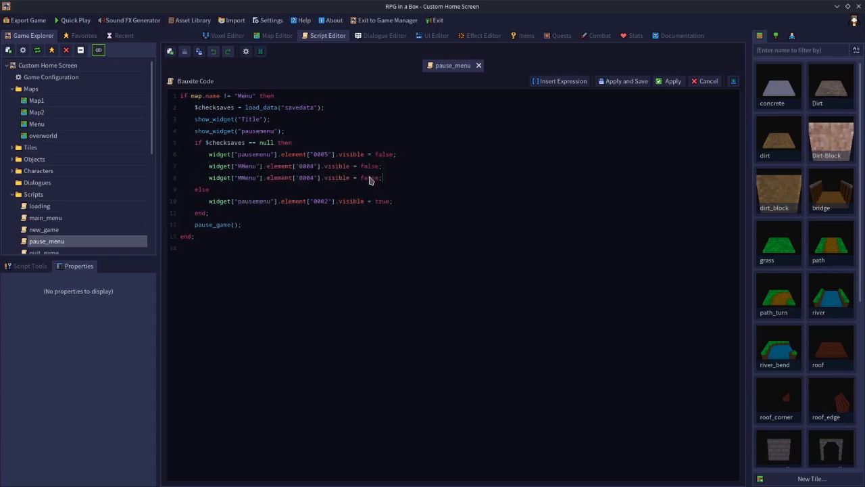
# - Turn lines 7 and 8 into button text assignments reading QUIT TO MENU and QUIT GAME
pyautogui.click(315, 167)
pyautogui.press('Right')
pyautogui.hotkey('shift', 'Right')
pyautogui.hotkey('shift', 'Right')
pyautogui.hotkey('shift', 'Right')
pyautogui.hotkey('shift', 'Right')
pyautogui.hotkey('shift', 'Right')
pyautogui.hotkey('shift', 'Right')
pyautogui.hotkey('shift', 'Right')
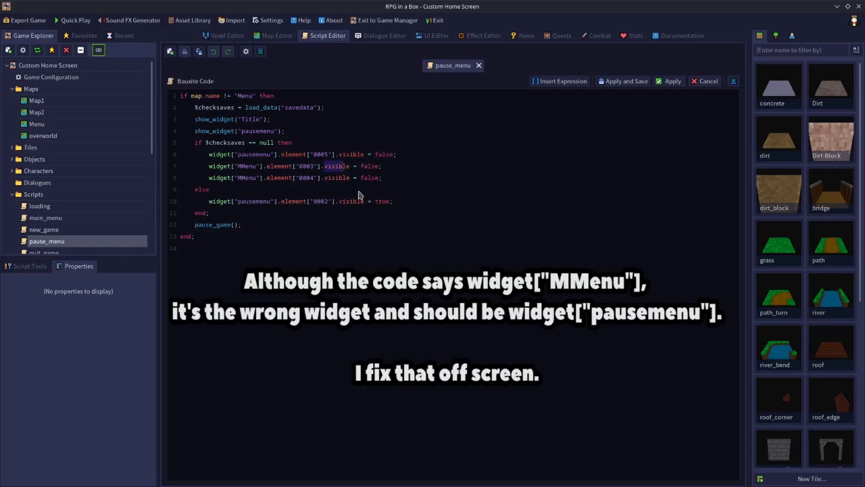
pyautogui.write('text')
pyautogui.hotkey('shift', 'Left')
pyautogui.hotkey('shift', 'Left')
pyautogui.hotkey('shift', 'Left')
pyautogui.hotkey('shift', 'Left')
pyautogui.hotkey('shift', 'Left')
pyautogui.hotkey('shift', 'Left')
pyautogui.hotkey('shift', 'Left')
pyautogui.write('text')
pyautogui.press('Up')
pyautogui.hotkey('shift', 'Right')
pyautogui.hotkey('shift', 'Right')
pyautogui.hotkey('shift', 'Right')
pyautogui.hotkey('shift', 'Right')
pyautogui.hotkey('shift', 'Right')
pyautogui.write('"].text = "QUIT TO MENU')
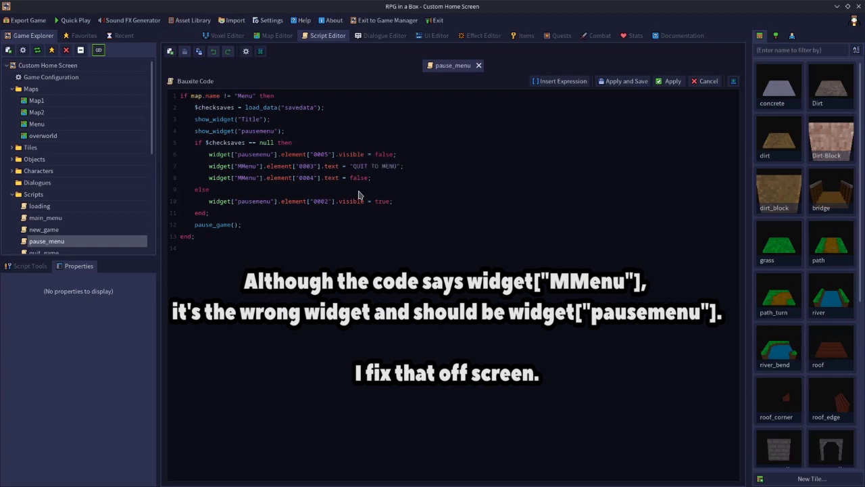
pyautogui.press('Left')
pyautogui.press('BackSpace')
pyautogui.press('BackSpace')
pyautogui.press('BackSpace')
pyautogui.press('BackSpace')
pyautogui.press('BackSpace')
pyautogui.write('"].text = "QUIT GAME')
# - Duplicate the three widget lines after line 10, dropping the extra element 0005 line
pyautogui.moveTo(404, 180); pyautogui.dragTo(211, 158)
pyautogui.hotkey('ctrl', 'c')
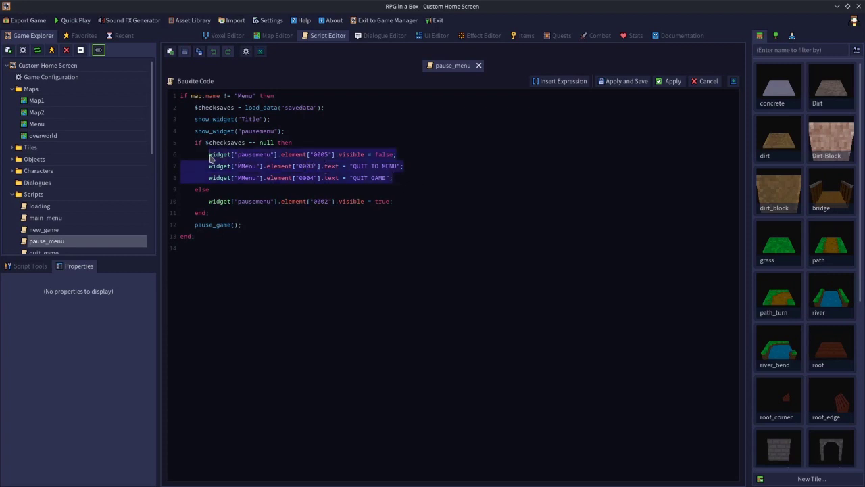
pyautogui.click(392, 203)
pyautogui.press('Return')
pyautogui.hotkey('ctrl', 'v')
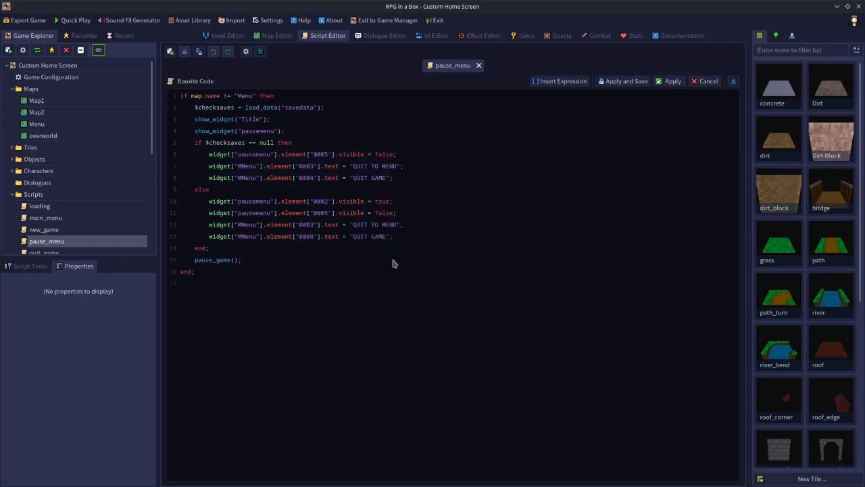
pyautogui.moveTo(400, 214); pyautogui.dragTo(192, 218)
pyautogui.press('BackSpace')
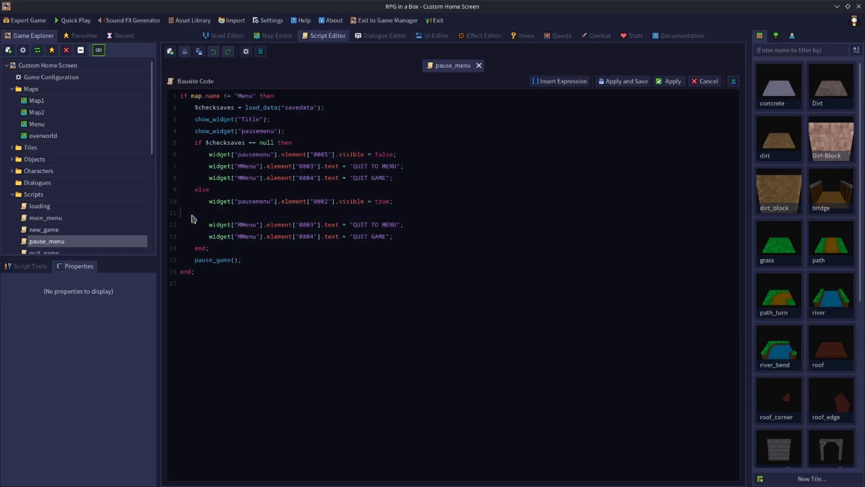
pyautogui.press('BackSpace')
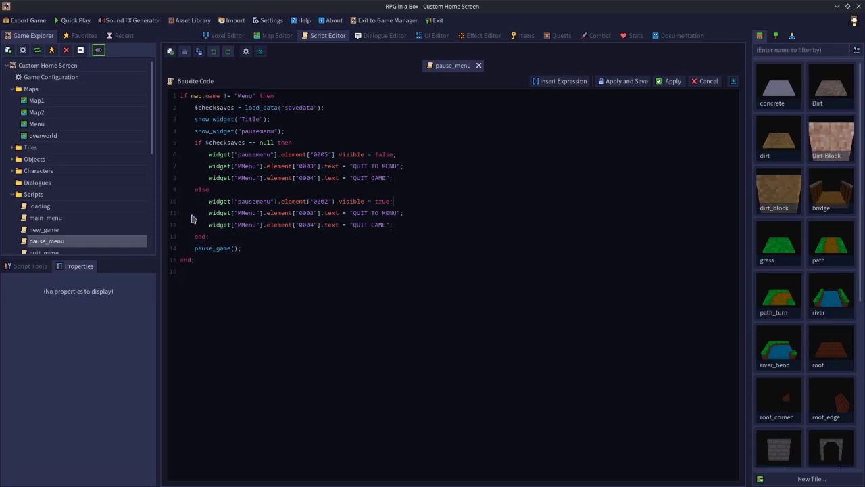
# - Change line 10's element to 0005, relabel lines 11–12 LOAD GAME and QUIT TO MENU, and save
pyautogui.click(328, 202)
pyautogui.press('BackSpace')
pyautogui.write('5')
pyautogui.moveTo(356, 216); pyautogui.dragTo(363, 216)
pyautogui.press('Delete')
pyautogui.press('Delete')
pyautogui.press('Delete')
pyautogui.press('Delete')
pyautogui.press('Delete')
pyautogui.press('Delete')
pyautogui.press('Delete')
pyautogui.press('Delete')
pyautogui.press('Delete')
pyautogui.press('Delete')
pyautogui.write('LOAD GAME')
pyautogui.click(386, 225)
pyautogui.press('BackSpace')
pyautogui.press('BackSpace')
pyautogui.press('BackSpace')
pyautogui.press('BackSpace')
pyautogui.write('TO MENU')
pyautogui.click(610, 82)
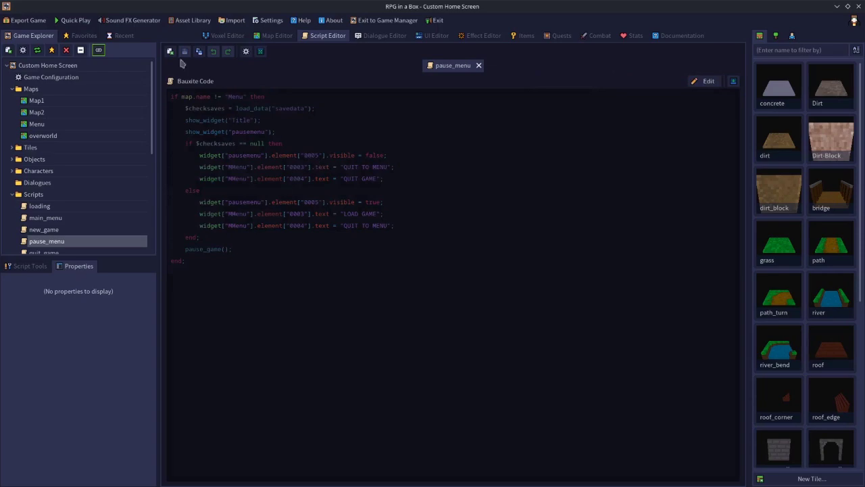
pyautogui.click(77, 21)
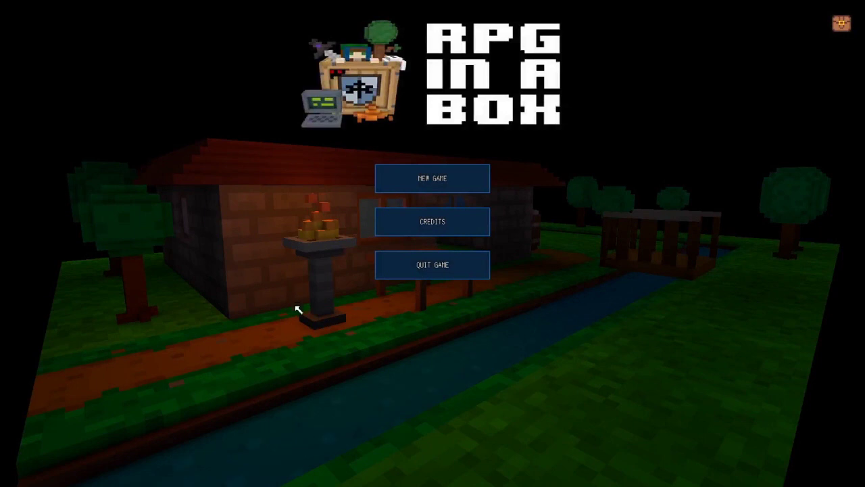
pyautogui.click(413, 184)
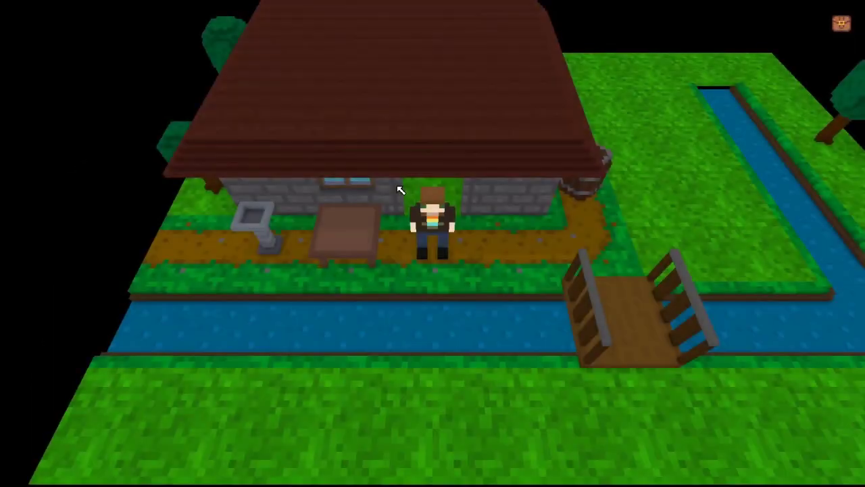
pyautogui.press('Escape')
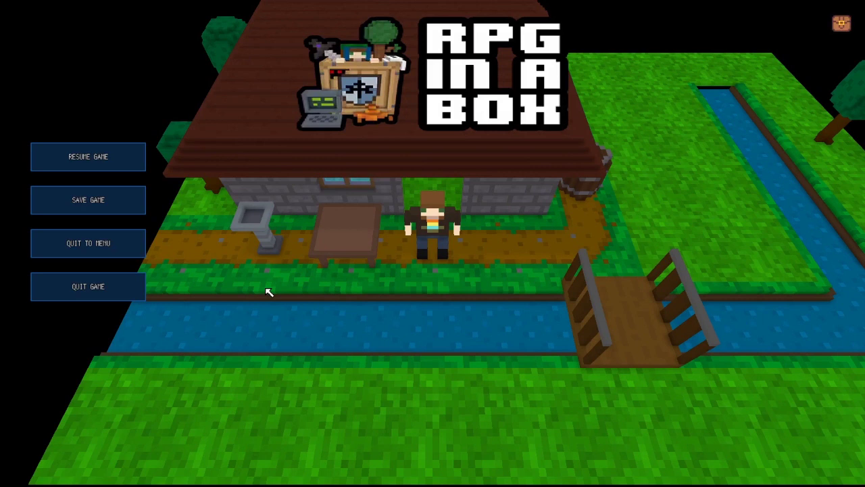
pyautogui.click(88, 290)
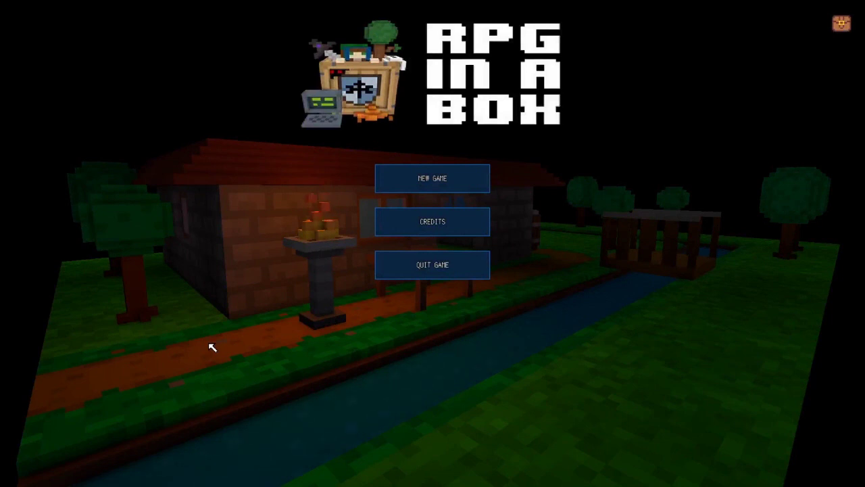
pyautogui.click(421, 273)
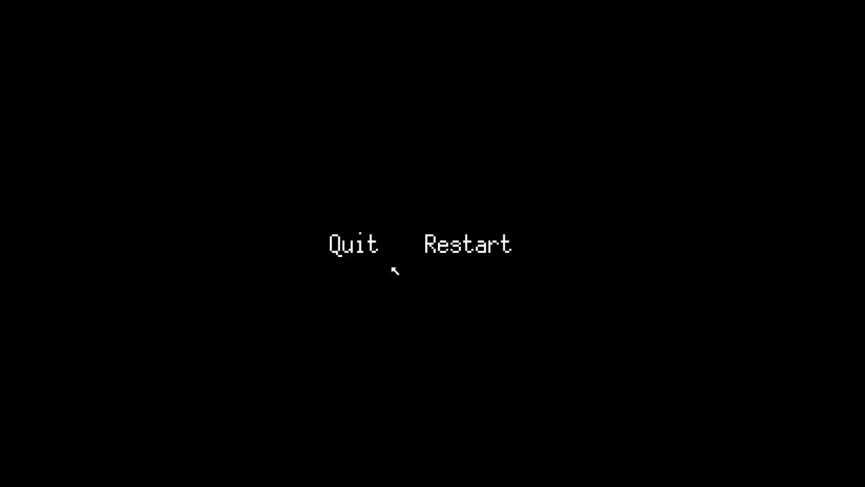
pyautogui.click(349, 237)
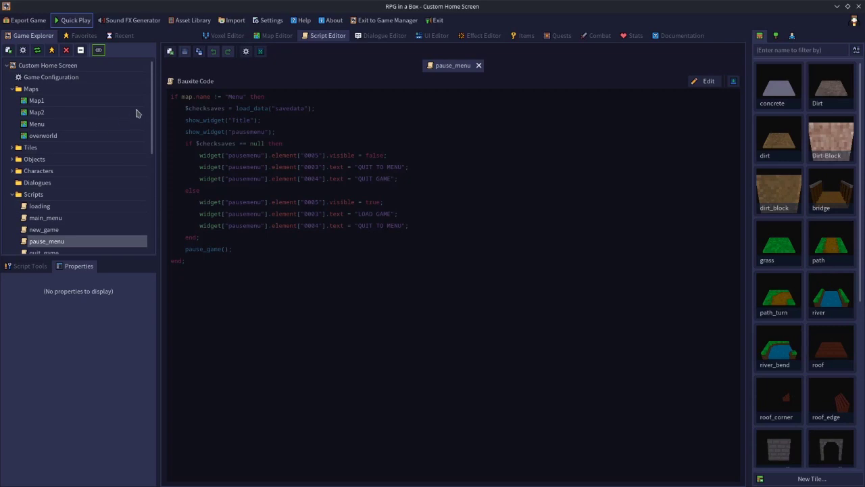
pyautogui.moveTo(154, 111); pyautogui.dragTo(154, 150)
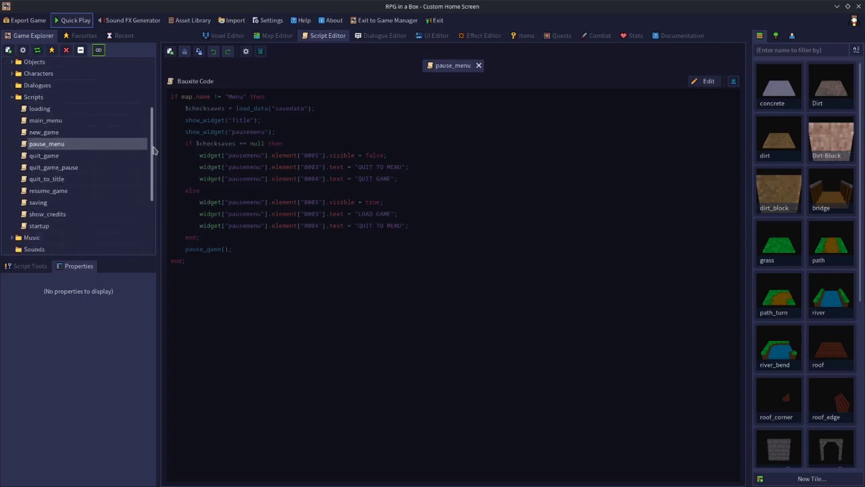
pyautogui.click(65, 136)
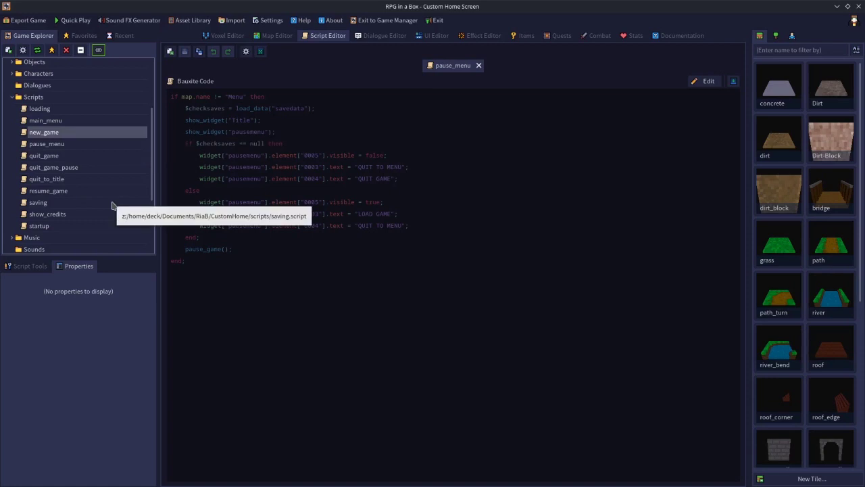
pyautogui.click(64, 192)
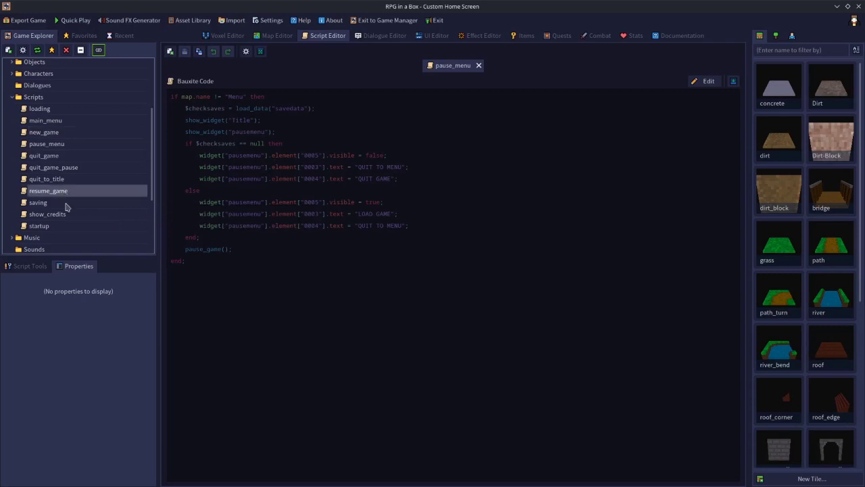
pyautogui.click(56, 184)
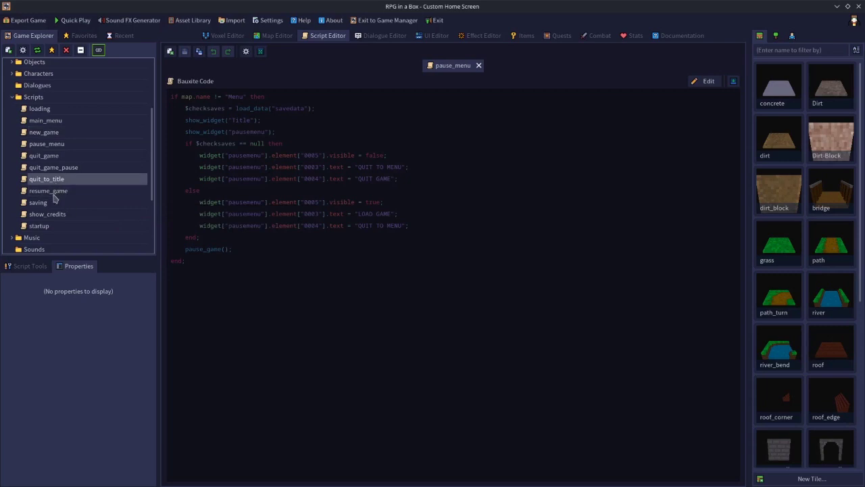
pyautogui.click(54, 158)
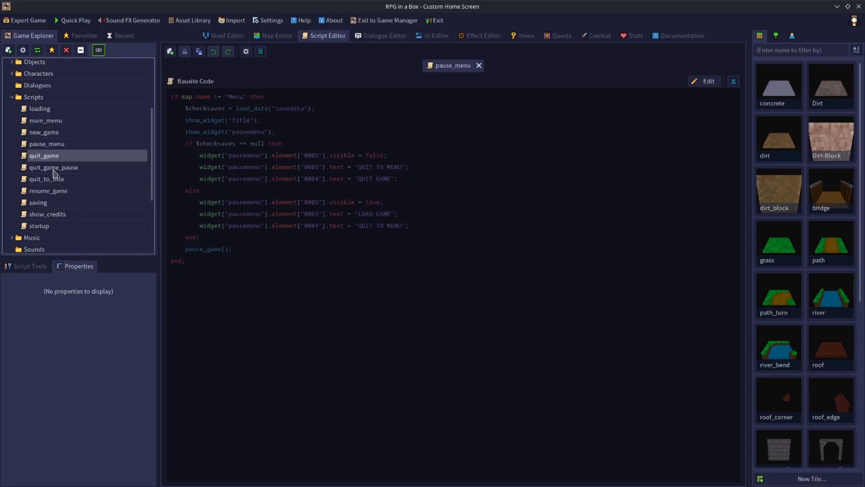
pyautogui.click(54, 169)
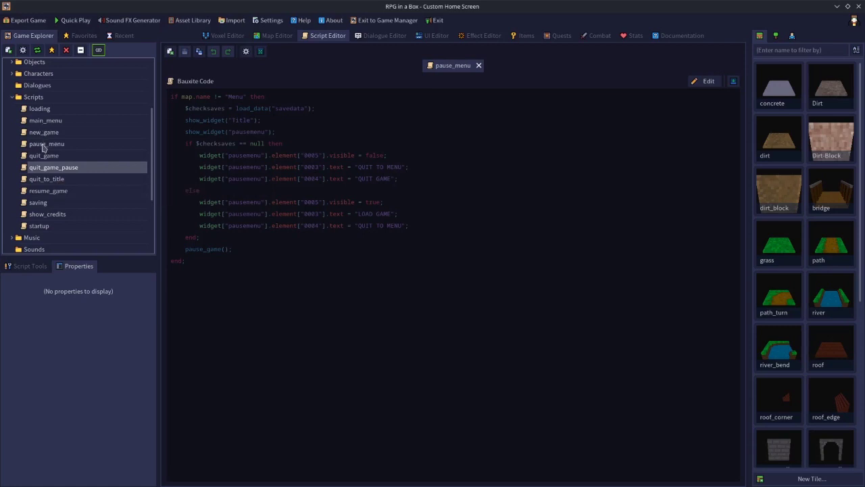
pyautogui.click(43, 215)
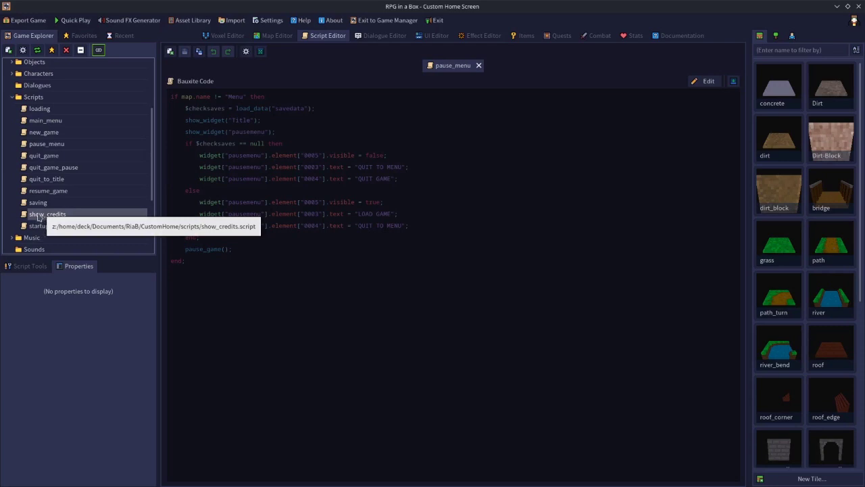
pyautogui.click(38, 204)
pyautogui.click(45, 109)
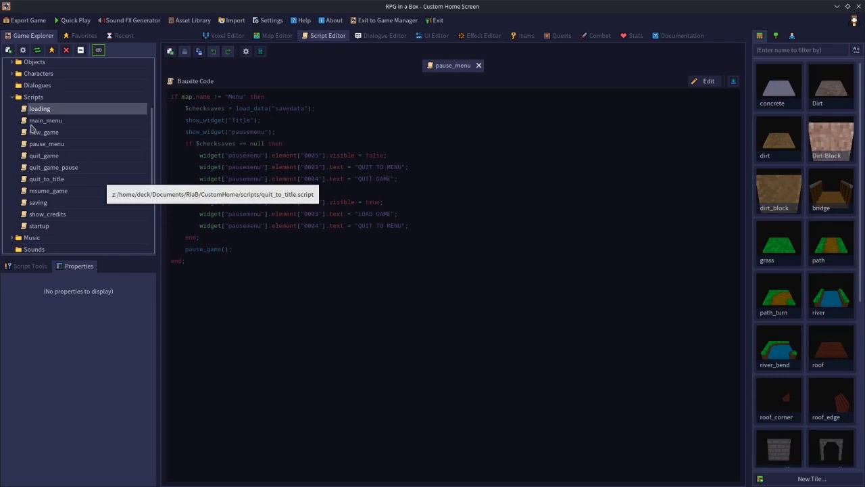
pyautogui.scroll(3, 78, 149)
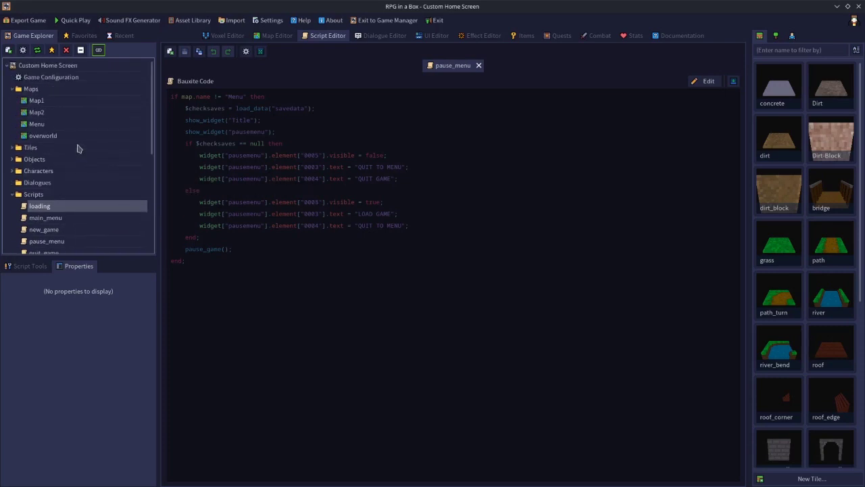
# - Open Game Configuration's Global Functions page and delete all the existing function code
pyautogui.doubleClick(65, 78)
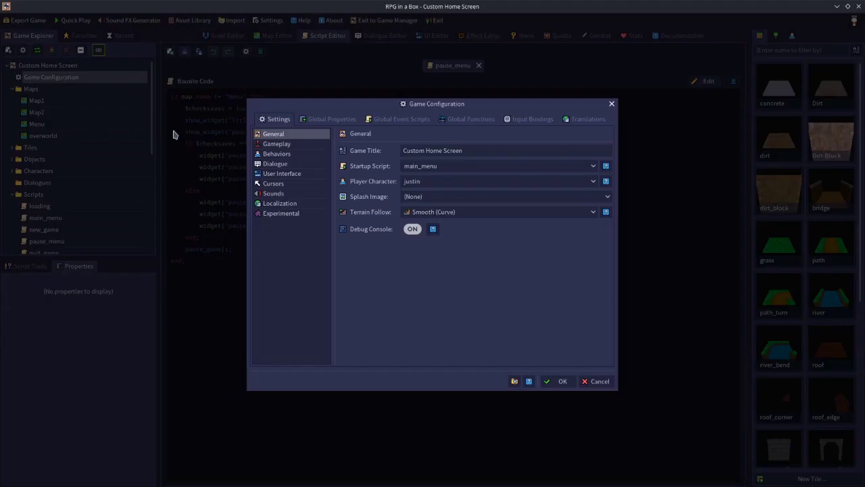
pyautogui.click(477, 123)
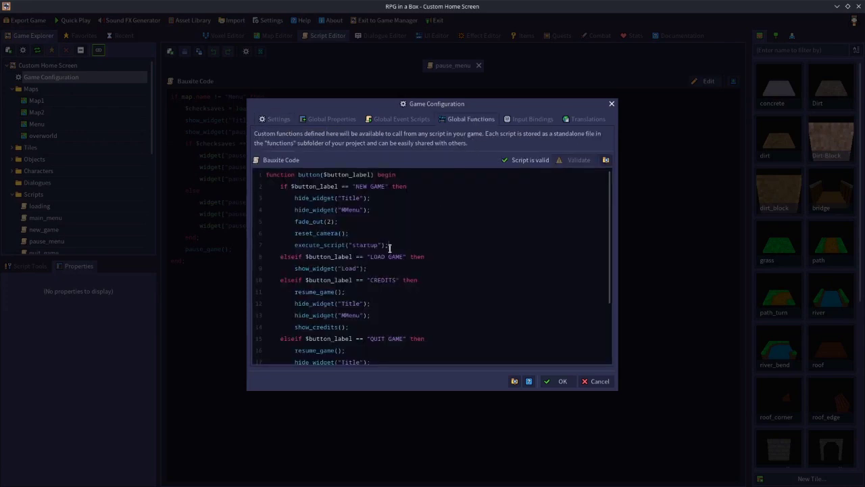
pyautogui.hotkey('ctrl', 'a')
pyautogui.press('Delete')
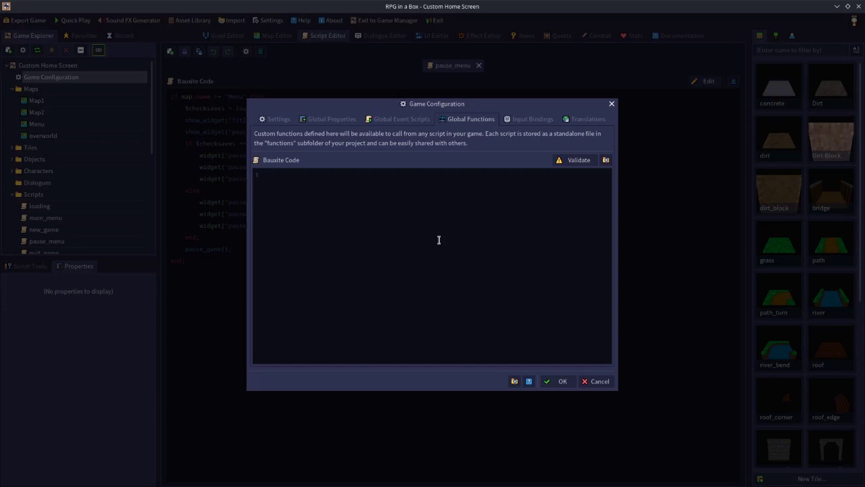
# - Write the function button_action($button_text) begin … end; skeleton
pyautogui.write('function')
pyautogui.write('button_ac')
pyautogui.write('tion')
pyautogui.write('()')
pyautogui.write('$')
pyautogui.write('button_te')
pyautogui.write('ct')
pyautogui.press('Left')
pyautogui.press('BackSpace')
pyautogui.write('x')
pyautogui.press('End')
pyautogui.write('begin')
pyautogui.press('Return')
pyautogui.write('end;')
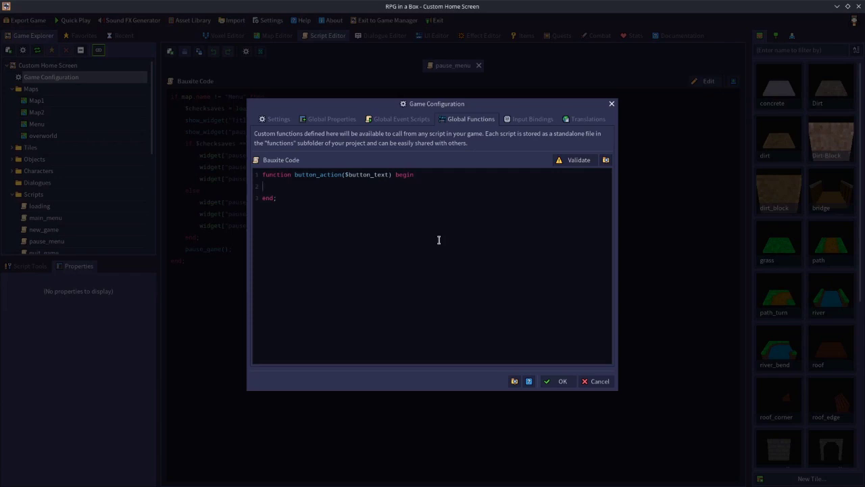
# - Add an if $button_text == "NEW GAME" then … end; block and validate the code
pyautogui.press('Tab')
pyautogui.write('if $button_text == "NEW GAME')
pyautogui.moveTo(372, 109); pyautogui.dragTo(415, 144)
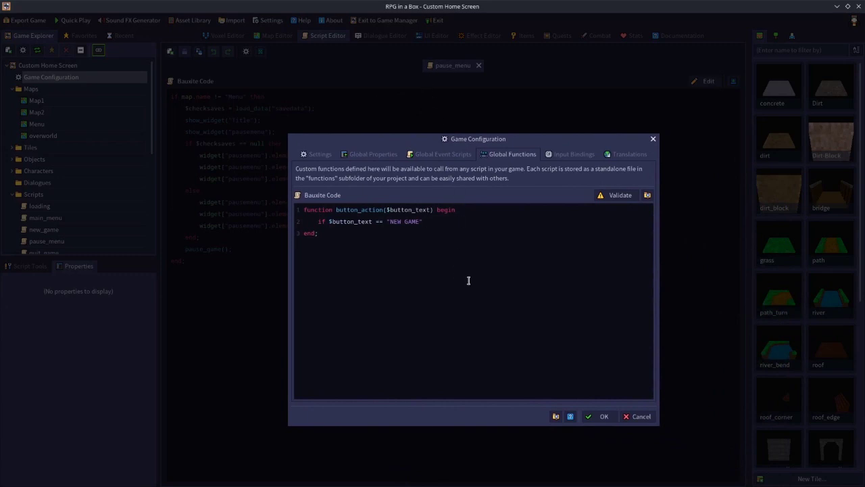
pyautogui.write('then')
pyautogui.press('Return')
pyautogui.write('end;')
pyautogui.press('Return')
pyautogui.click(618, 196)
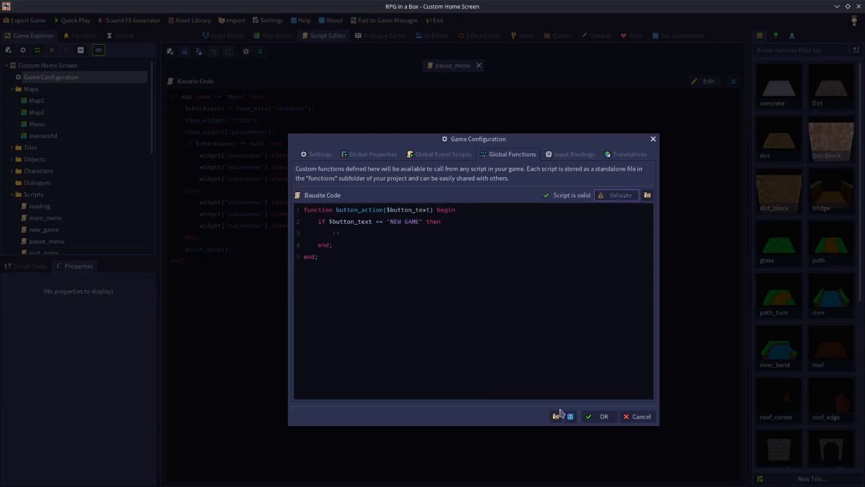
# - Save the global function and check which scripts the PauseMenu buttons run
pyautogui.click(597, 415)
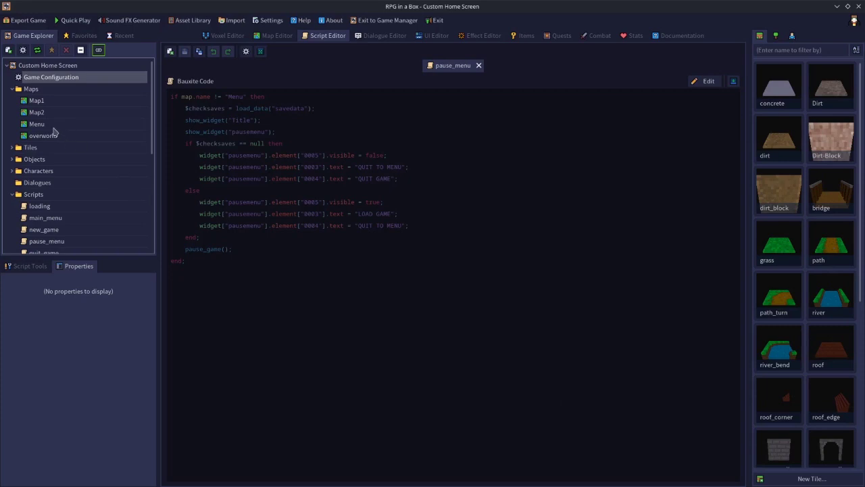
pyautogui.click(431, 37)
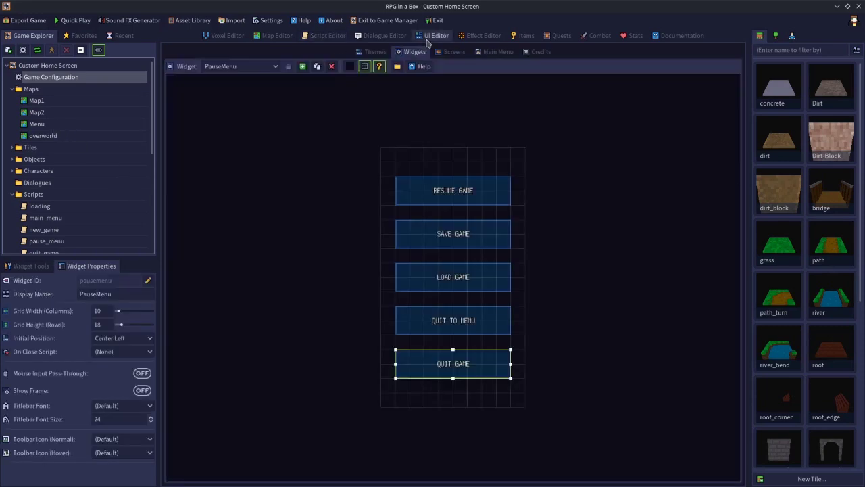
pyautogui.click(448, 201)
pyautogui.click(447, 234)
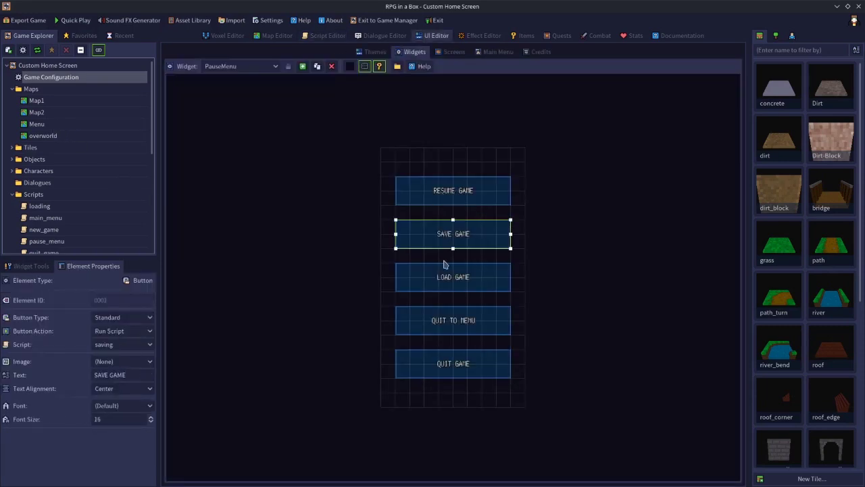
pyautogui.click(448, 274)
pyautogui.click(451, 193)
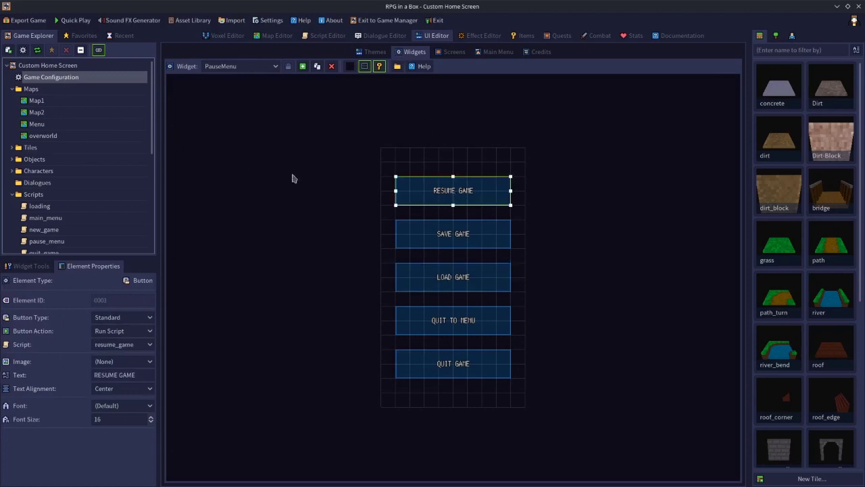
# - Recheck the NEW GAME label in Global Functions, then the SAVE GAME button's script
pyautogui.doubleClick(69, 79)
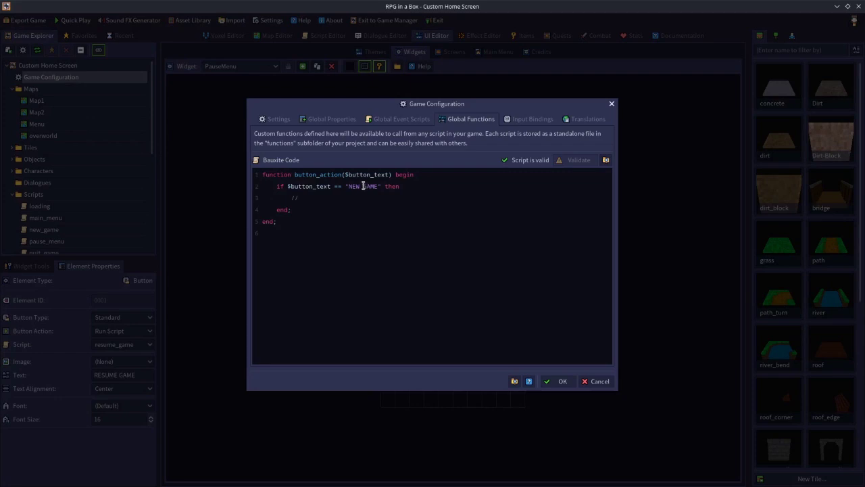
pyautogui.moveTo(348, 186); pyautogui.dragTo(386, 187)
pyautogui.click(594, 383)
pyautogui.click(460, 261)
pyautogui.click(458, 246)
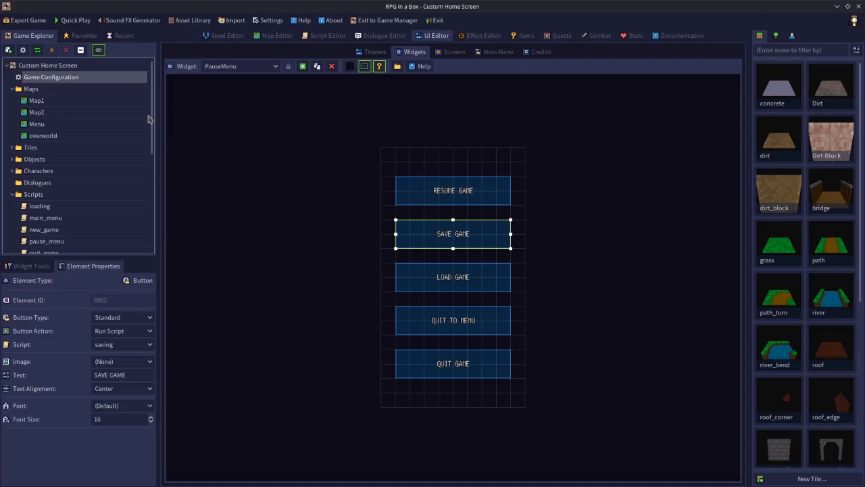
# - Open the new_game script and select all five lines of its code
pyautogui.scroll(-3, 153, 119)
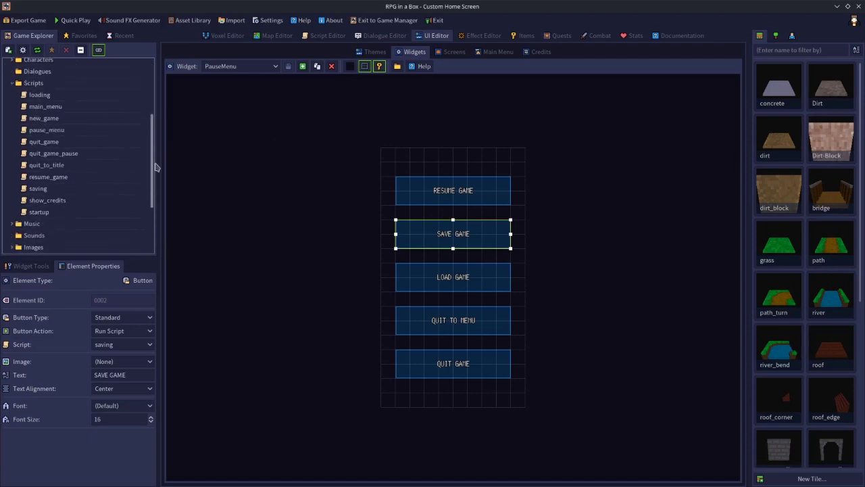
pyautogui.doubleClick(48, 121)
pyautogui.moveTo(262, 156); pyautogui.dragTo(171, 98)
pyautogui.click(276, 146)
pyautogui.moveTo(276, 146); pyautogui.dragTo(127, 91)
pyautogui.hotkey('ctrl', 'c')
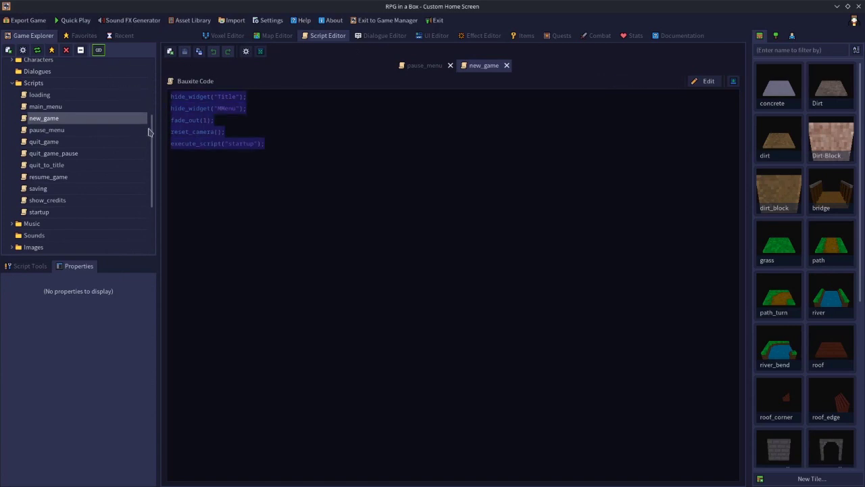
# - Paste the new_game code into the NEW GAME branch and indent its lines
pyautogui.scroll(5, 151, 134)
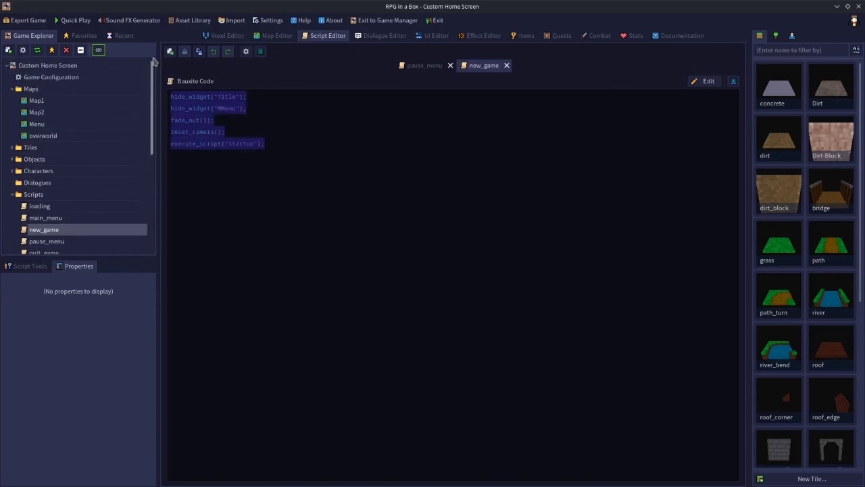
pyautogui.doubleClick(57, 79)
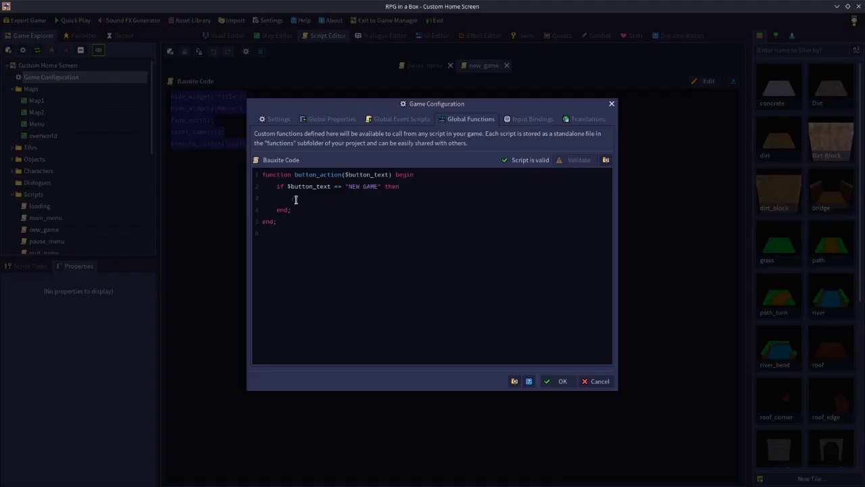
pyautogui.press('BackSpace')
pyautogui.press('BackSpace')
pyautogui.hotkey('ctrl', 'v')
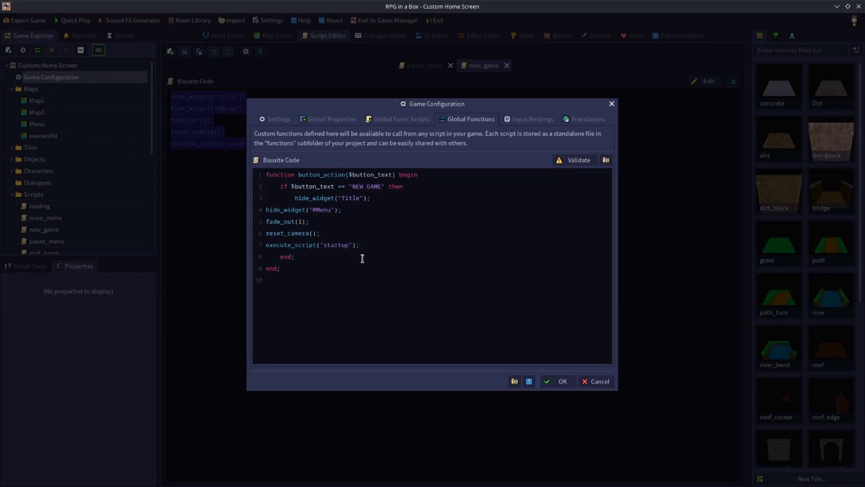
pyautogui.click(272, 210)
pyautogui.press('Left')
pyautogui.press('Tab')
pyautogui.press('Tab')
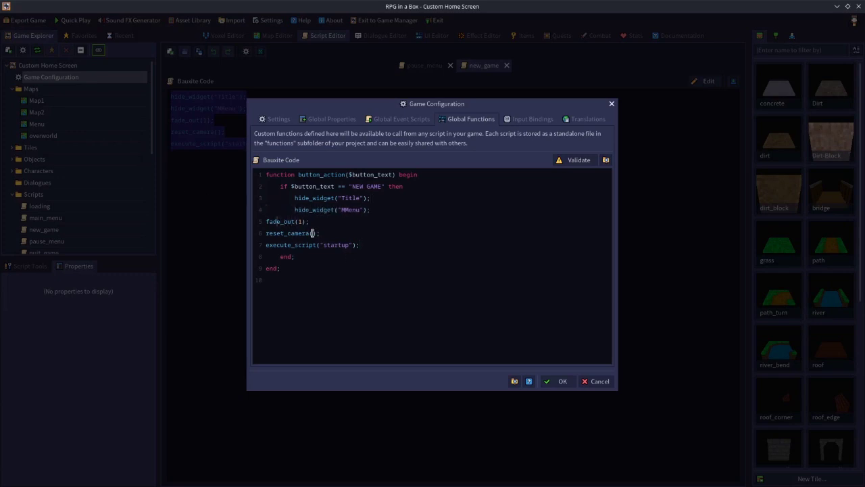
pyautogui.press('Home')
pyautogui.press('Tab')
pyautogui.press('Tab')
pyautogui.press('Tab')
pyautogui.press('Tab')
pyautogui.press('Down')
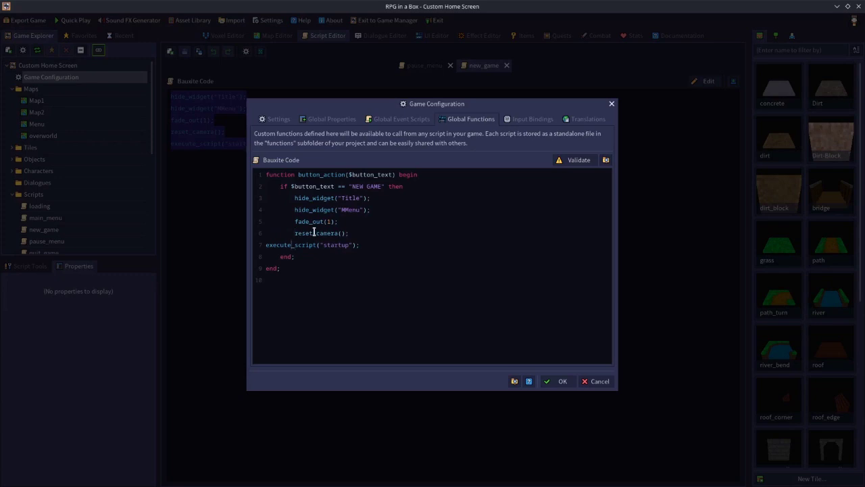
pyautogui.press('Tab')
pyautogui.press('Tab')
# - Add an elseif RESUME GAME branch with a // placeholder, validate, and save the configuration
pyautogui.press('BackSpace')
pyautogui.press('BackSpace')
pyautogui.press('BackSpace')
pyautogui.press('BackSpace')
pyautogui.write('elseif $button_t')
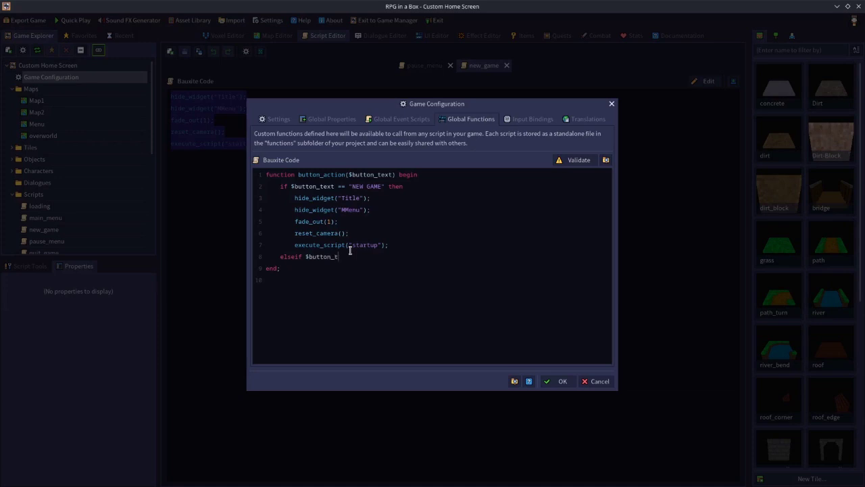
pyautogui.write('ext == ""RESUME GAME')
pyautogui.write(' then')
pyautogui.press('Return')
pyautogui.write('end;')
pyautogui.press('Return')
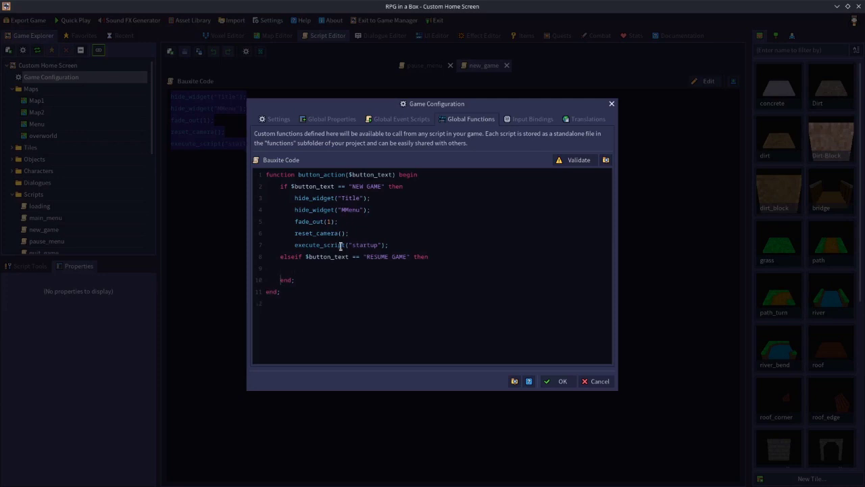
pyautogui.write('//')
pyautogui.click(580, 160)
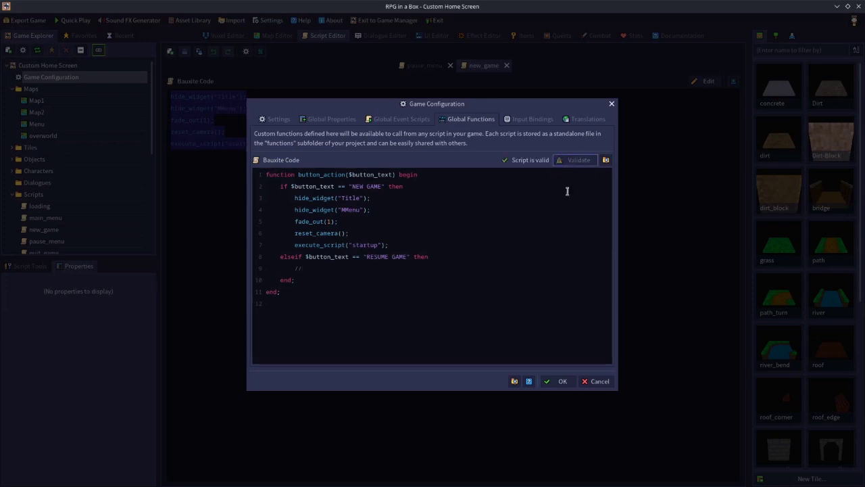
pyautogui.click(561, 381)
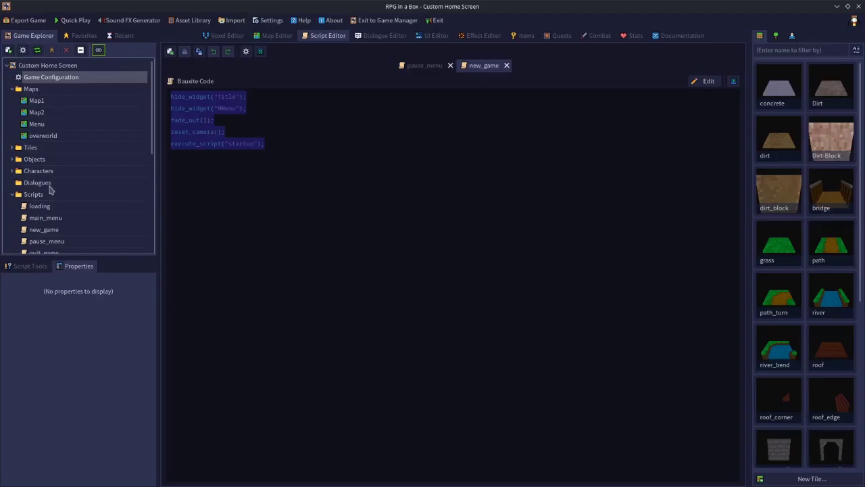
# - Open resume_game for editing, select its three code lines, and reopen Game Configuration
pyautogui.moveTo(155, 116); pyautogui.dragTo(152, 166)
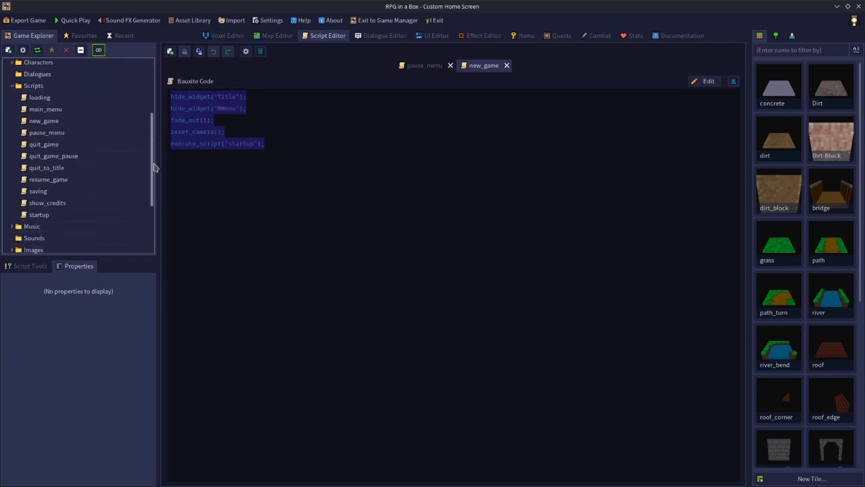
pyautogui.doubleClick(48, 179)
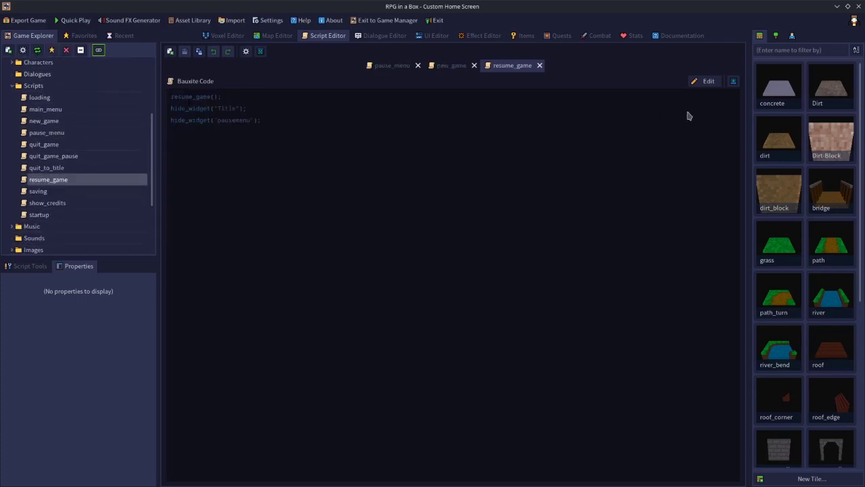
pyautogui.click(706, 81)
pyautogui.moveTo(316, 138); pyautogui.dragTo(142, 88)
pyautogui.click(266, 145)
pyautogui.moveTo(270, 122); pyautogui.dragTo(157, 88)
pyautogui.hotkey('ctrl', 'c')
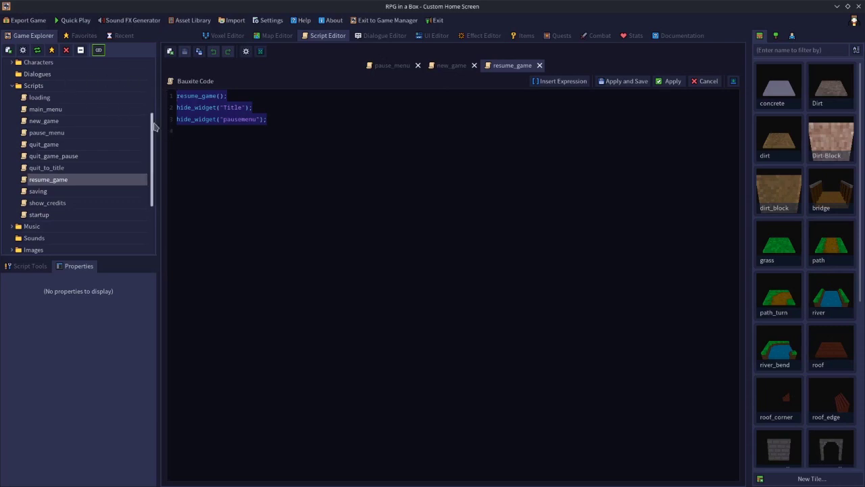
pyautogui.scroll(4, 61, 101)
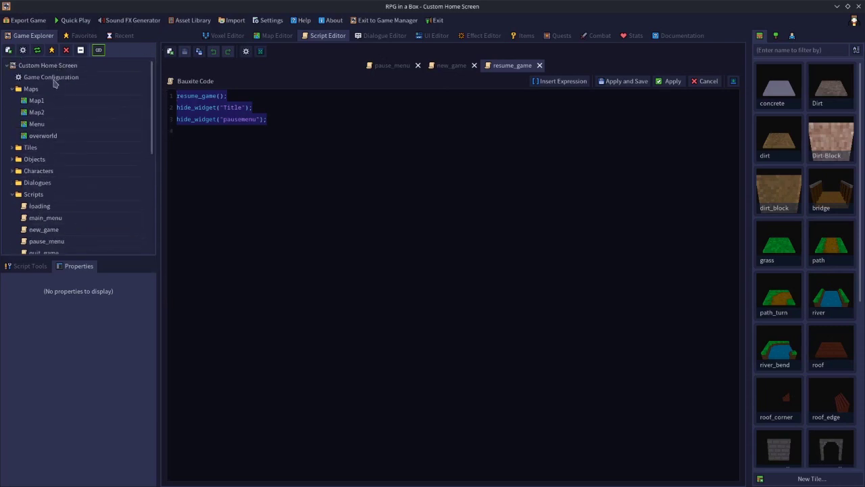
pyautogui.doubleClick(54, 79)
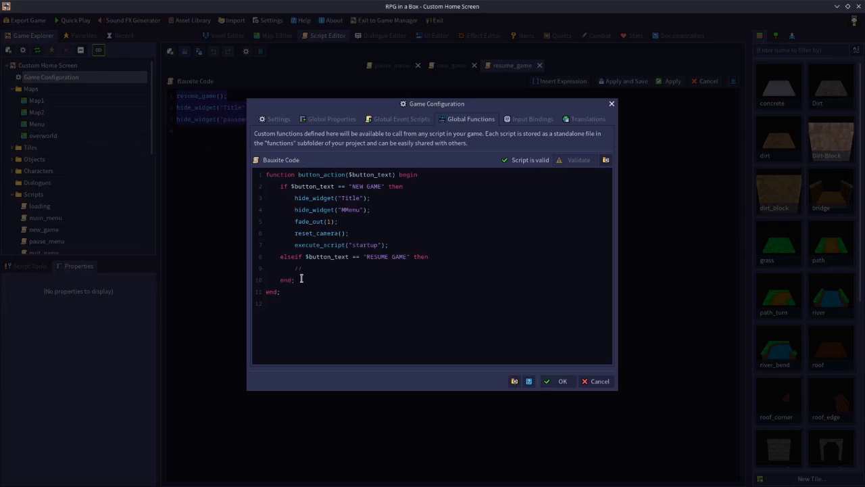
# - Replace the RESUME GAME // placeholder with the indented resume_game lines and close the dialog
pyautogui.click(347, 267)
pyautogui.press('BackSpace')
pyautogui.press('BackSpace')
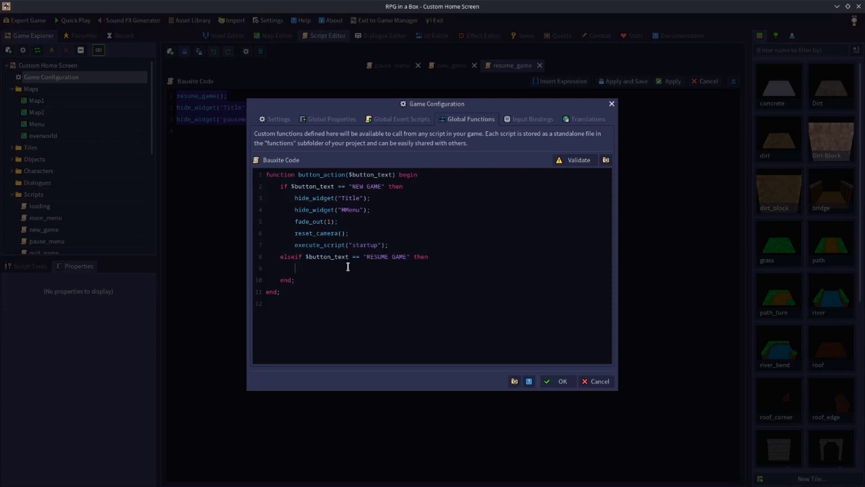
pyautogui.hotkey('ctrl', 'v')
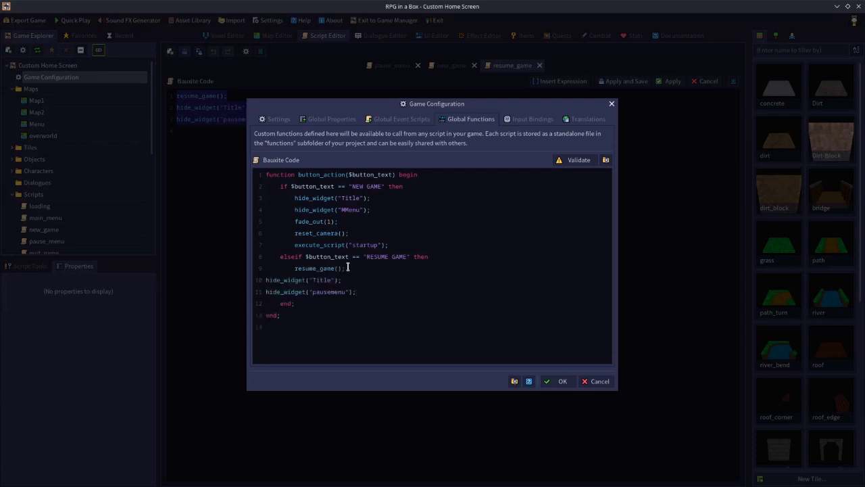
pyautogui.click(278, 280)
pyautogui.press('Tab')
pyautogui.press('Tab')
pyautogui.press('Down')
pyautogui.press('Home')
pyautogui.press('Tab')
pyautogui.press('Tab')
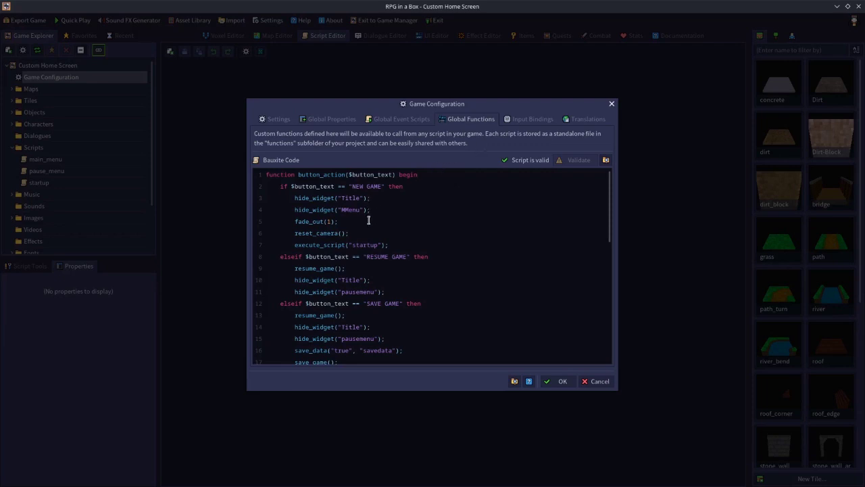
pyautogui.click(593, 382)
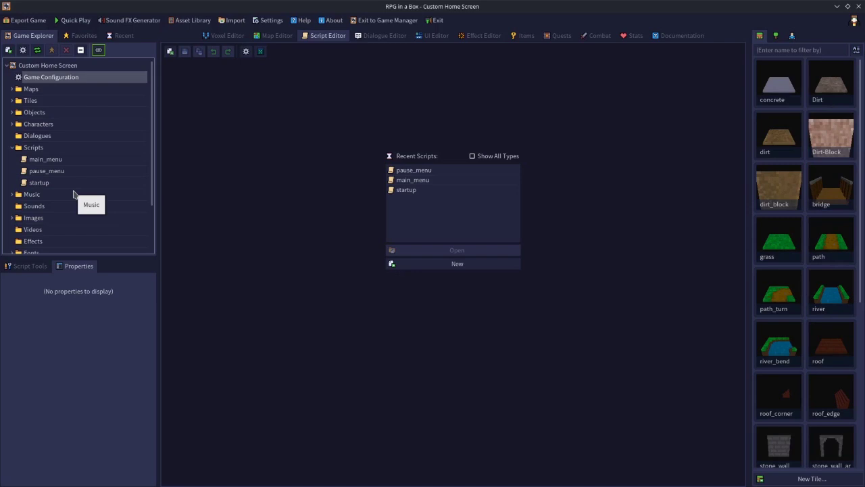
# - Reopen Game Configuration and move its window up and to the left
pyautogui.doubleClick(58, 79)
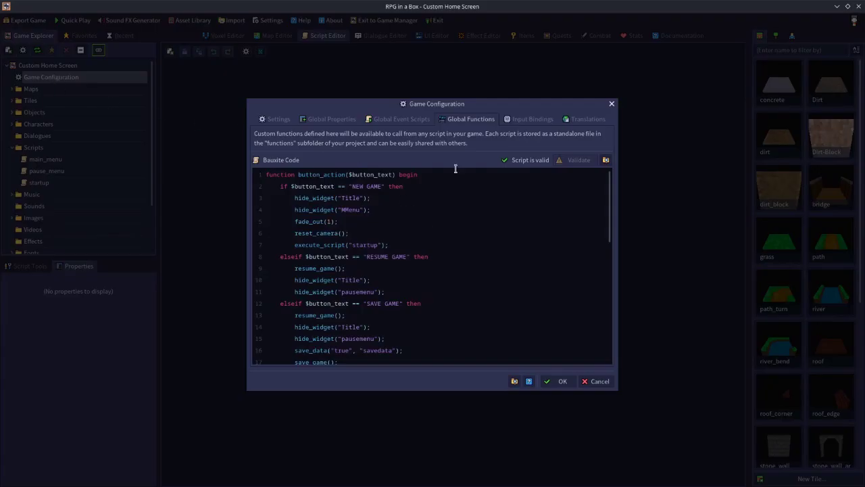
pyautogui.moveTo(485, 103); pyautogui.dragTo(328, 26)
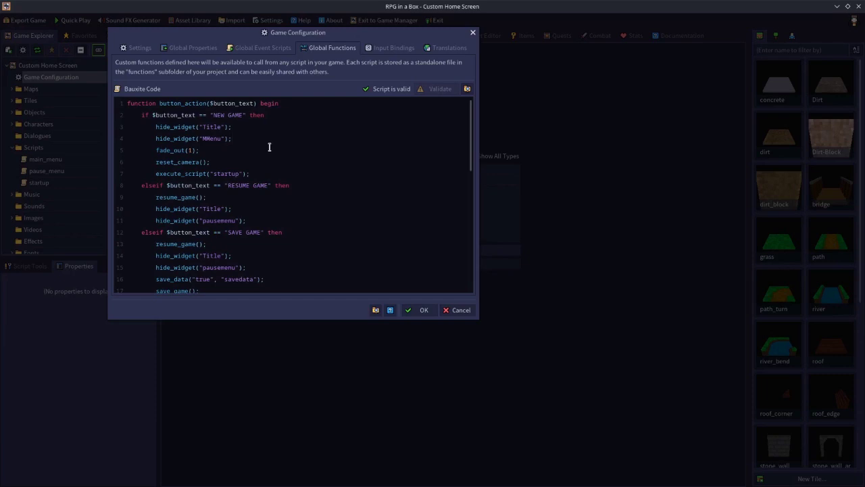
pyautogui.scroll(-1, 248, 169)
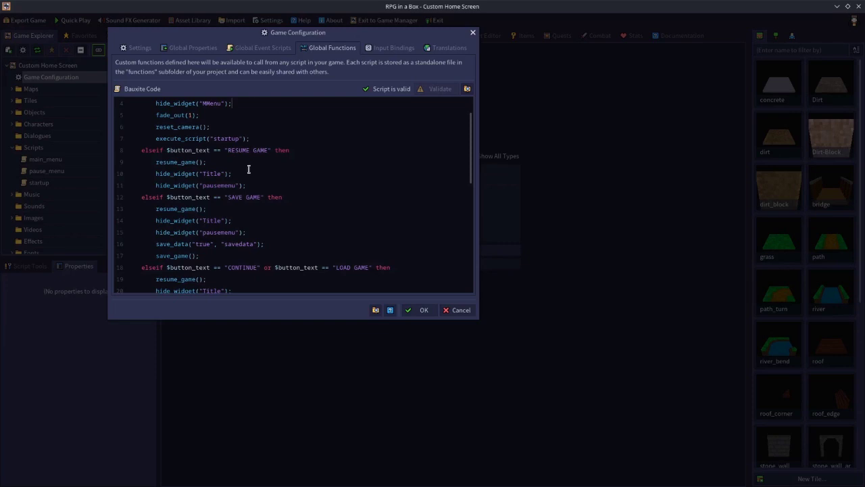
pyautogui.scroll(-1, 248, 177)
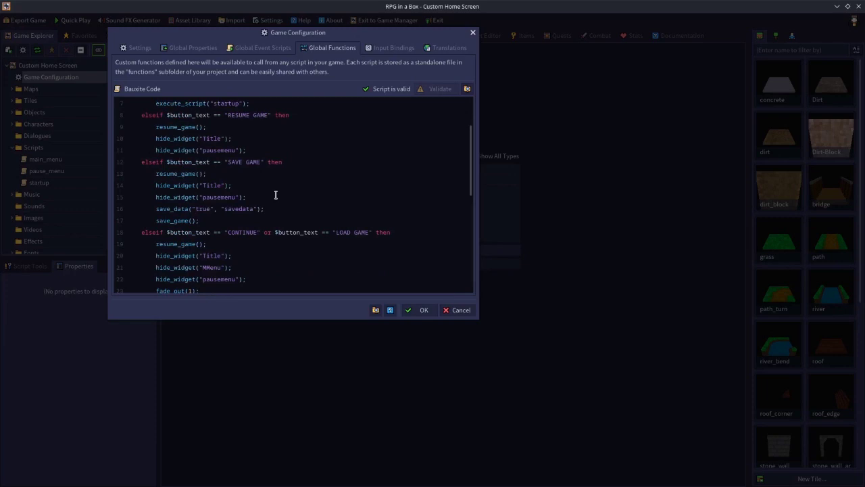
pyautogui.scroll(-2, 276, 194)
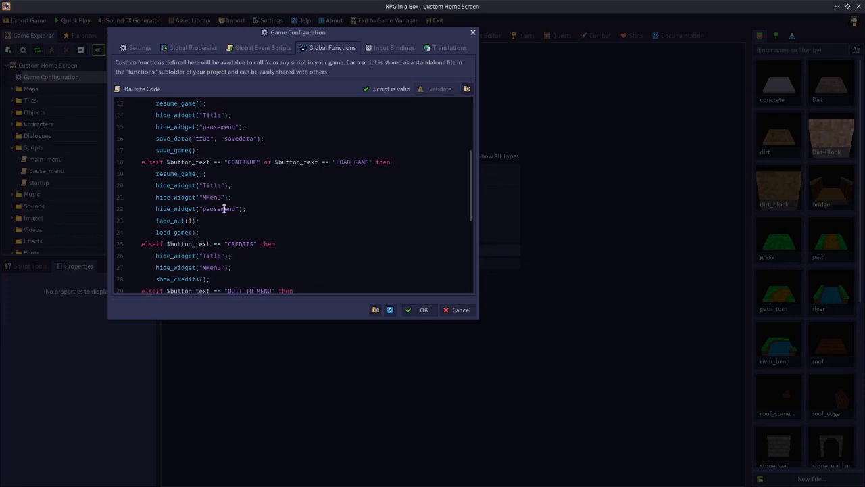
pyautogui.moveTo(232, 196); pyautogui.dragTo(145, 196)
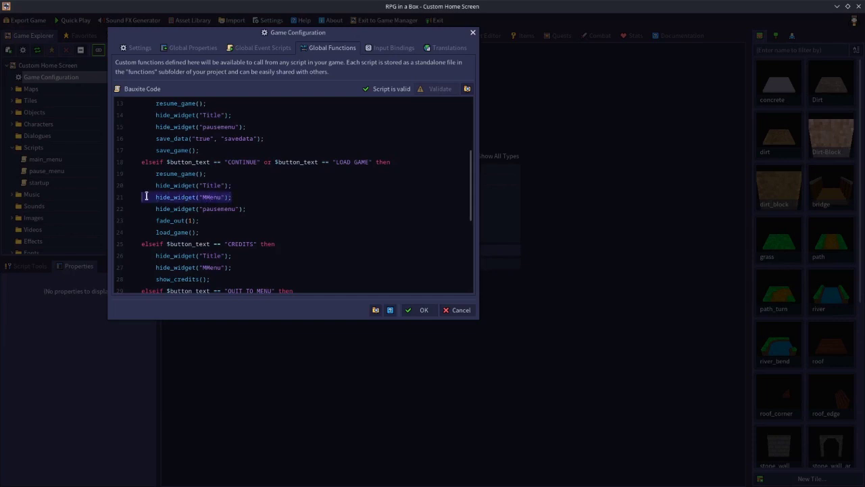
pyautogui.click(238, 199)
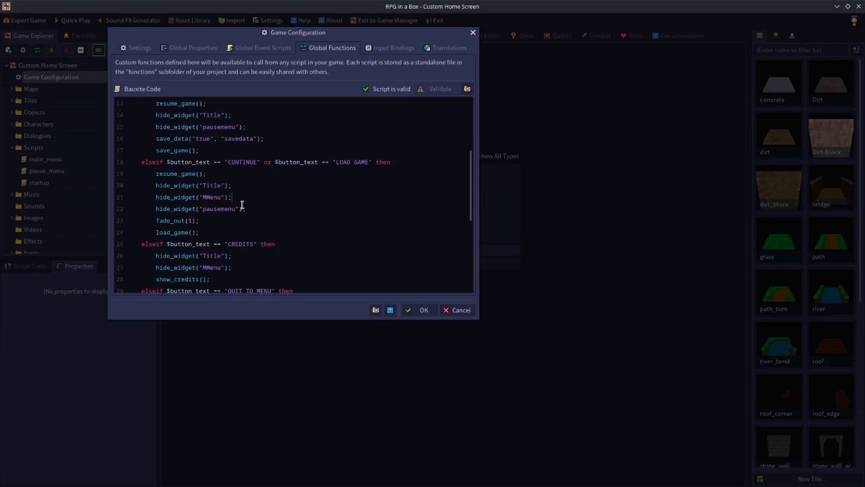
pyautogui.moveTo(238, 197); pyautogui.dragTo(141, 198)
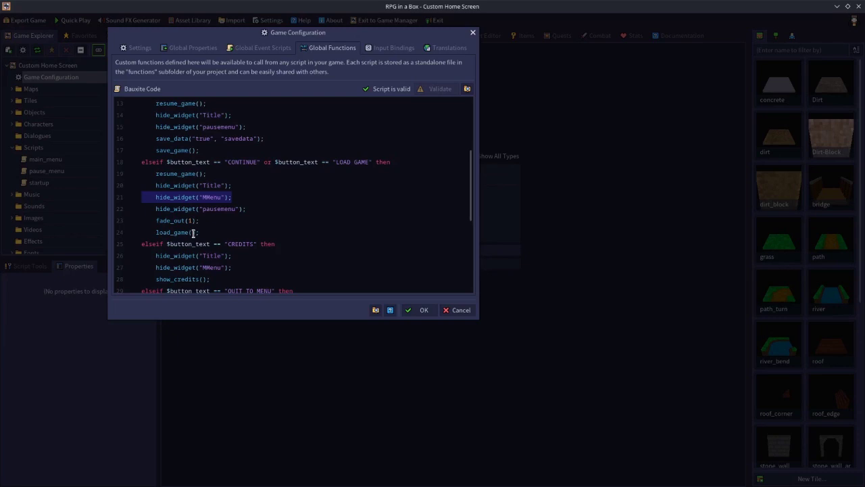
pyautogui.click(256, 212)
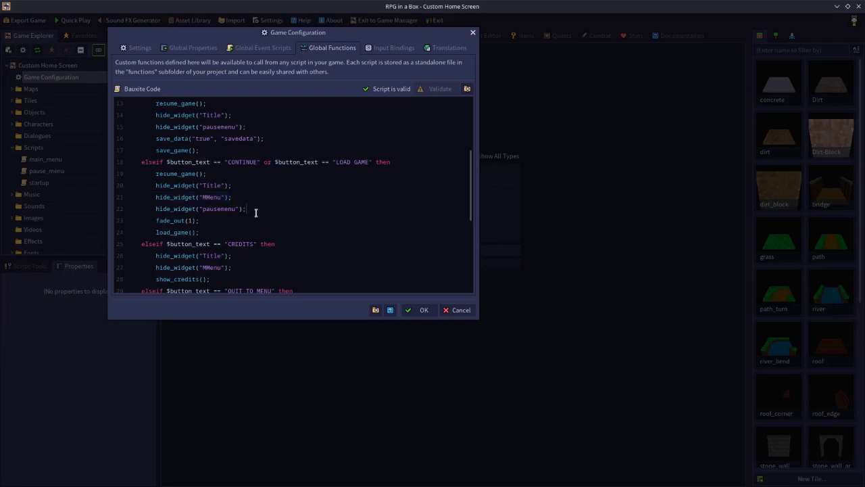
pyautogui.click(212, 221)
# - Scroll through button_action, checking the resume_game call under QUIT GAME, then accept with OK
pyautogui.scroll(-2, 286, 241)
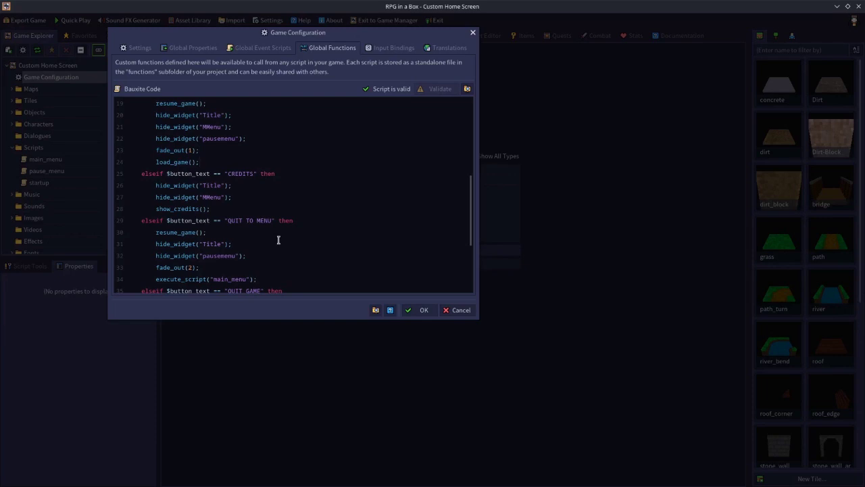
pyautogui.scroll(-4, 278, 240)
pyautogui.scroll(2, 278, 240)
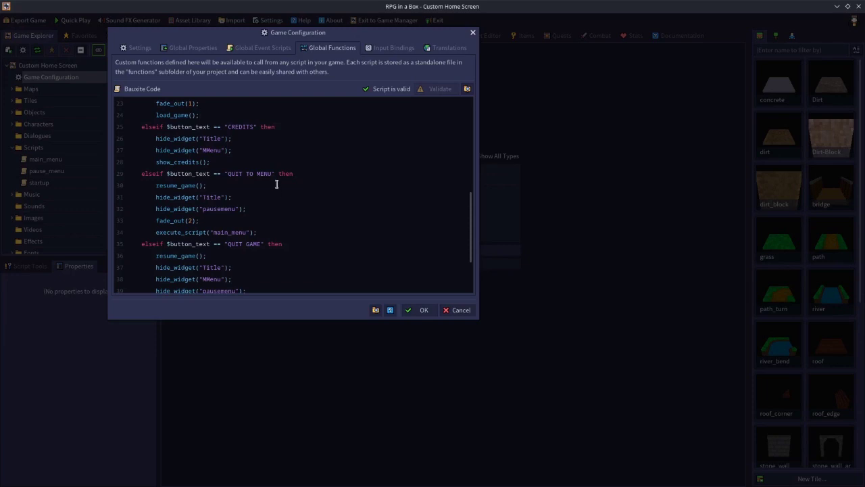
pyautogui.scroll(-1, 258, 205)
pyautogui.scroll(-1, 259, 223)
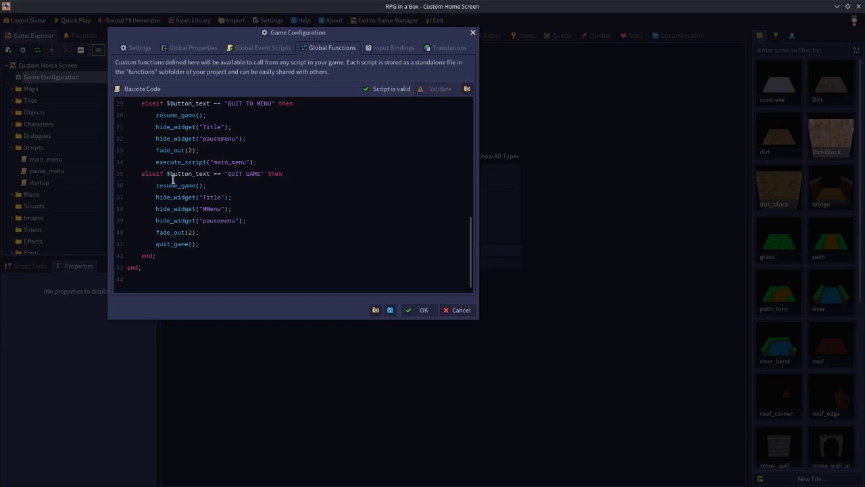
pyautogui.moveTo(167, 185); pyautogui.dragTo(194, 185)
pyautogui.click(209, 184)
pyautogui.scroll(4, 196, 255)
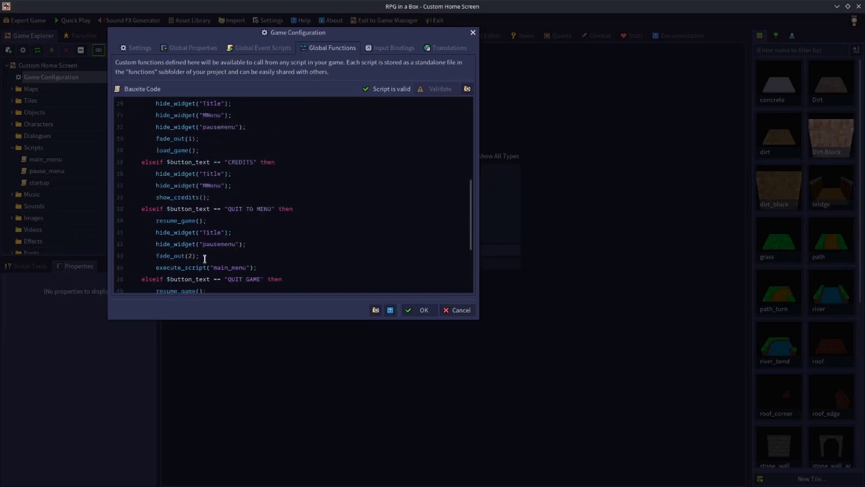
pyautogui.scroll(8, 204, 256)
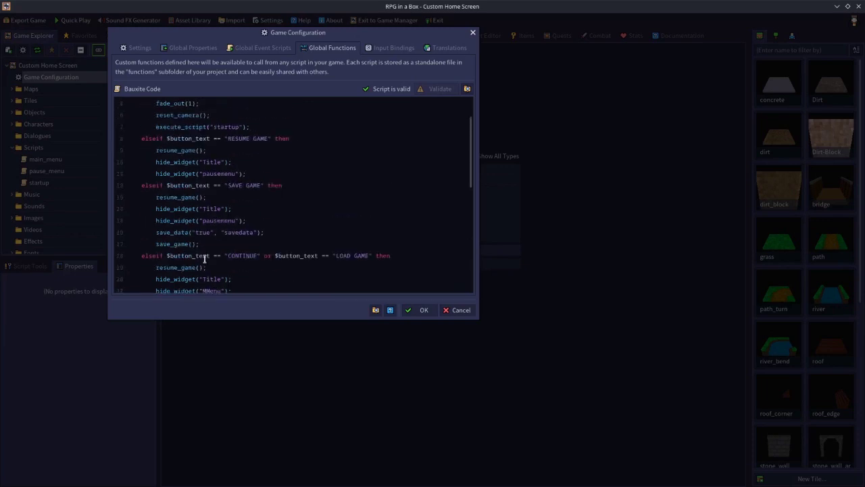
pyautogui.scroll(-10, 204, 257)
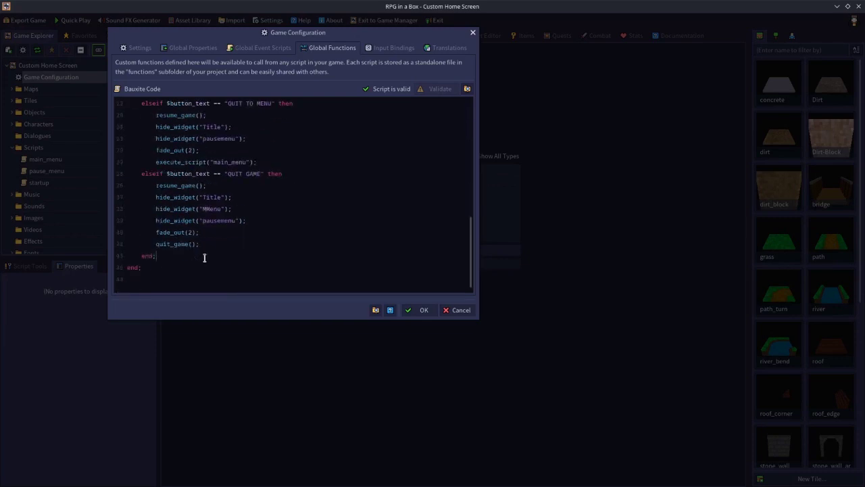
pyautogui.scroll(10, 204, 257)
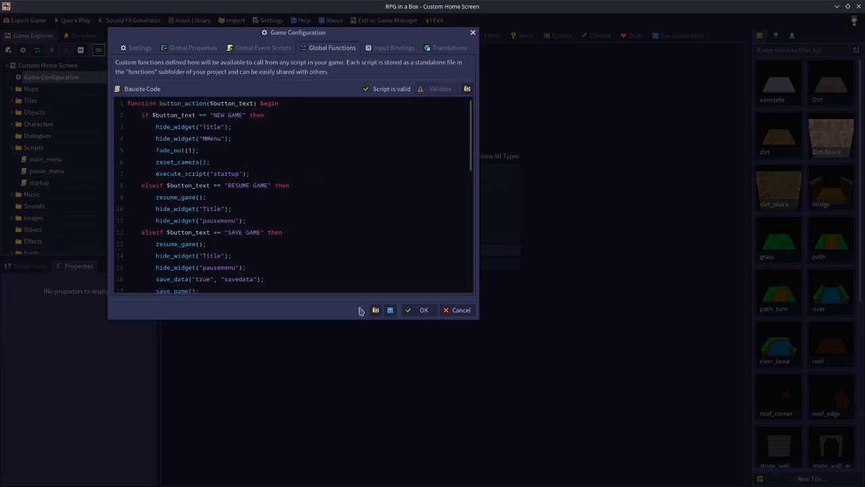
pyautogui.click(424, 310)
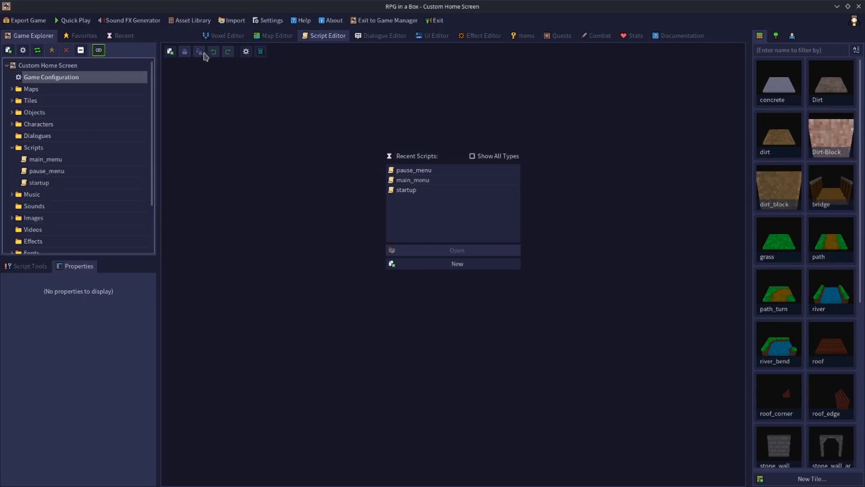
# - Create a new script named menu_buttons
pyautogui.click(169, 52)
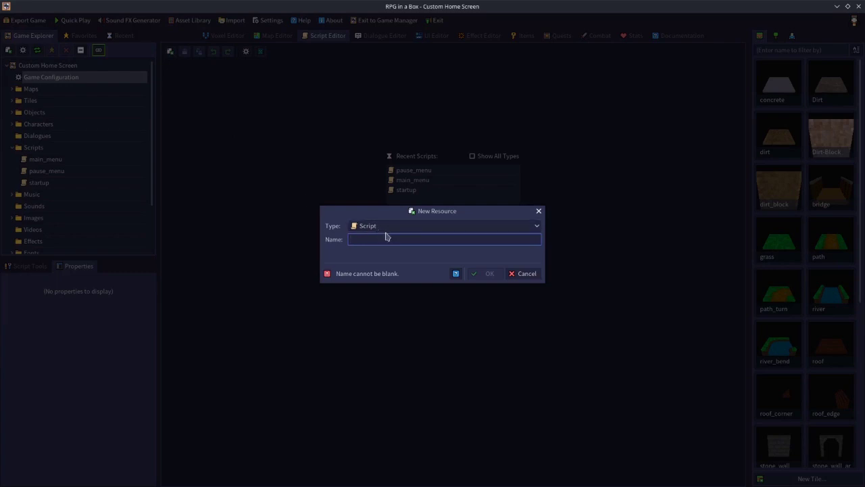
pyautogui.write('menu_button')
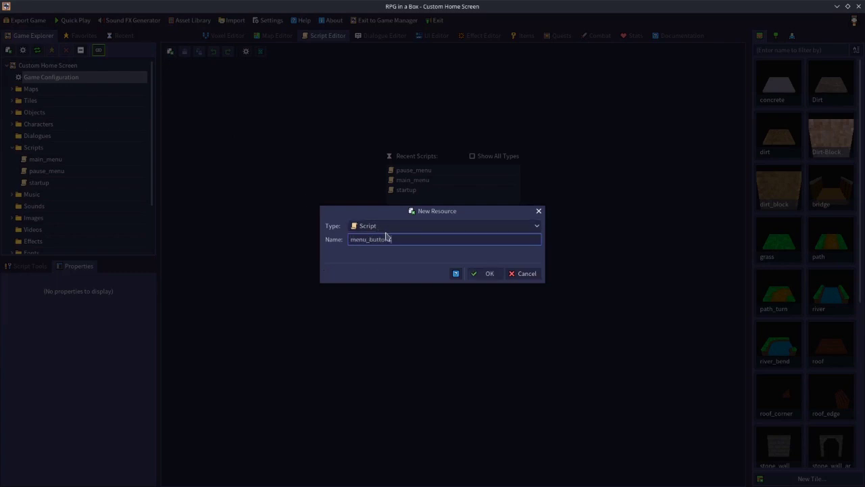
pyautogui.write('s')
pyautogui.click(488, 274)
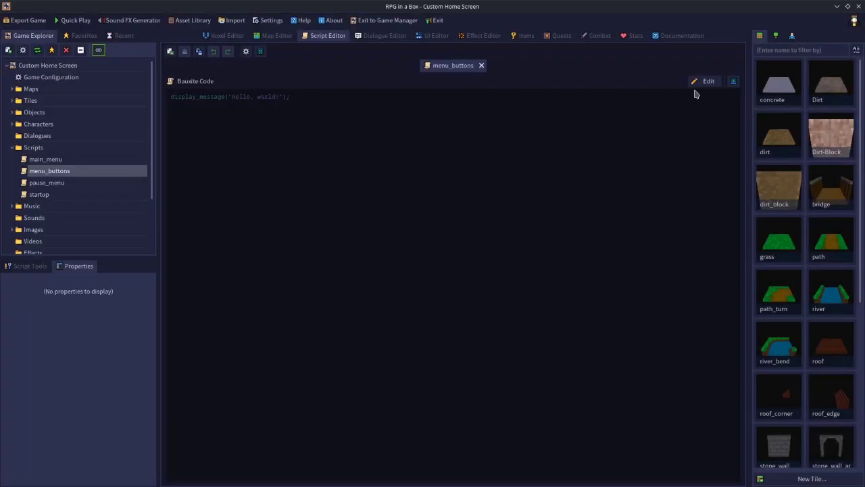
# - Replace the placeholder hello world line with button_action(self.text);
pyautogui.click(700, 84)
pyautogui.moveTo(329, 101); pyautogui.dragTo(143, 100)
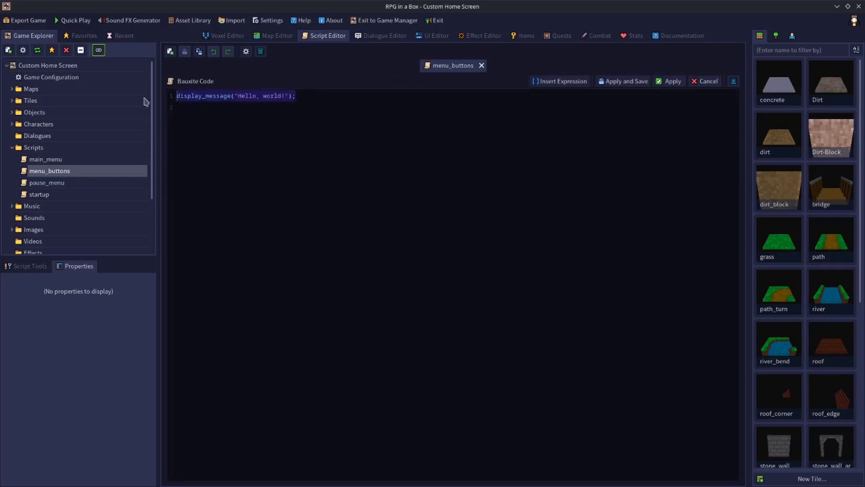
pyautogui.write('bu')
pyautogui.write('_acio')
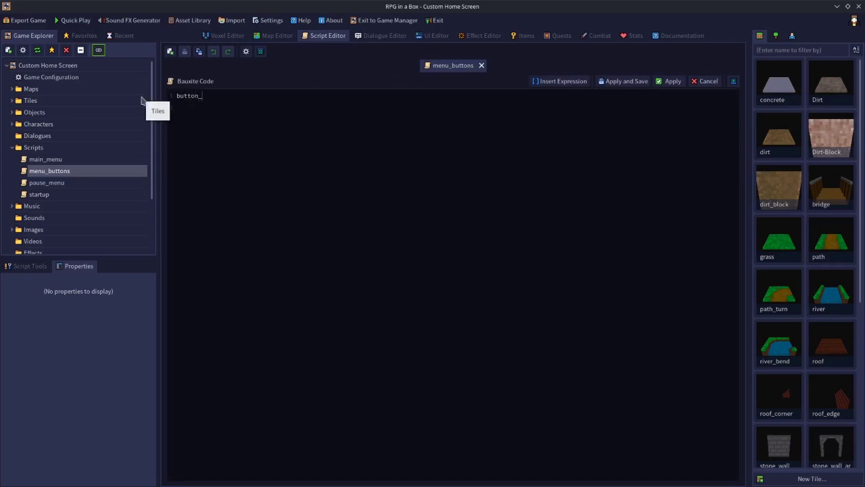
pyautogui.press('BackSpace')
pyautogui.press('BackSpace')
pyautogui.write('tion()')
pyautogui.write(';')
pyautogui.press('Left')
pyautogui.press('Left')
pyautogui.write('"NEW GAME')
pyautogui.press('BackSpace')
pyautogui.press('BackSpace')
pyautogui.press('BackSpace')
pyautogui.press('BackSpace')
pyautogui.press('BackSpace')
pyautogui.press('BackSpace')
pyautogui.press('BackSpace')
pyautogui.press('BackSpace')
pyautogui.write('self:tet')
pyautogui.click(86, 79)
pyautogui.doubleClick(86, 80)
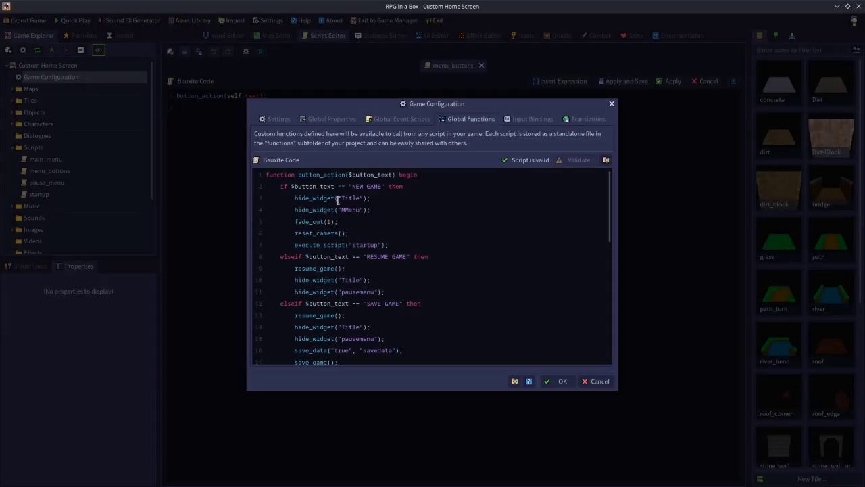
pyautogui.moveTo(301, 190); pyautogui.dragTo(362, 202)
pyautogui.click(348, 211)
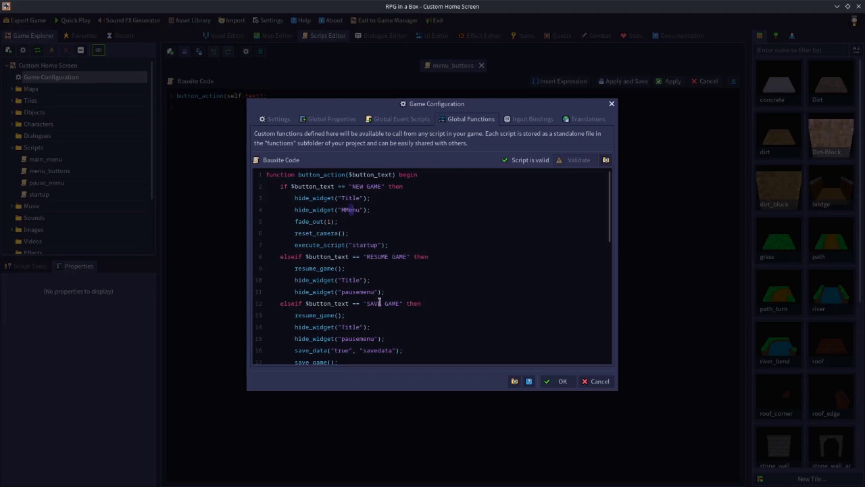
pyautogui.scroll(-5, 363, 326)
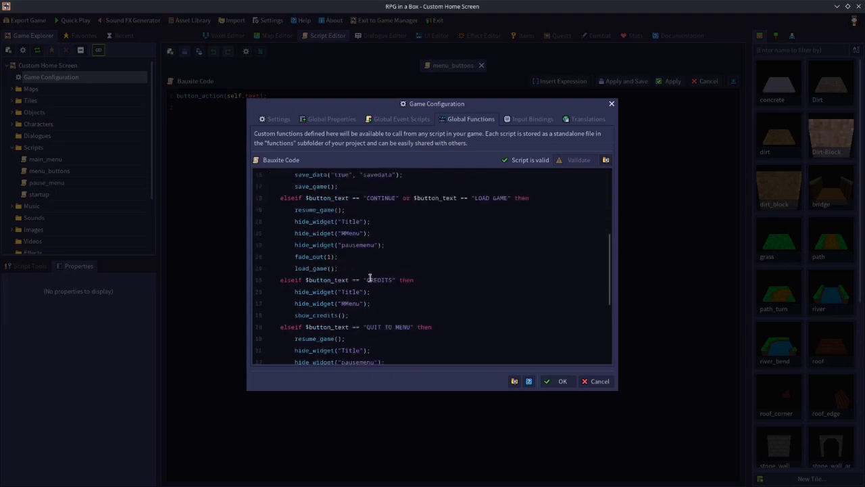
pyautogui.click(585, 381)
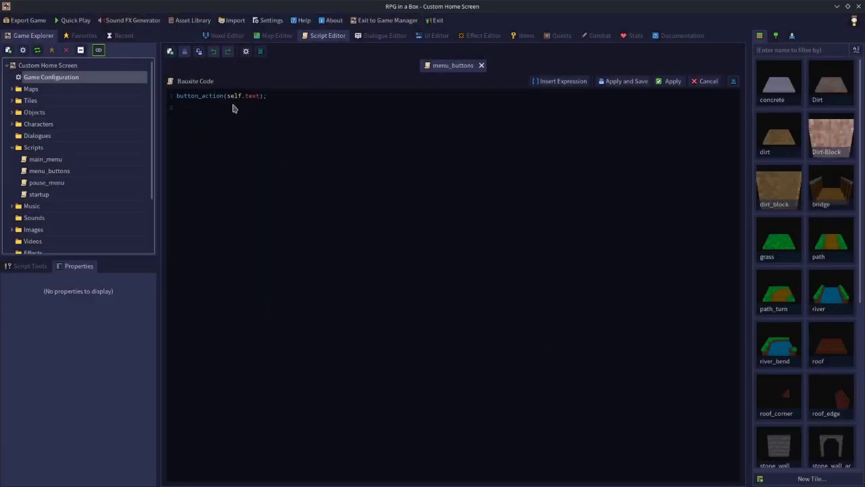
pyautogui.moveTo(234, 96); pyautogui.dragTo(253, 99)
pyautogui.click(295, 109)
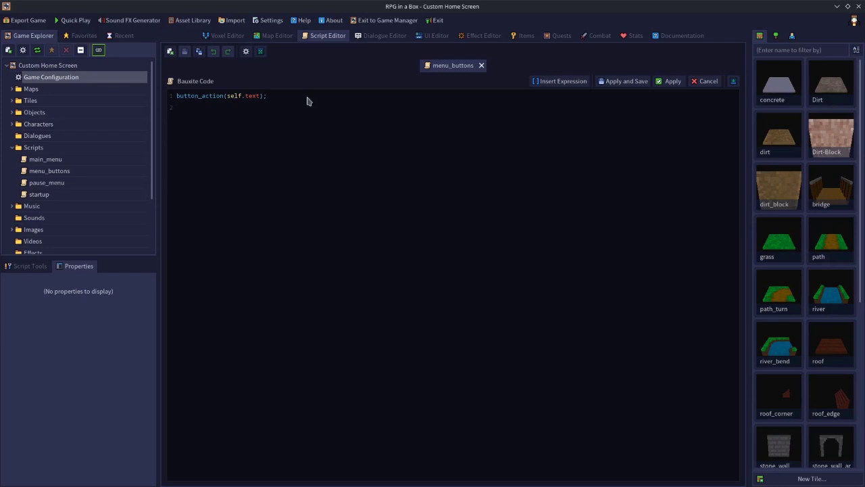
# - Save the menu_buttons script and return to the MMenu widget layout
pyautogui.click(419, 38)
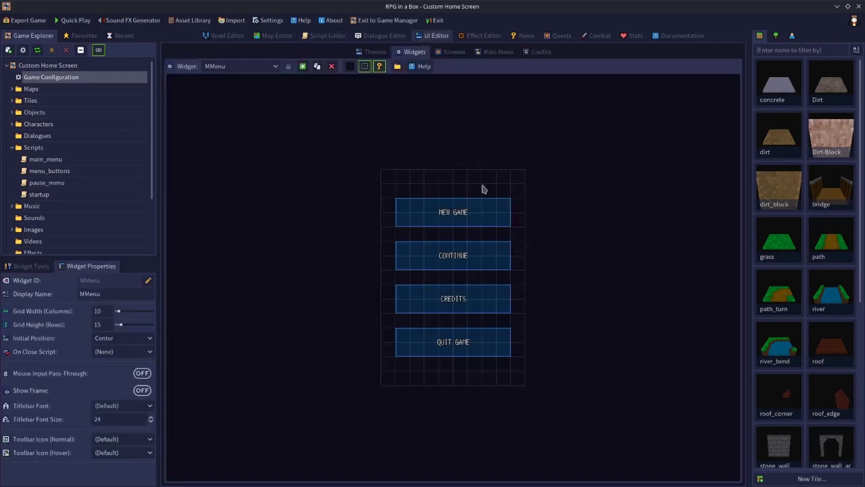
pyautogui.click(468, 260)
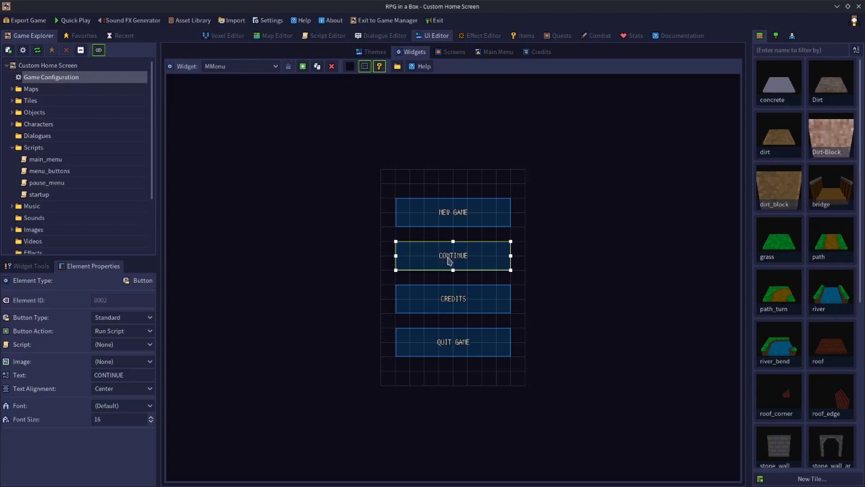
pyautogui.click(267, 345)
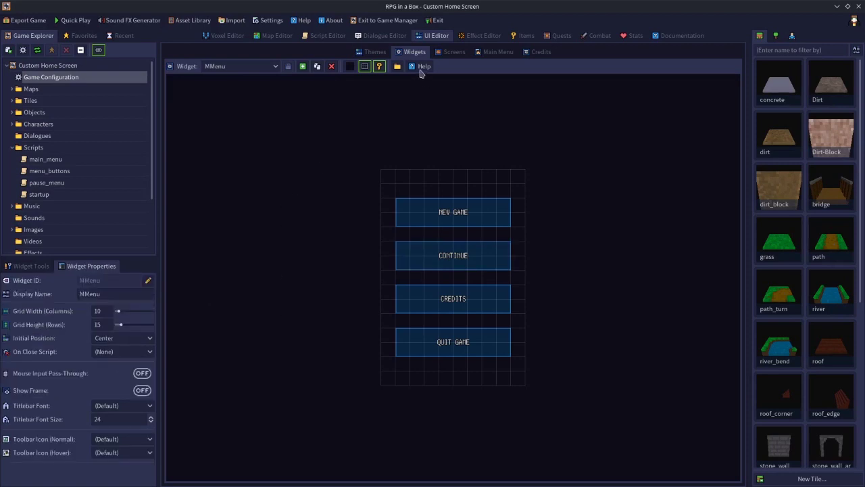
pyautogui.click(322, 37)
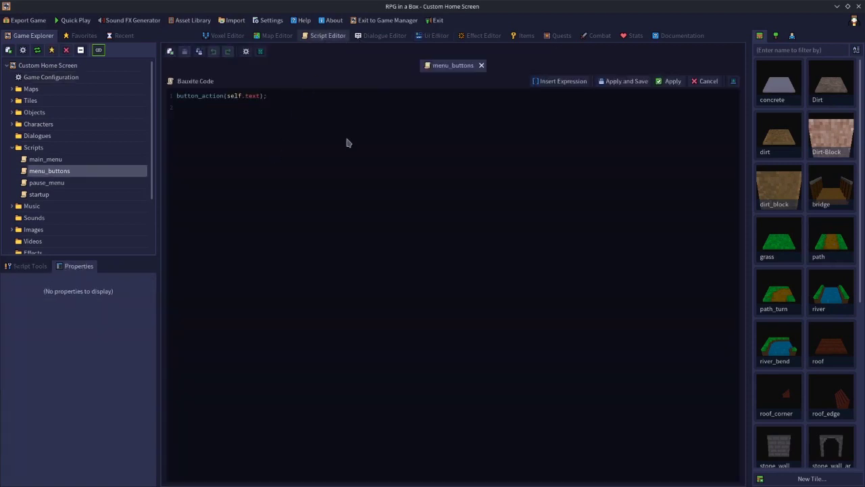
pyautogui.click(621, 83)
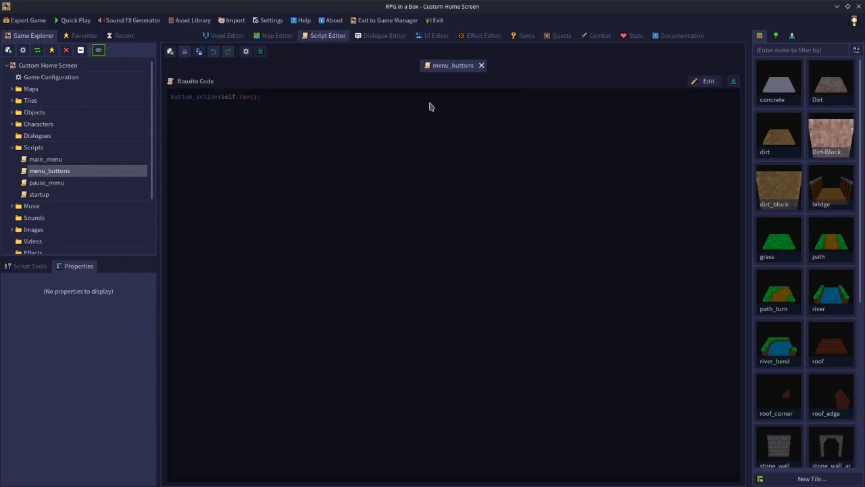
pyautogui.click(436, 36)
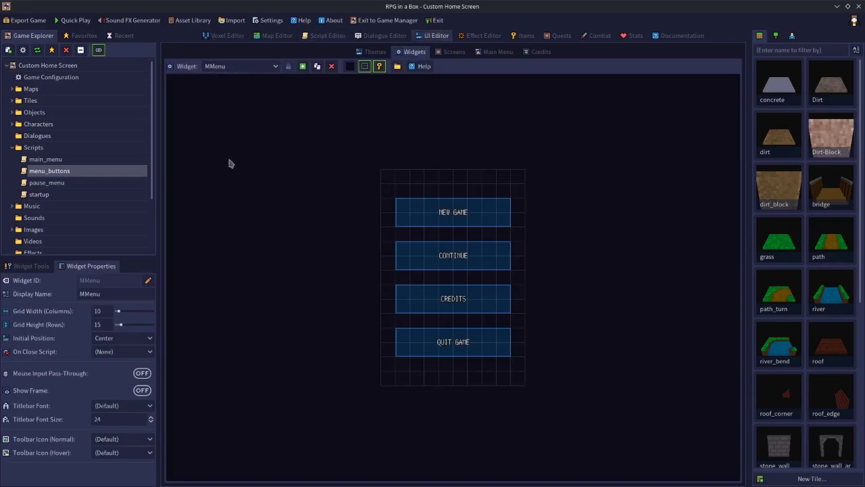
# - Assign menu_buttons to the main menu's NEW GAME, CONTINUE, CREDITS and QUIT GAME buttons
pyautogui.click(439, 215)
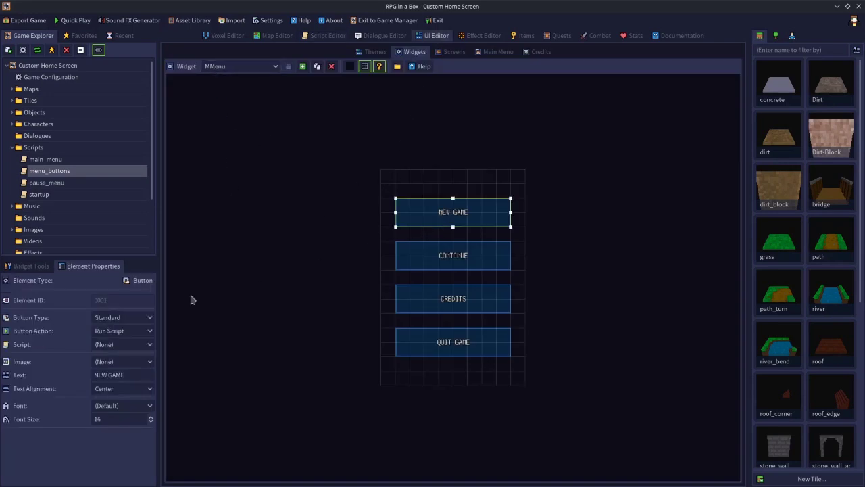
pyautogui.click(119, 344)
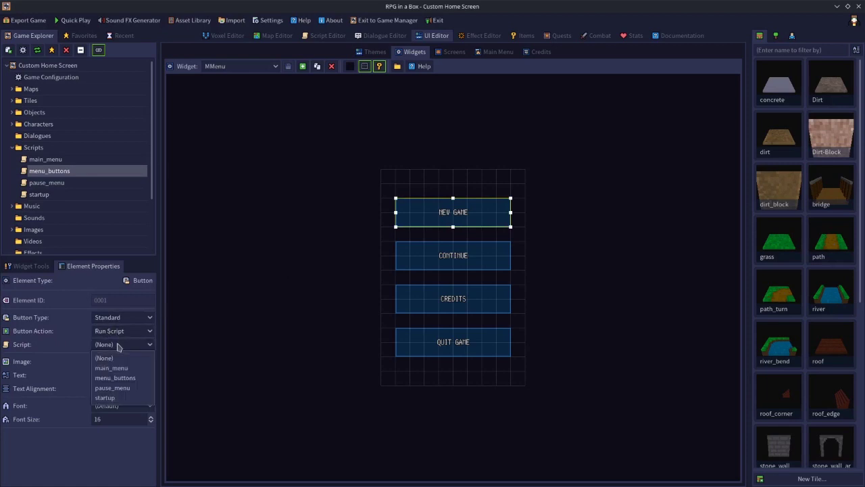
pyautogui.click(119, 379)
pyautogui.click(444, 255)
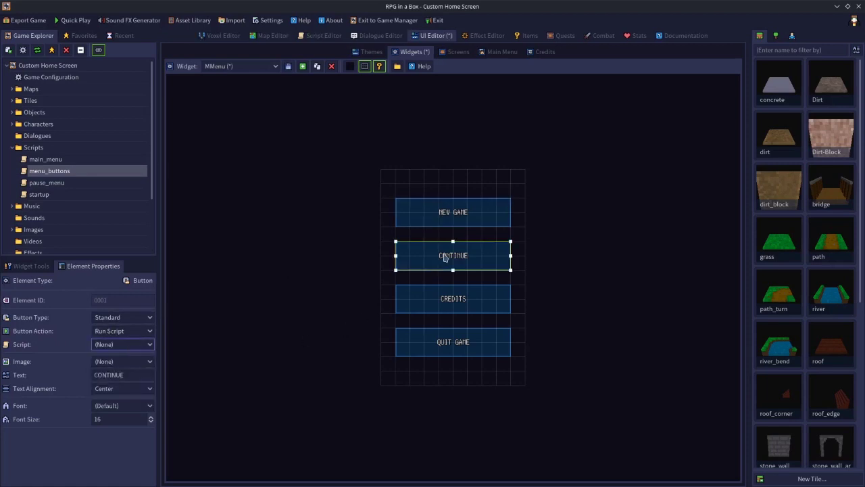
pyautogui.click(108, 346)
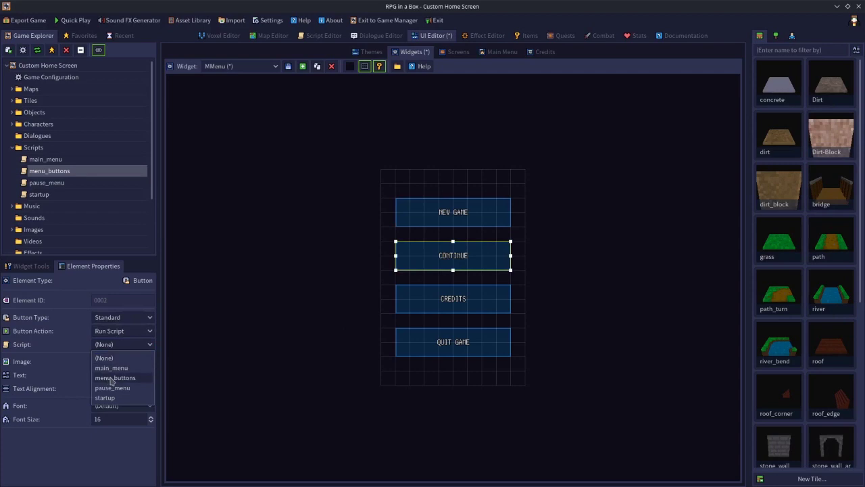
pyautogui.click(109, 380)
pyautogui.click(435, 308)
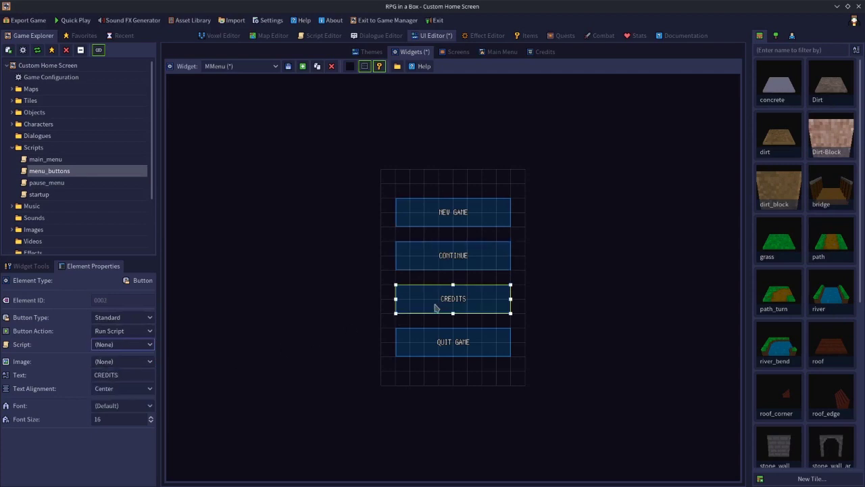
pyautogui.click(116, 346)
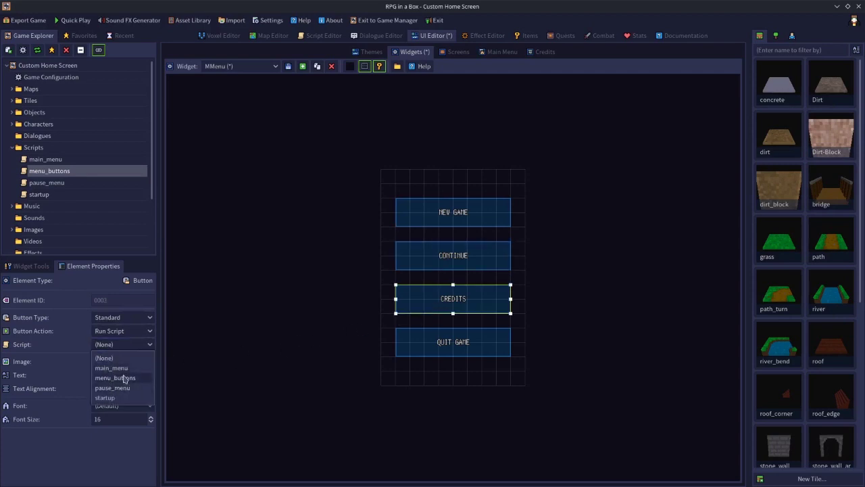
pyautogui.click(120, 379)
pyautogui.click(447, 340)
pyautogui.click(123, 346)
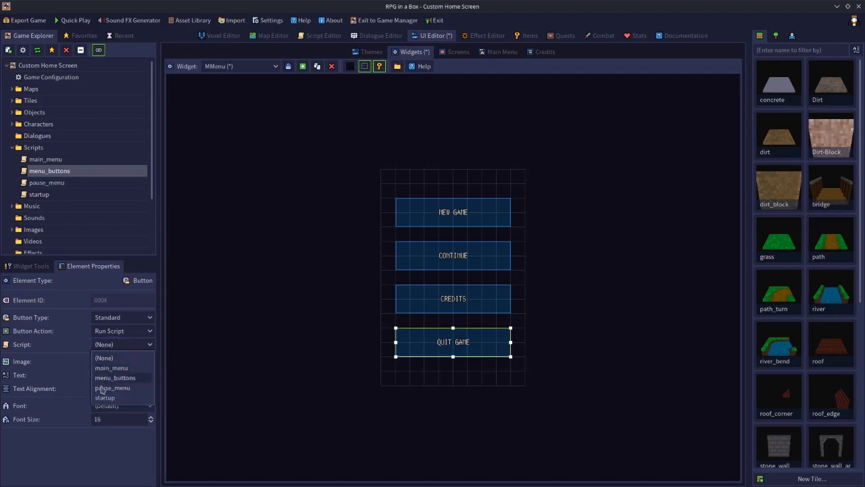
pyautogui.click(118, 379)
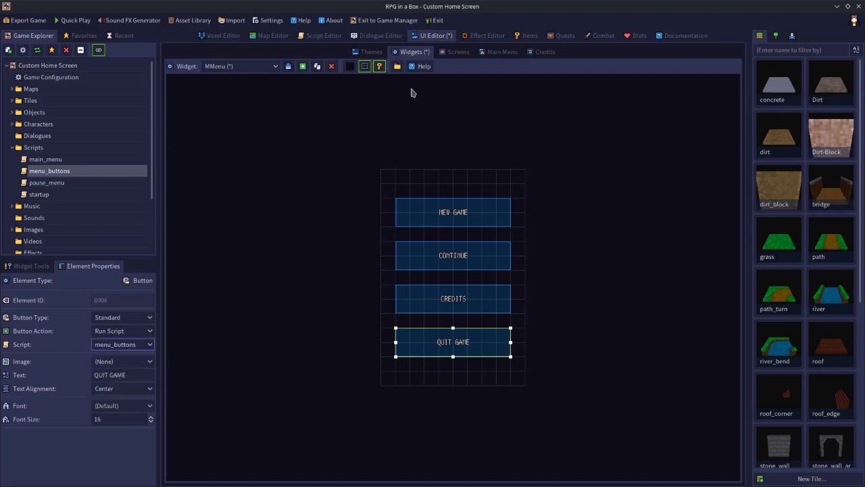
# - Save the main menu widget and switch to editing the PauseMenu widget
pyautogui.click(289, 66)
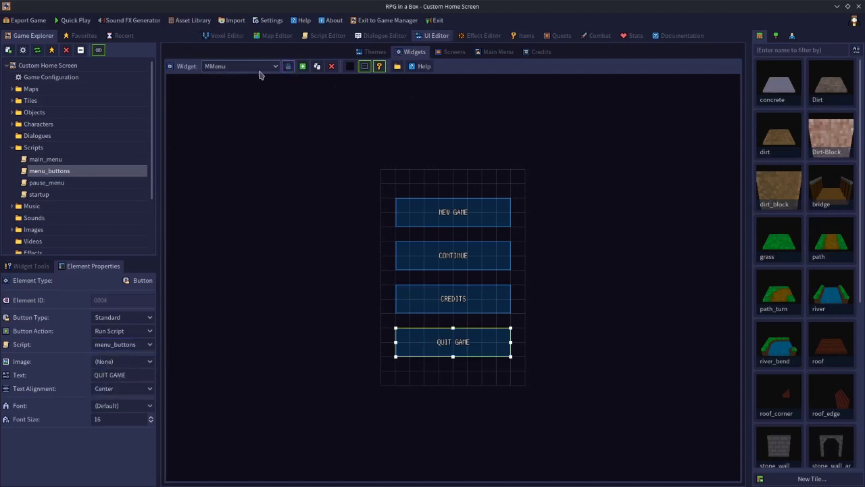
pyautogui.click(263, 66)
pyautogui.click(227, 159)
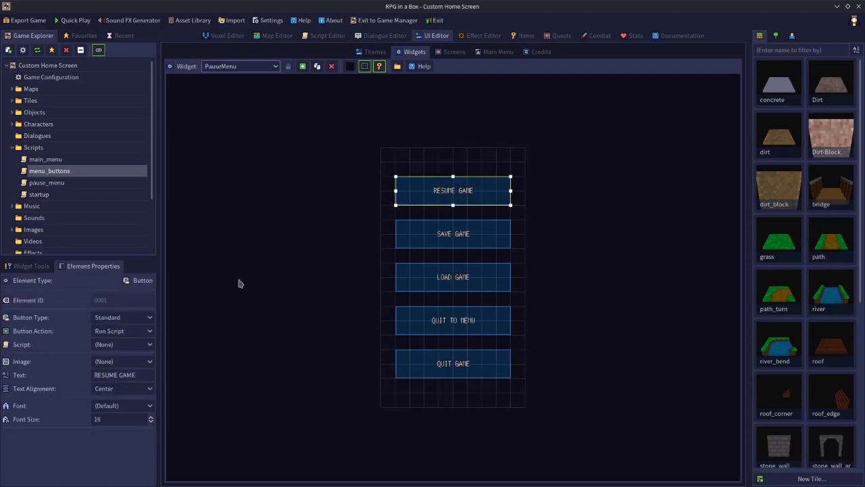
# - Set the RESUME GAME, SAVE GAME and LOAD GAME buttons to run menu_buttons
pyautogui.click(121, 345)
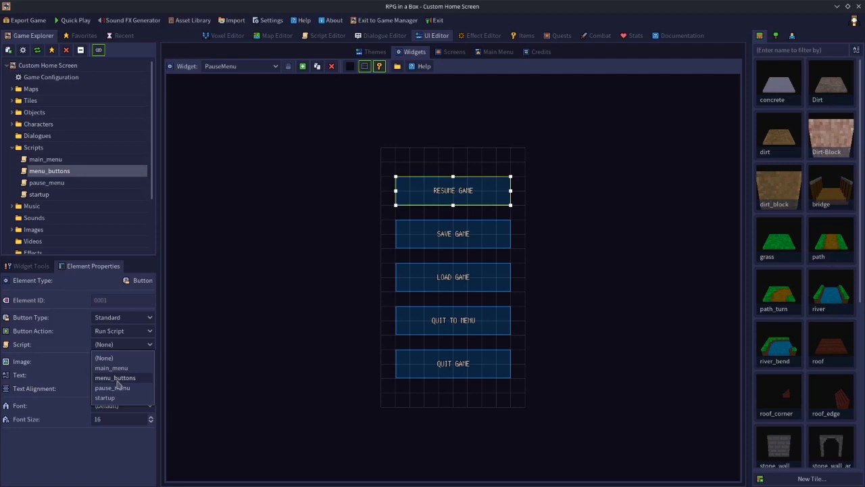
pyautogui.click(115, 378)
pyautogui.click(419, 248)
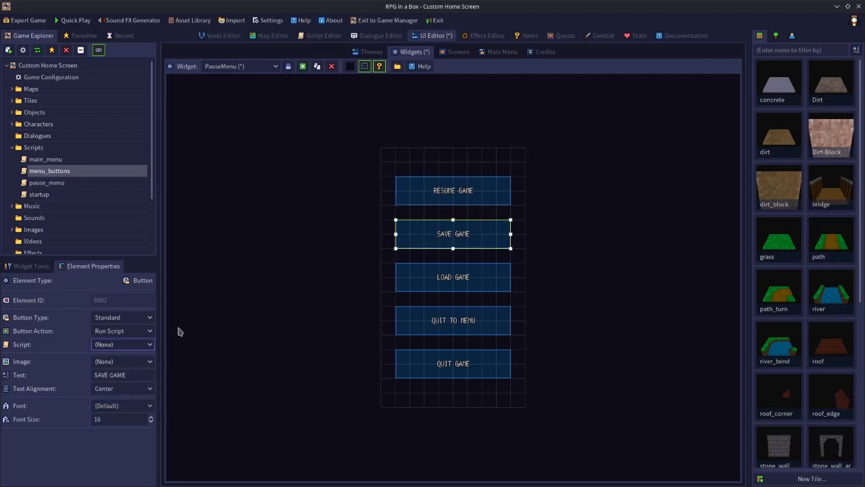
pyautogui.click(122, 345)
pyautogui.click(116, 378)
pyautogui.click(443, 282)
pyautogui.click(136, 345)
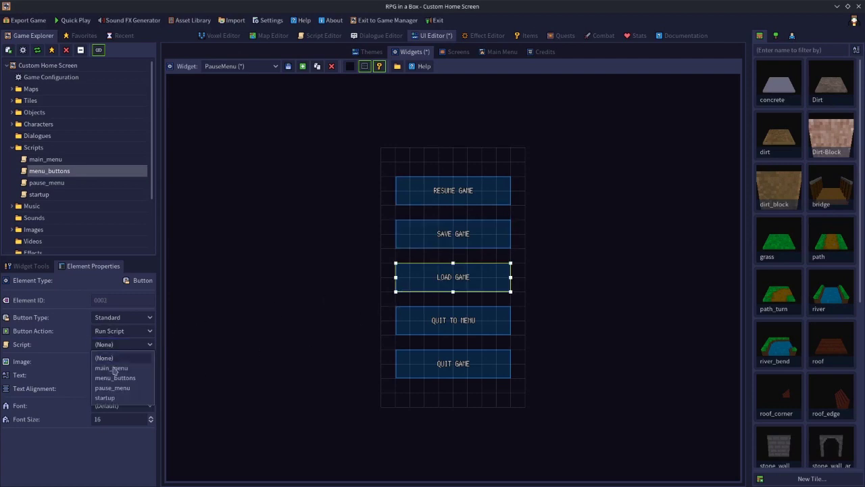
pyautogui.click(122, 380)
# - Set the QUIT TO MENU and QUIT GAME buttons to run menu_buttons
pyautogui.click(436, 331)
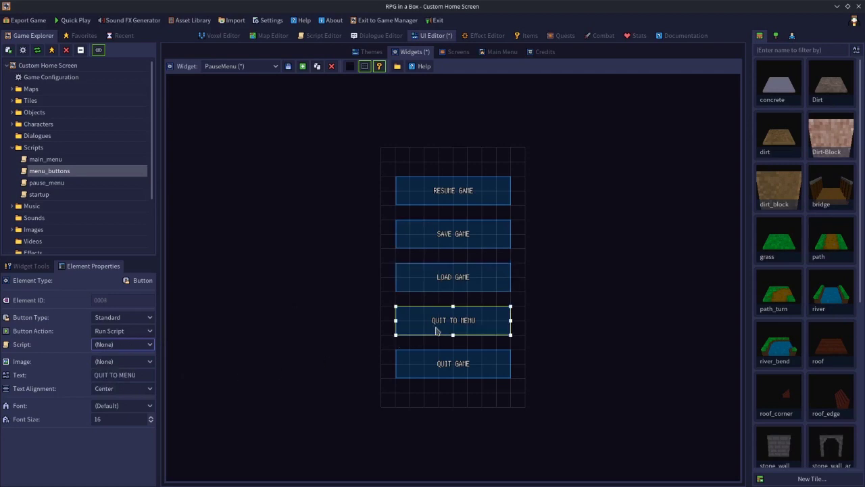
pyautogui.click(127, 343)
pyautogui.click(116, 378)
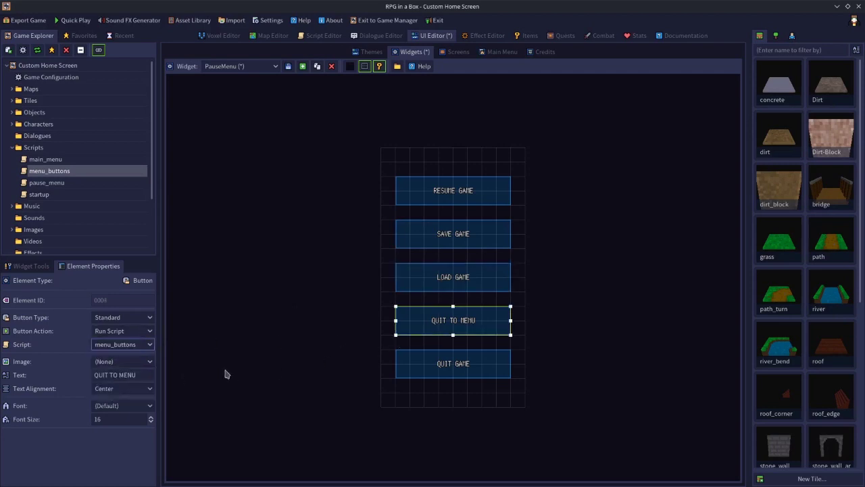
pyautogui.click(434, 369)
pyautogui.click(124, 344)
pyautogui.click(125, 380)
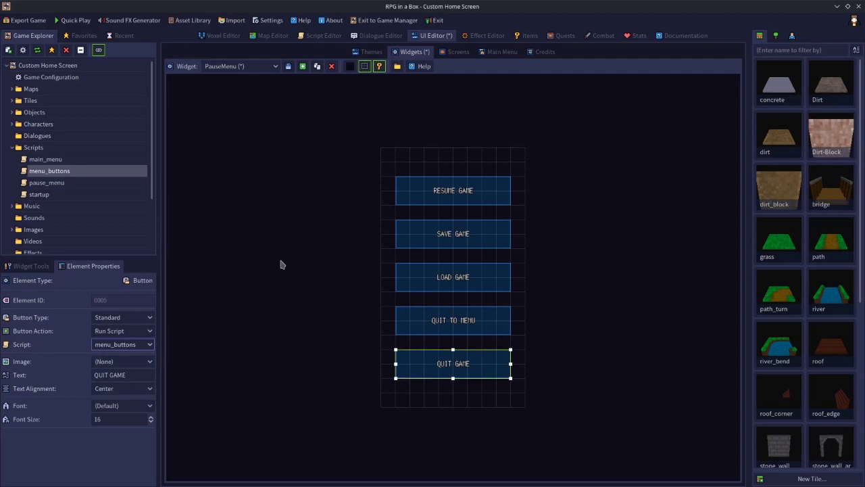
# - Save the PauseMenu widget and start a Quick Play playtest
pyautogui.click(289, 69)
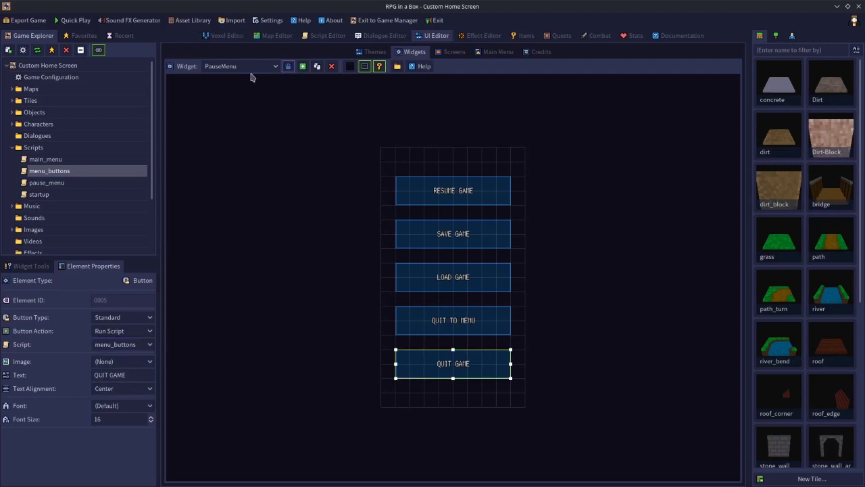
pyautogui.click(254, 70)
pyautogui.click(303, 132)
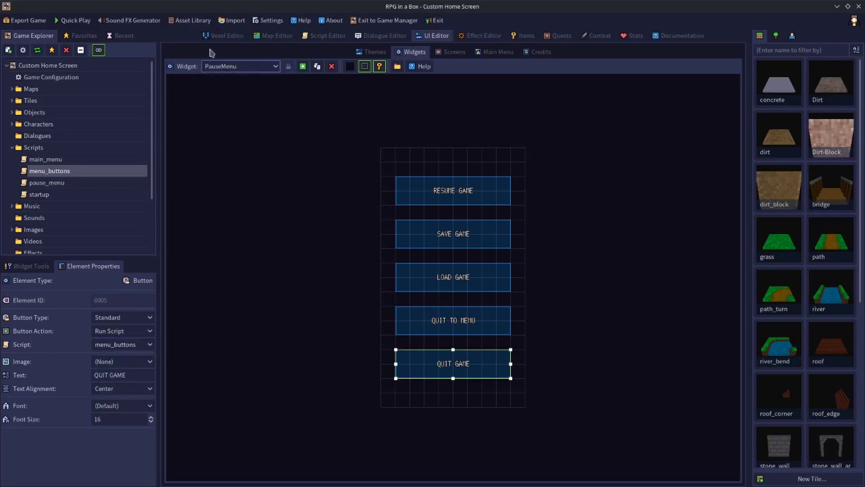
pyautogui.click(75, 20)
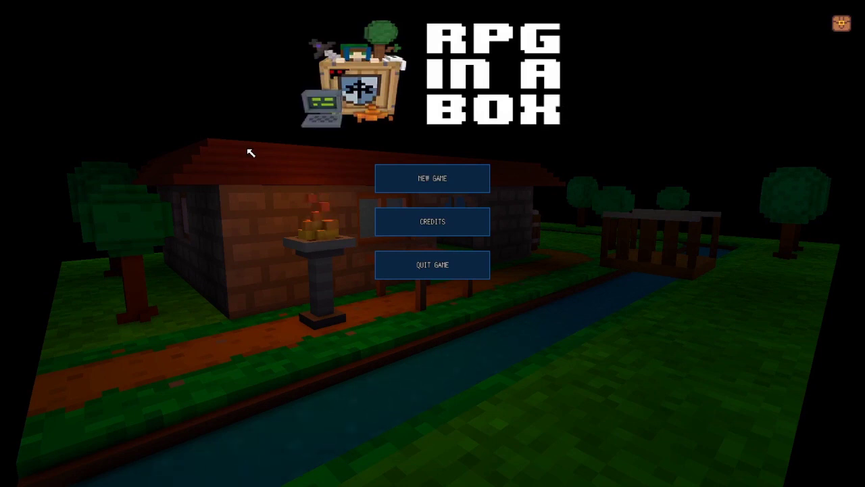
# - Choose NEW GAME in the playtest, then pause with Escape once the village map loads
pyautogui.click(432, 184)
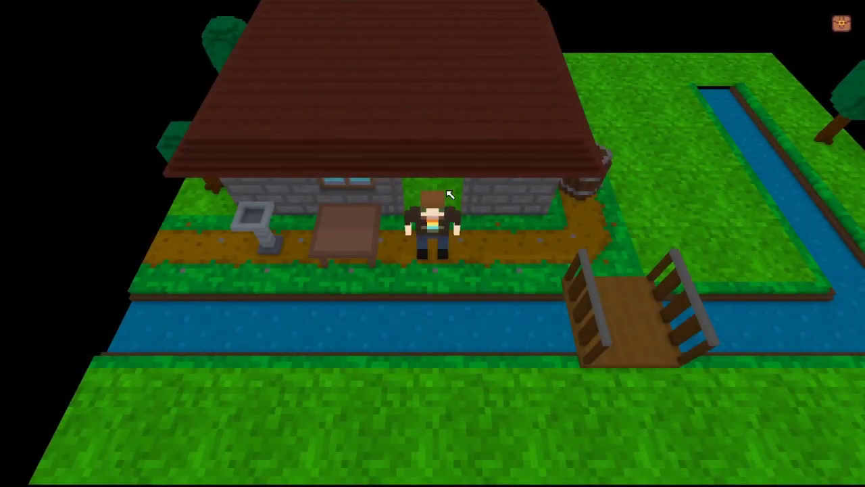
pyautogui.press('Escape')
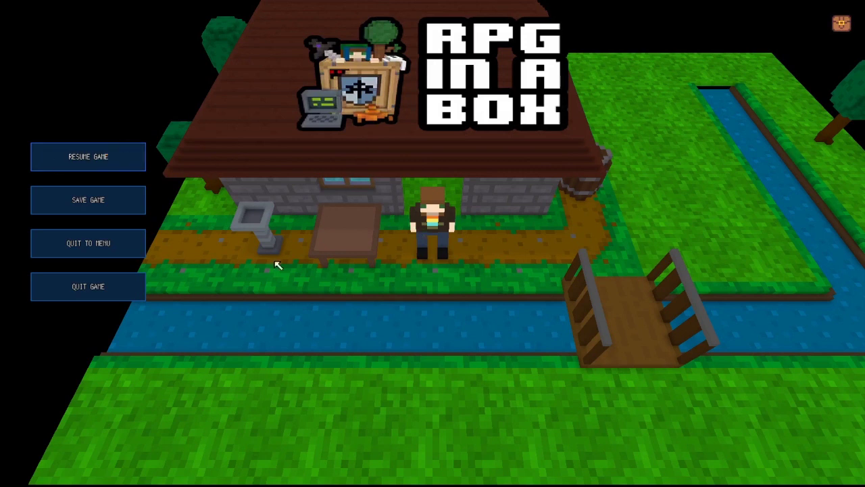
# - Resume play and walk the character right and down onto the bridge
pyautogui.click(127, 161)
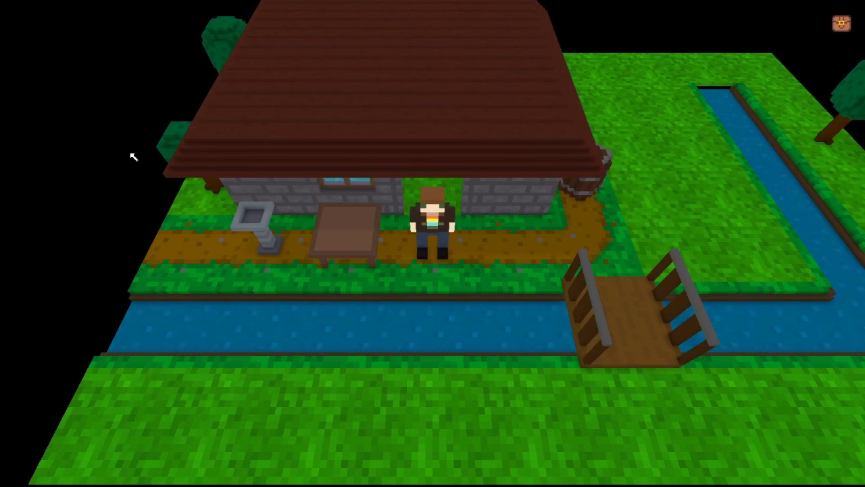
pyautogui.press('Right')
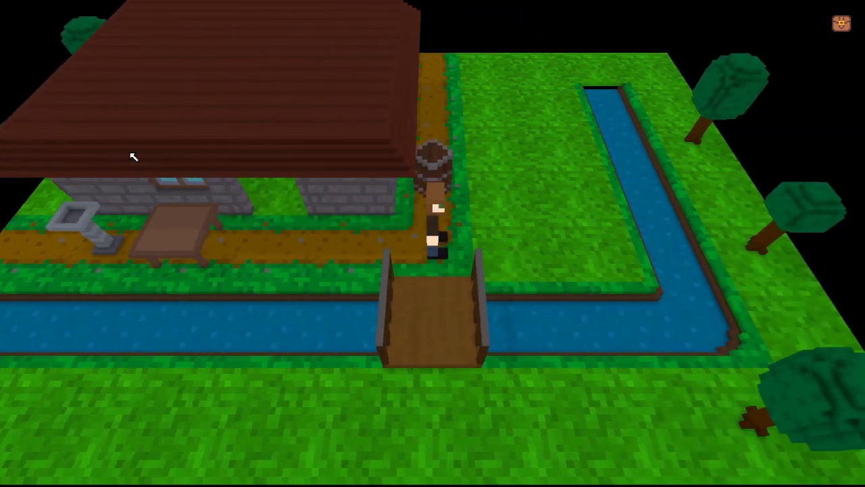
pyautogui.press('Down')
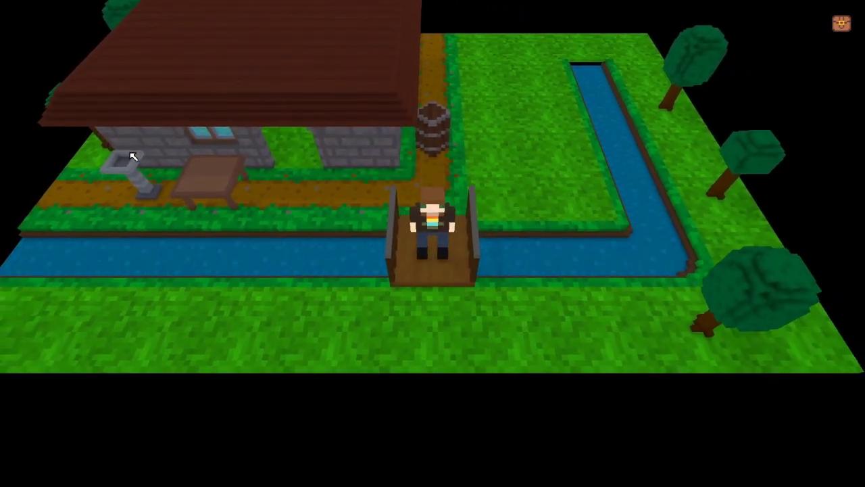
# - Pause to save the game, then pause again and quit to the main menu
pyautogui.press('Escape')
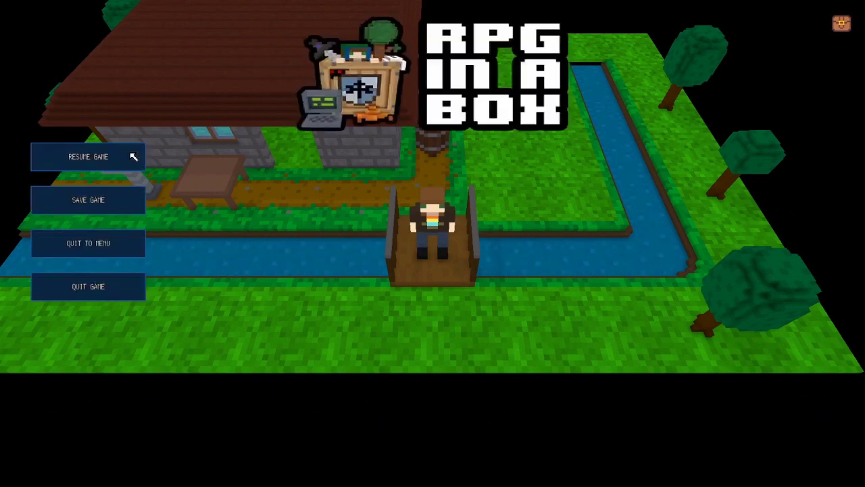
pyautogui.click(103, 211)
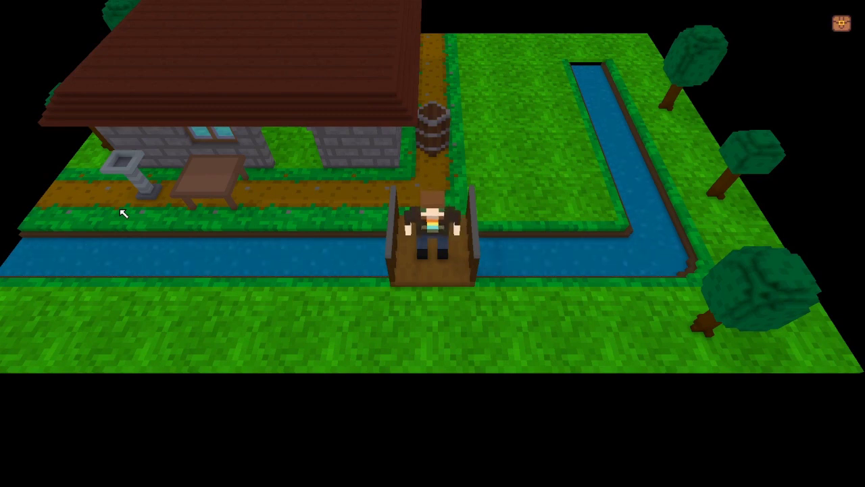
pyautogui.press('Escape')
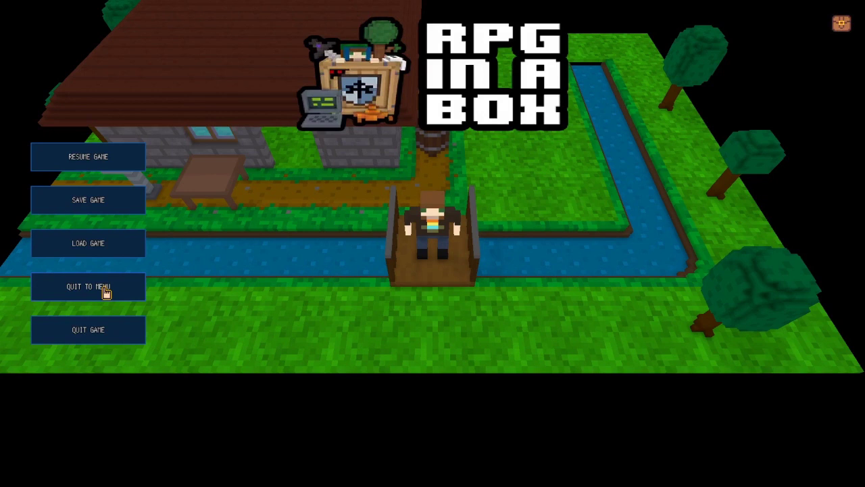
pyautogui.click(106, 291)
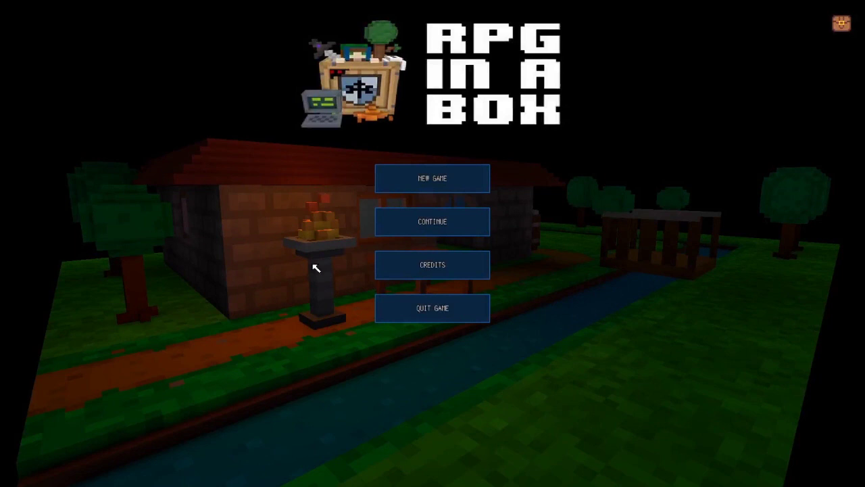
# - Continue the saved game, then pause and load the saved game
pyautogui.click(415, 227)
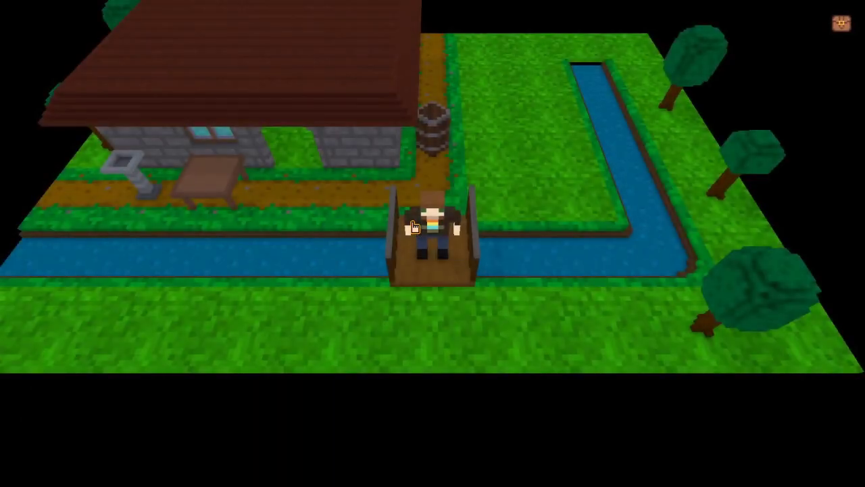
pyautogui.press('Escape')
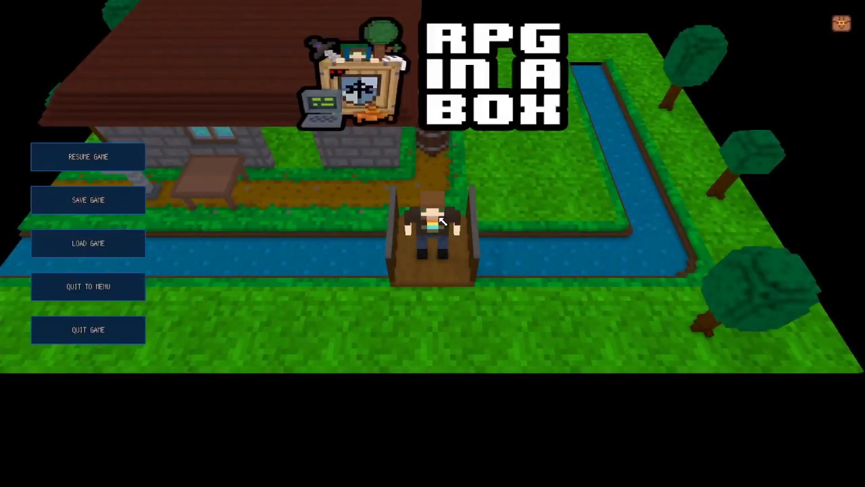
pyautogui.click(112, 245)
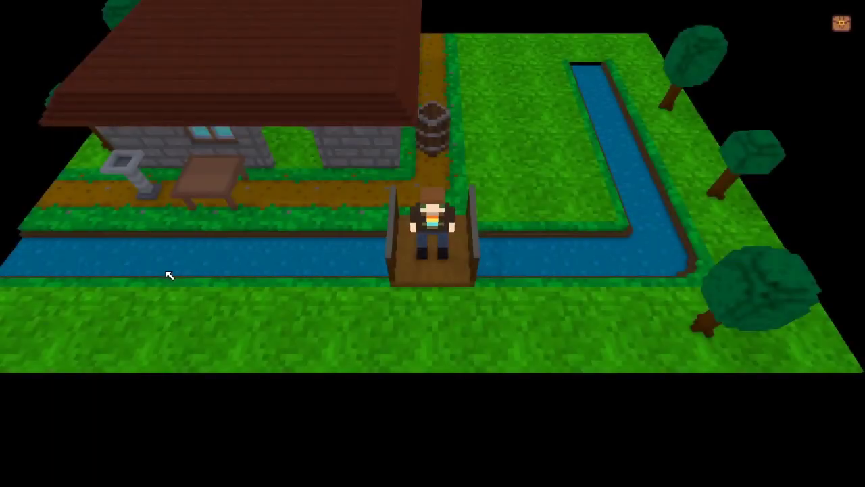
# - Quit to the main menu, exit the game, and close the end screen to return to the editor
pyautogui.press('Escape')
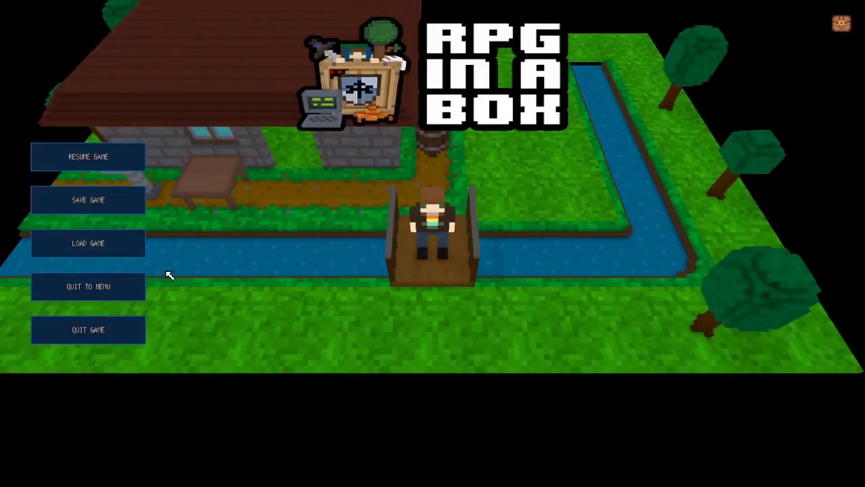
pyautogui.click(112, 290)
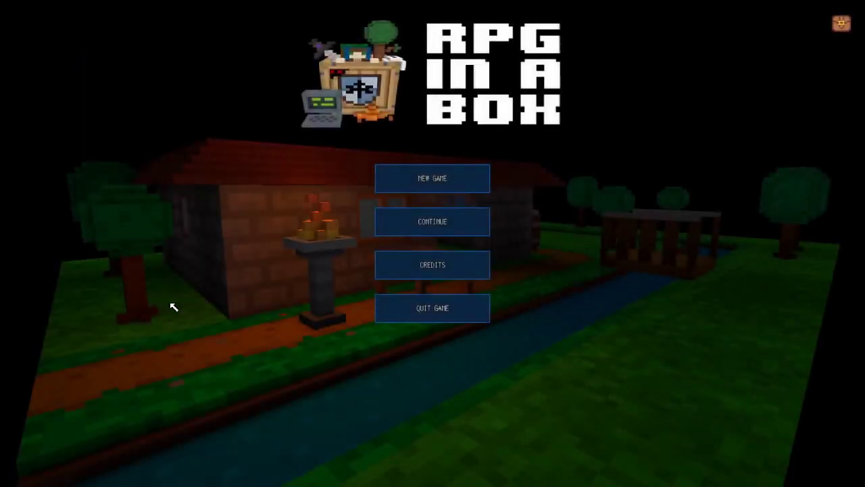
pyautogui.click(435, 270)
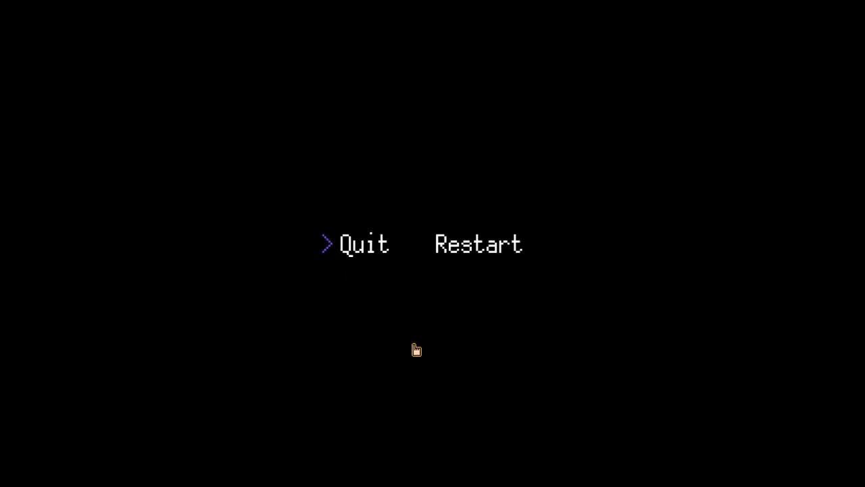
pyautogui.press('Return')
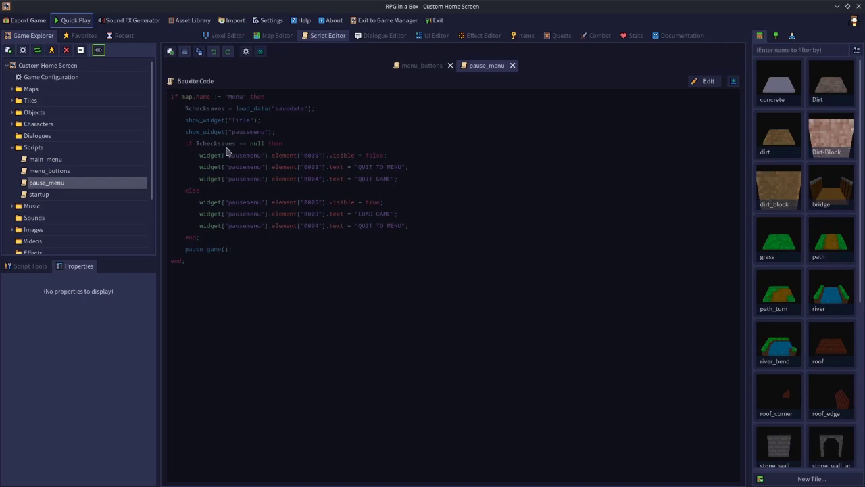
# - Review the Game Configuration's general and User Interface settings, then cancel without changes
pyautogui.doubleClick(97, 77)
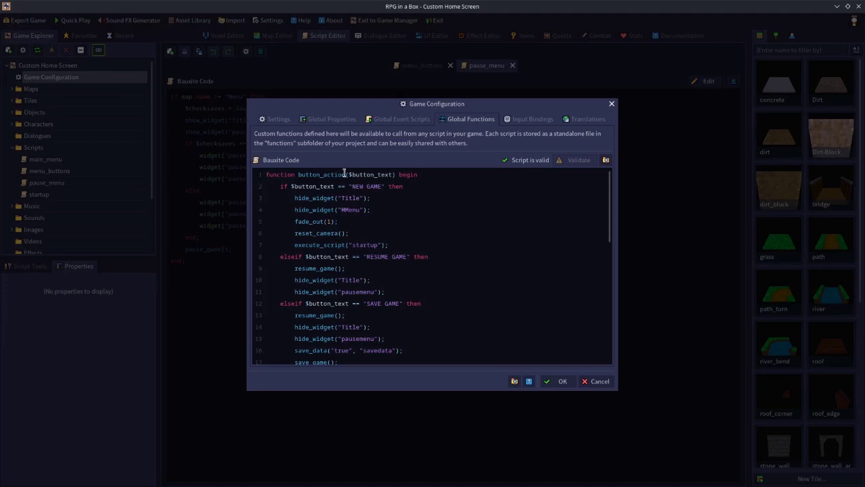
pyautogui.click(273, 118)
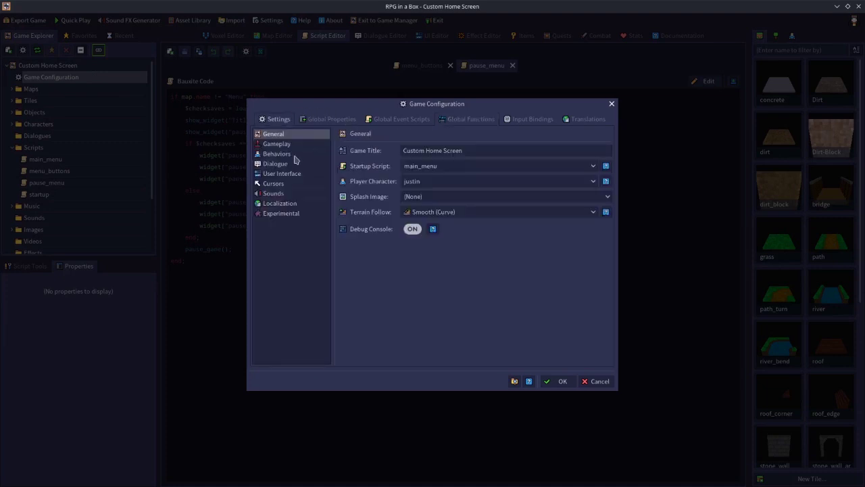
pyautogui.click(285, 175)
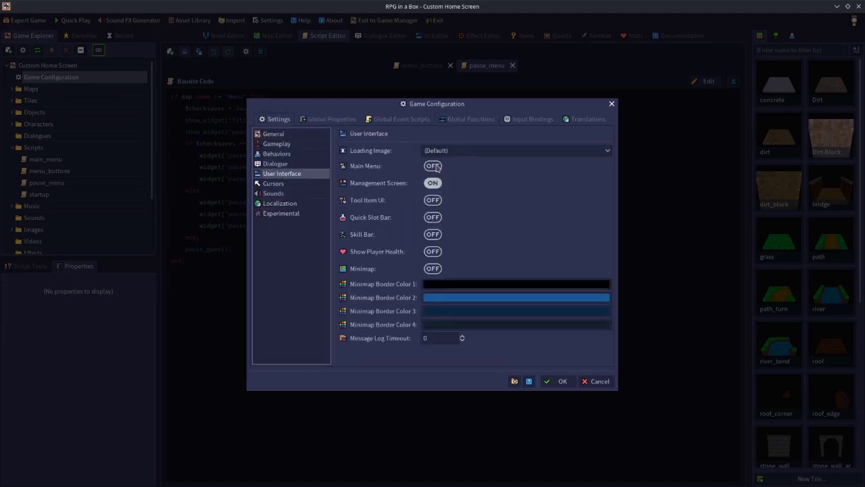
pyautogui.click(596, 381)
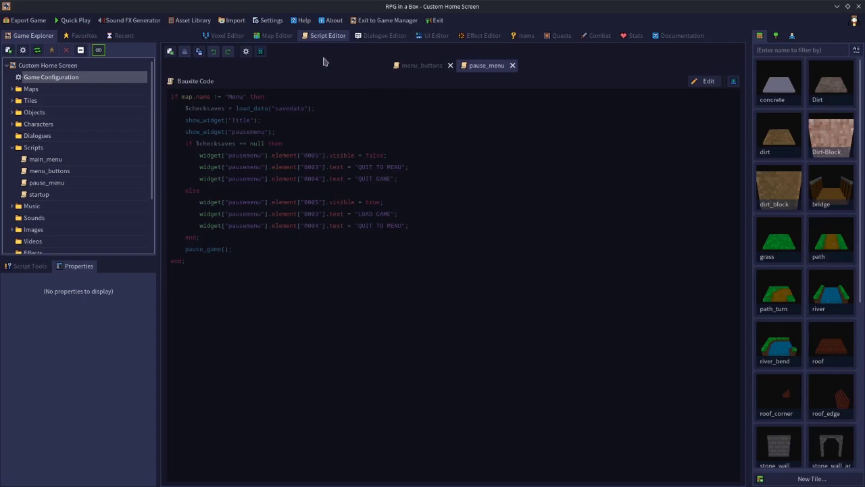
# - Close the pause_menu and menu_buttons scripts and create a new script named credits_quit
pyautogui.click(512, 65)
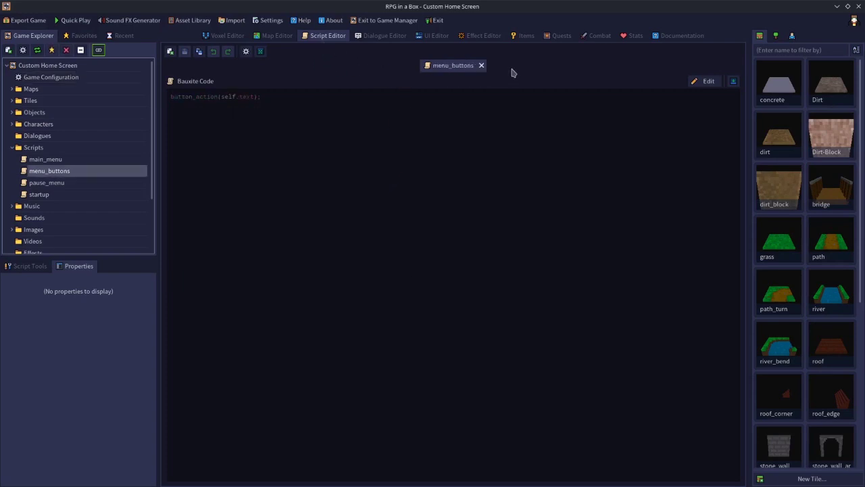
pyautogui.click(481, 66)
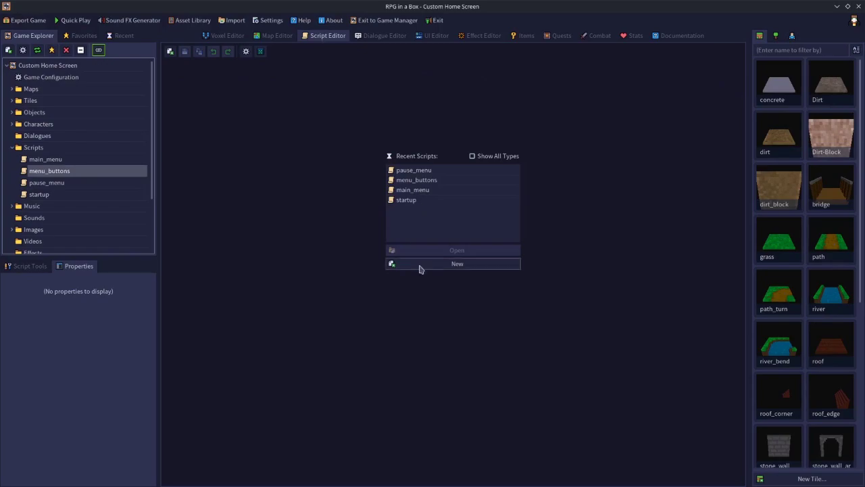
pyautogui.click(392, 264)
pyautogui.write('credi')
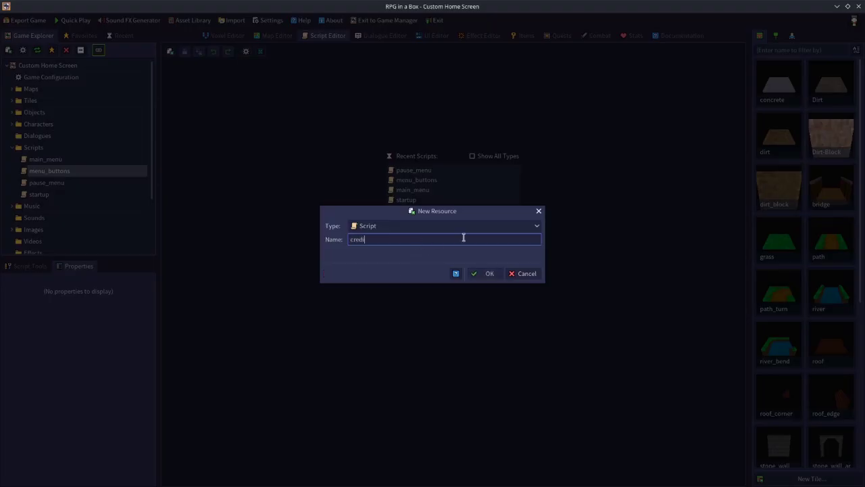
pyautogui.write('ts_quit')
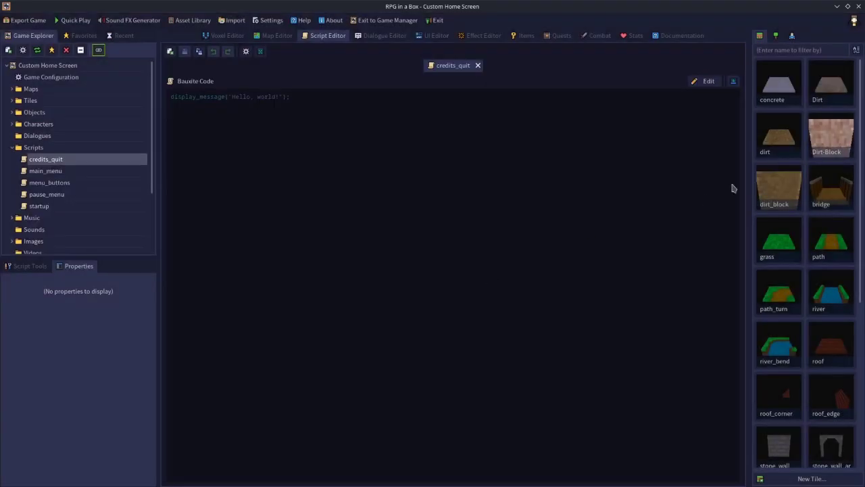
pyautogui.click(718, 84)
# - Replace the credits_quit code with wait(16.2); quit_game(); and save it
pyautogui.click(709, 84)
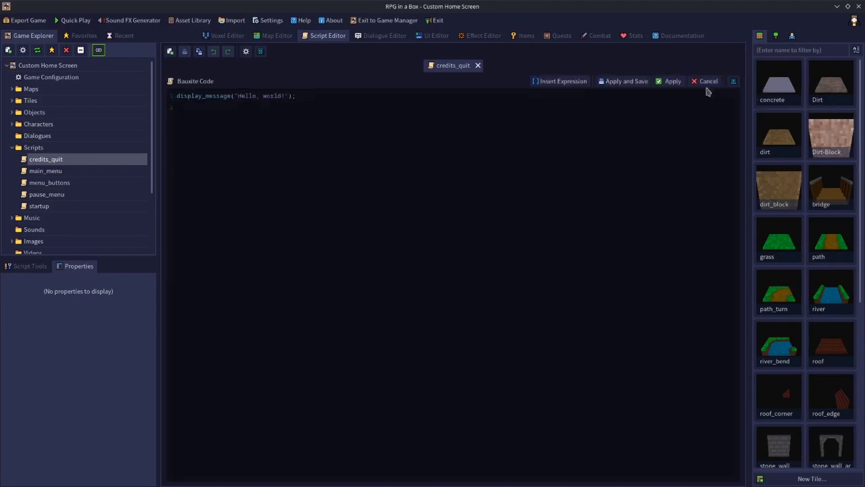
pyautogui.hotkey('ctrl', 'a')
pyautogui.press('BackSpace')
pyautogui.write('wait()')
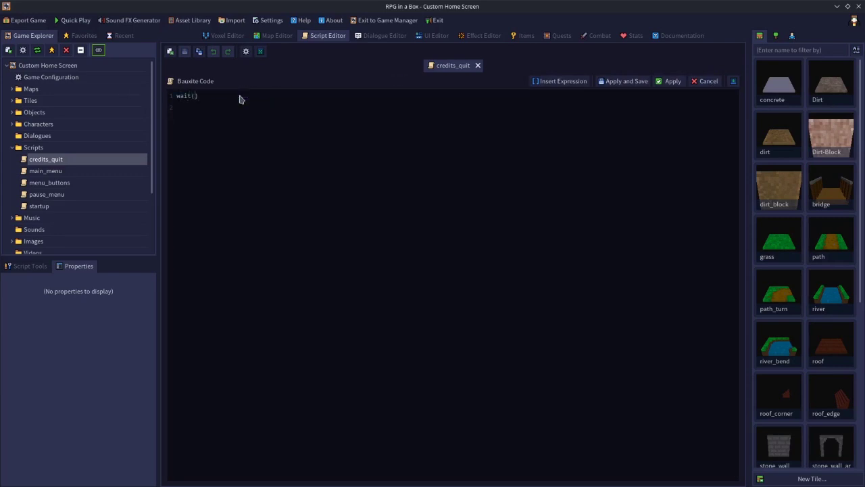
pyautogui.write('1')
pyautogui.write('6.2')
pyautogui.write('quit_ga')
pyautogui.write('me();')
pyautogui.press('BackSpace')
pyautogui.click(621, 82)
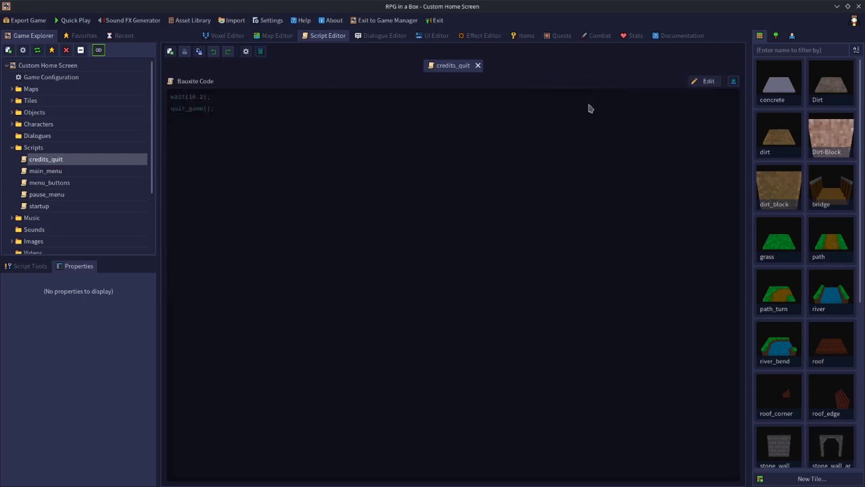
pyautogui.doubleClick(70, 81)
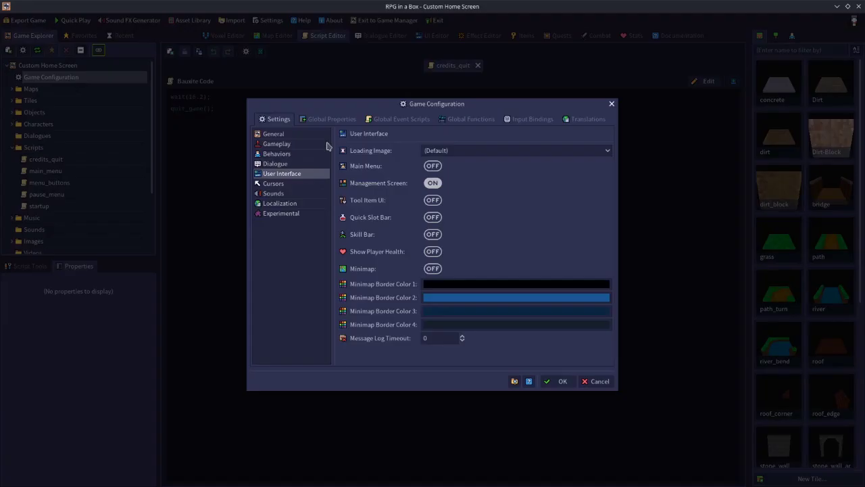
# - In Global Functions, add execute_script("credits_quit"); after hide_widget("MMenu") in the CREDITS branch
pyautogui.click(549, 121)
pyautogui.click(426, 120)
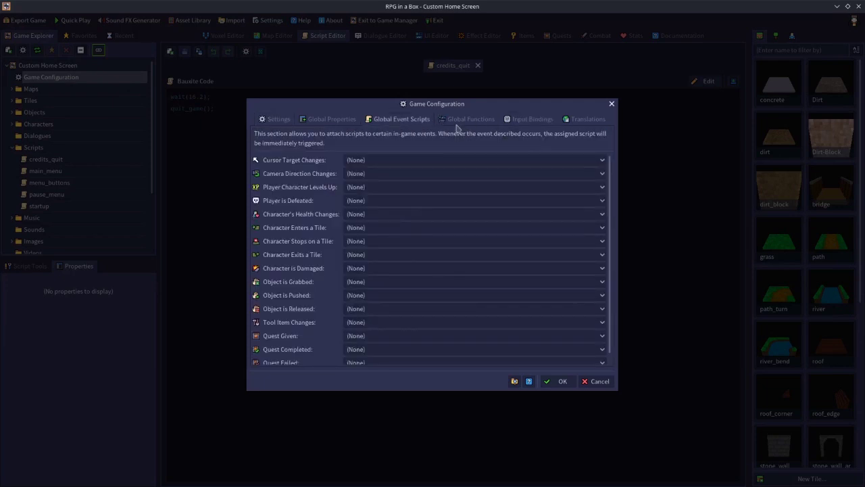
pyautogui.click(460, 123)
pyautogui.scroll(-2, 373, 231)
pyautogui.scroll(-3, 374, 231)
pyautogui.click(372, 302)
pyautogui.press('Return')
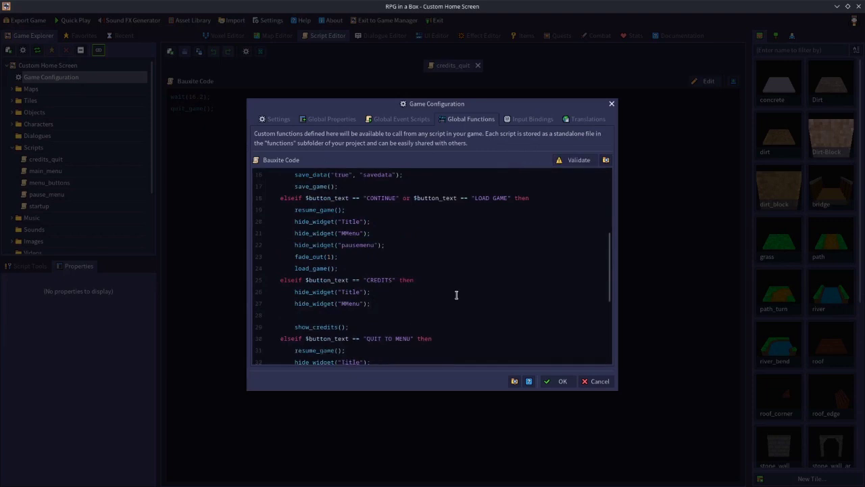
pyautogui.write('execute_script("credits_quit");')
# - Validate the global functions script and confirm the changes
pyautogui.click(337, 327)
pyautogui.click(576, 161)
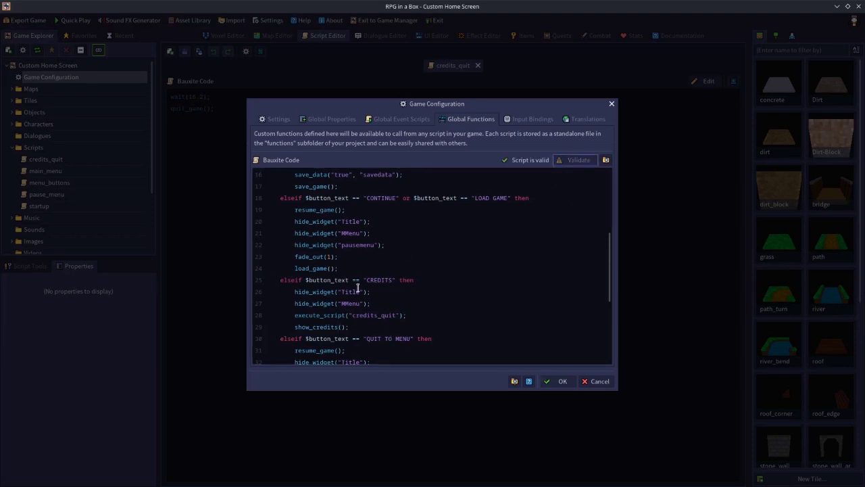
pyautogui.click(560, 381)
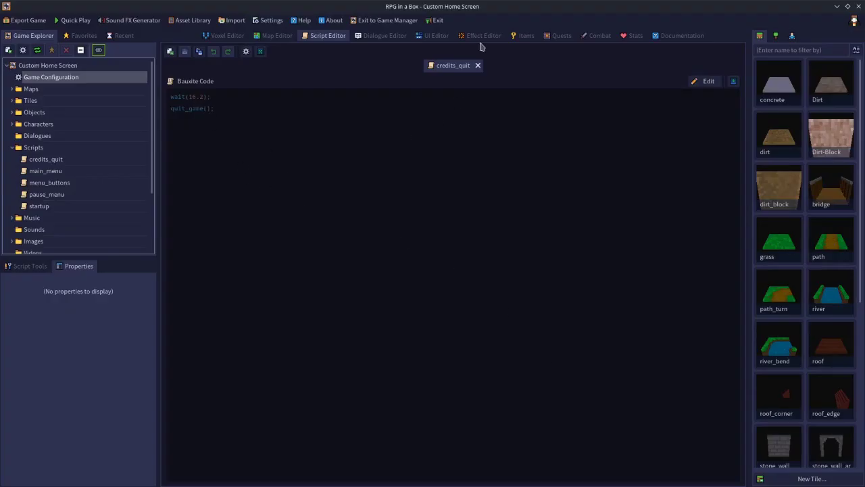
# - Show the Credits screen properties in the UI Editor
pyautogui.click(433, 36)
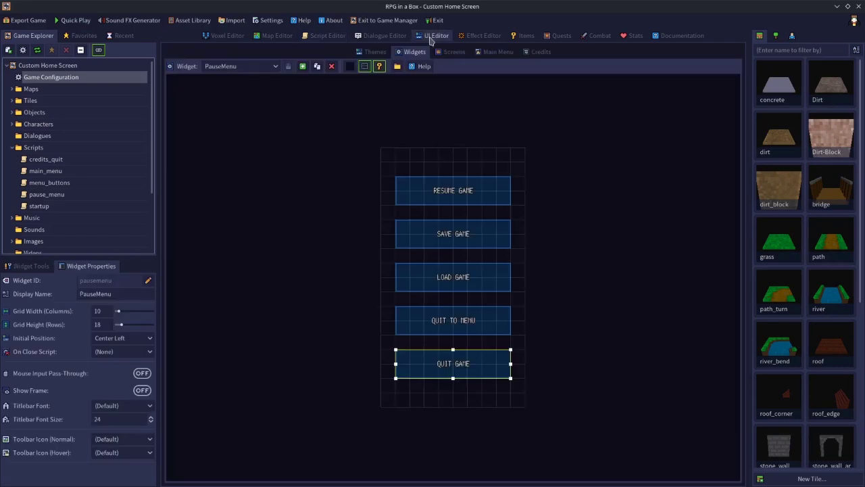
pyautogui.click(540, 52)
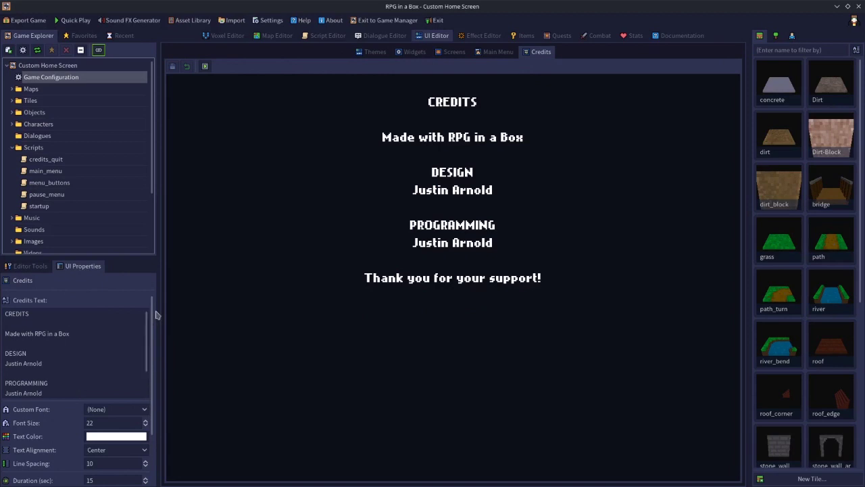
pyautogui.moveTo(157, 317); pyautogui.dragTo(154, 382)
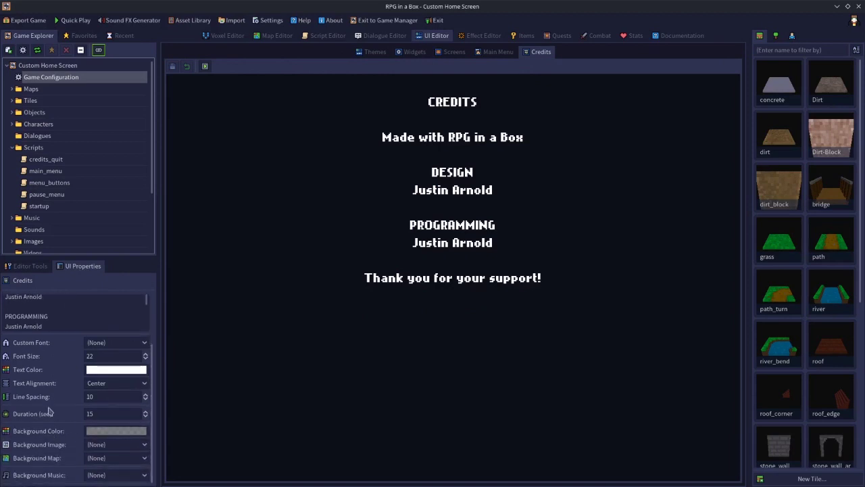
# - Set the Credits Duration (sec) to 15, after trying 30 and 10
pyautogui.click(99, 412)
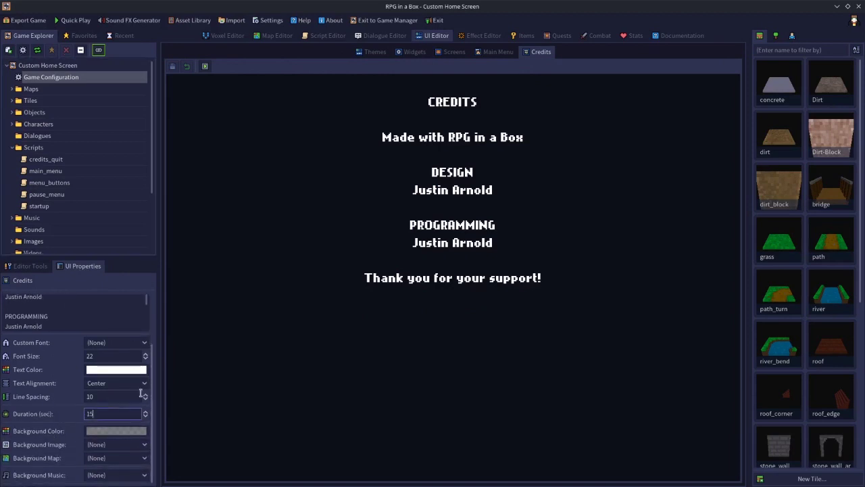
pyautogui.press('BackSpace')
pyautogui.press('BackSpace')
pyautogui.write('30')
pyautogui.press('BackSpace')
pyautogui.press('BackSpace')
pyautogui.write('10')
pyautogui.press('BackSpace')
pyautogui.press('BackSpace')
pyautogui.write('15')
# - Edit credits_quit, remove the temporary timing notes, and save it with wait(16.2) then quit_game()
pyautogui.click(331, 41)
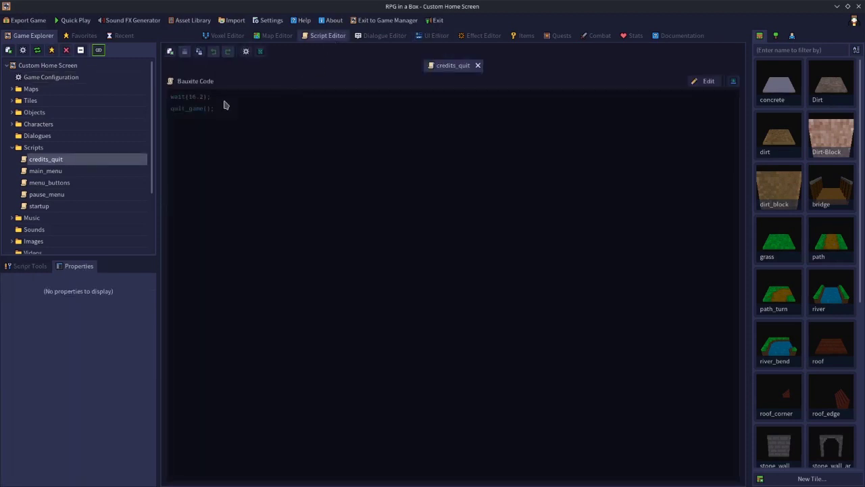
pyautogui.click(696, 80)
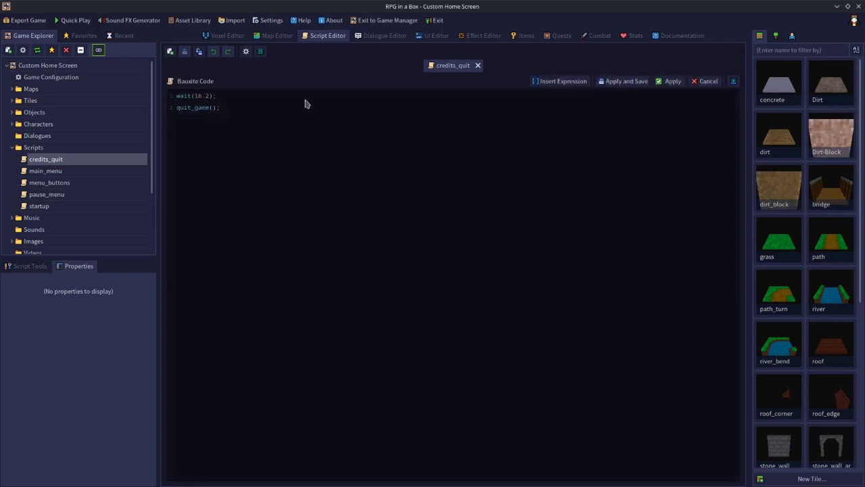
pyautogui.write('credits = 15  ')
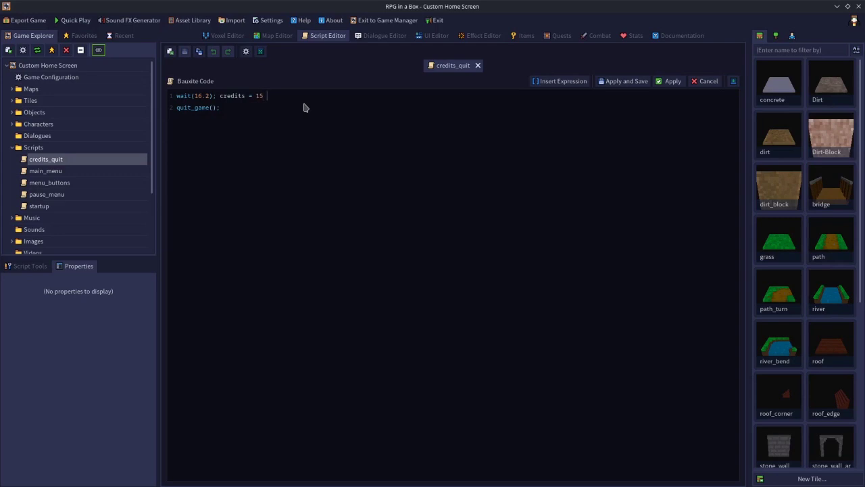
pyautogui.write('wait   15 + 1.2')
pyautogui.press('BackSpace')
pyautogui.press('BackSpace')
pyautogui.press('BackSpace')
pyautogui.press('BackSpace')
pyautogui.press('BackSpace')
pyautogui.press('BackSpace')
pyautogui.press('BackSpace')
pyautogui.press('BackSpace')
pyautogui.press('BackSpace')
pyautogui.press('BackSpace')
pyautogui.press('BackSpace')
pyautogui.press('BackSpace')
pyautogui.press('BackSpace')
pyautogui.press('BackSpace')
pyautogui.press('BackSpace')
pyautogui.press('BackSpace')
pyautogui.press('BackSpace')
pyautogui.press('BackSpace')
pyautogui.press('BackSpace')
pyautogui.press('BackSpace')
pyautogui.press('BackSpace')
pyautogui.press('BackSpace')
pyautogui.press('BackSpace')
pyautogui.press('BackSpace')
pyautogui.press('BackSpace')
pyautogui.press('BackSpace')
pyautogui.press('BackSpace')
pyautogui.press('BackSpace')
pyautogui.press('BackSpace')
pyautogui.click(242, 115)
pyautogui.click(198, 96)
pyautogui.click(636, 82)
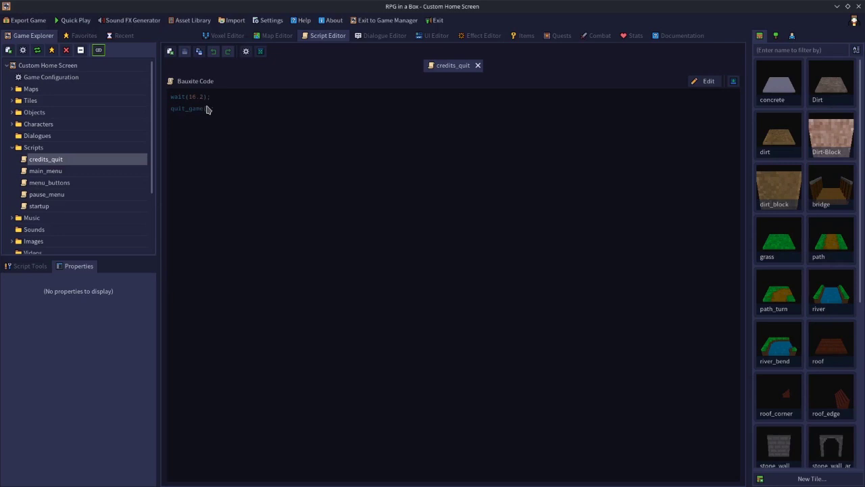
pyautogui.click(60, 78)
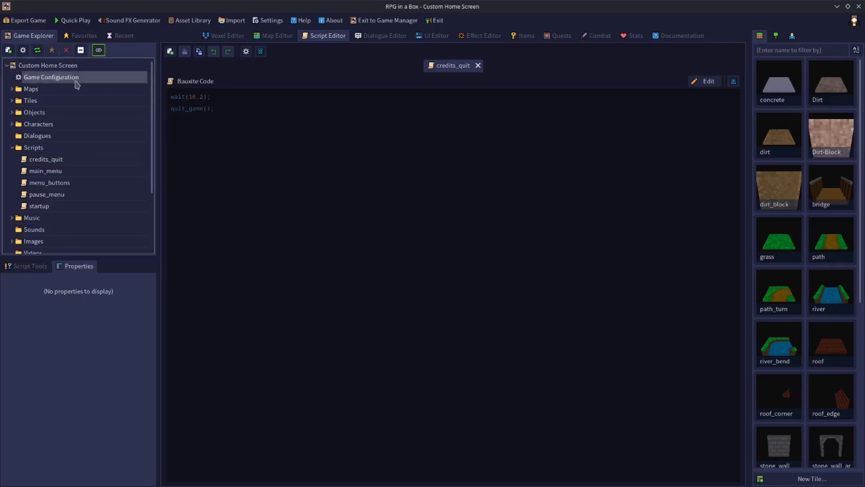
pyautogui.click(77, 88)
pyautogui.doubleClick(59, 78)
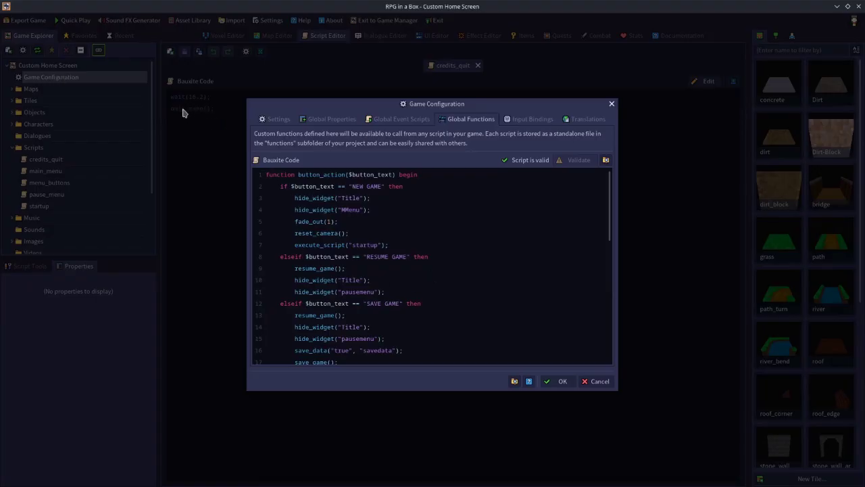
pyautogui.click(596, 382)
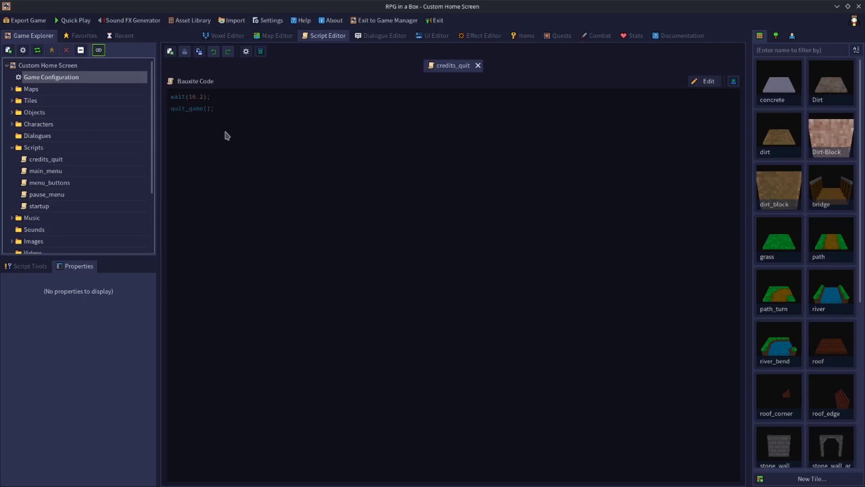
pyautogui.click(75, 22)
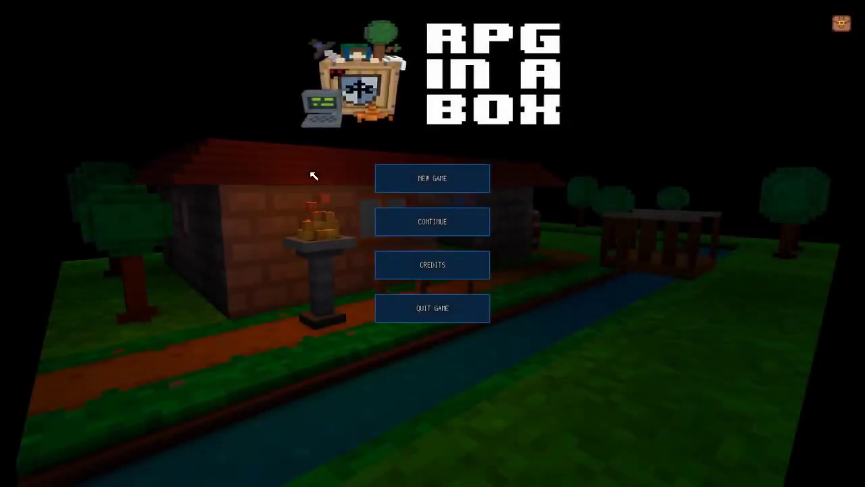
pyautogui.click(456, 271)
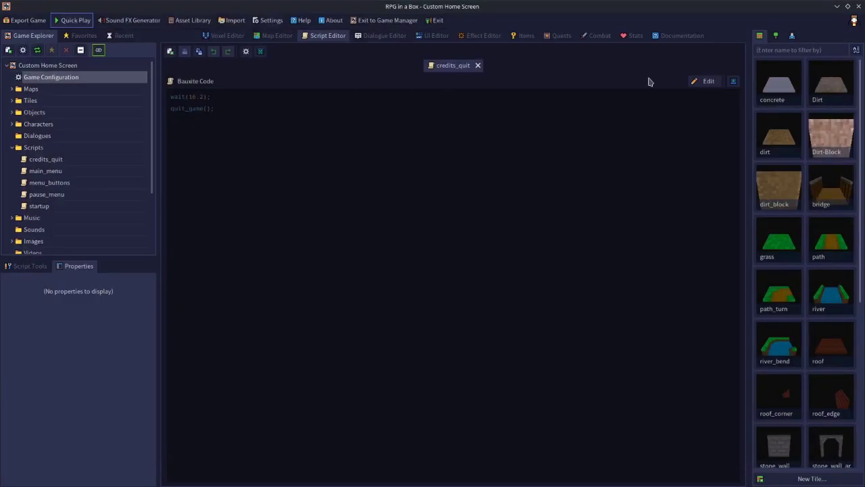
# - Change the credits_quit wait from 16.2 to 16.1 seconds and save the script
pyautogui.click(708, 81)
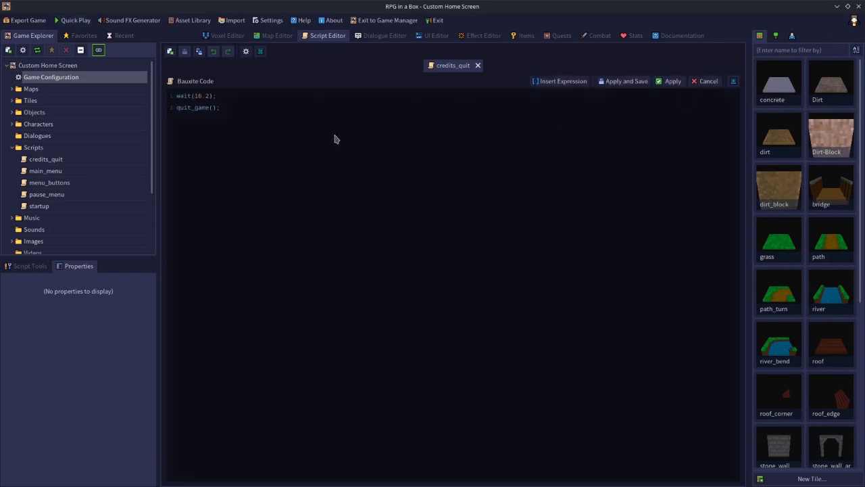
pyautogui.click(212, 100)
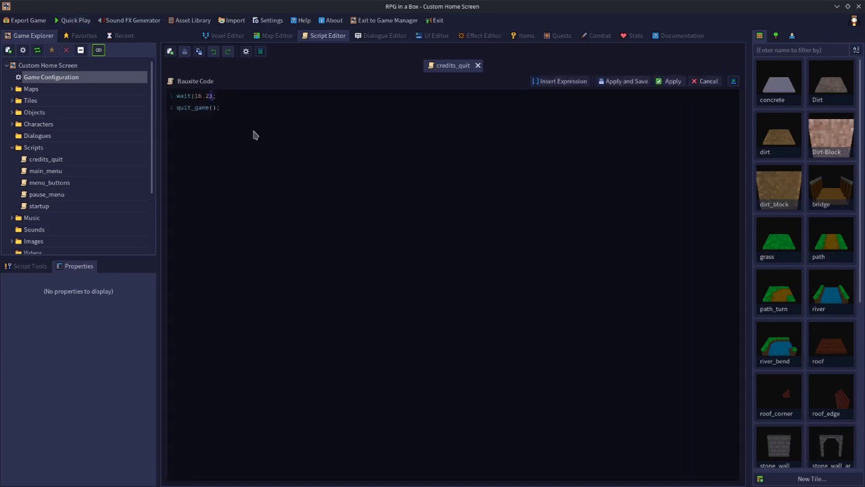
pyautogui.press('BackSpace')
pyautogui.write('1')
pyautogui.click(622, 81)
# - Test-play the game and watch the credits in the running game
pyautogui.click(86, 22)
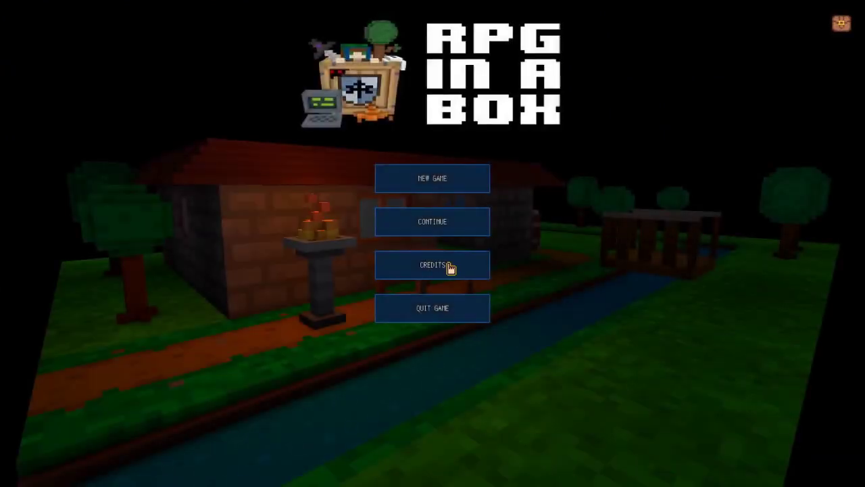
pyautogui.click(450, 266)
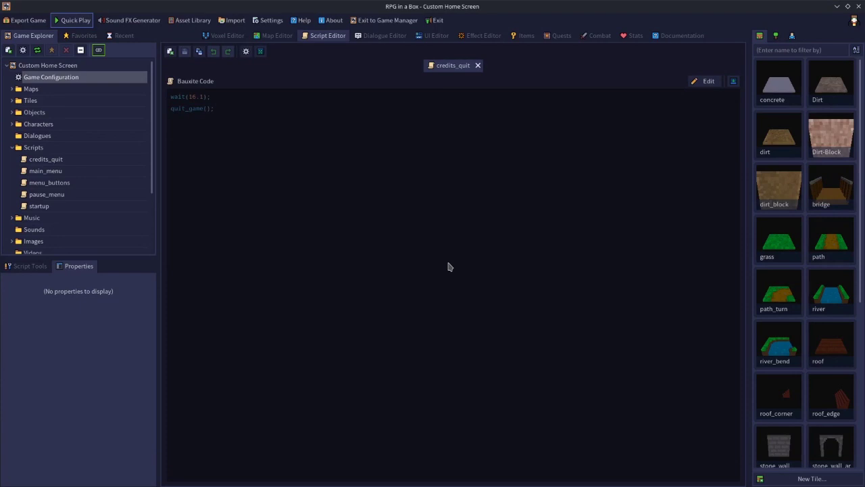
pyautogui.click(436, 36)
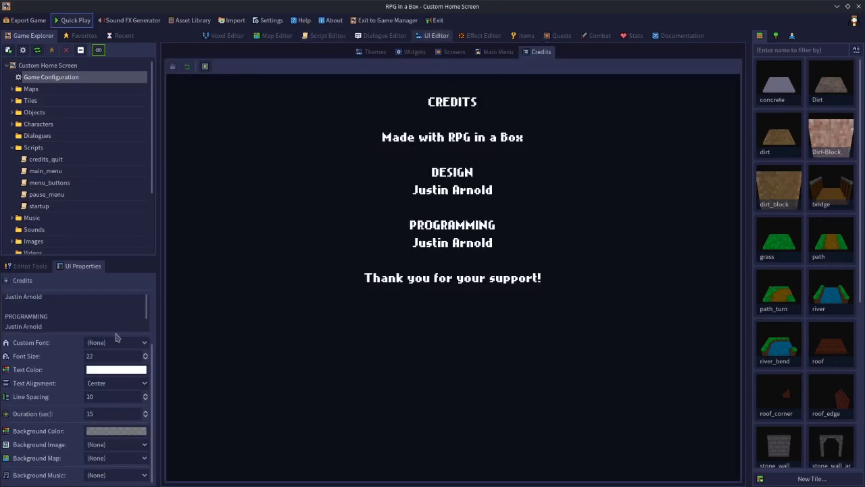
# - Change the Credits screen Duration (sec) to 31
pyautogui.click(94, 413)
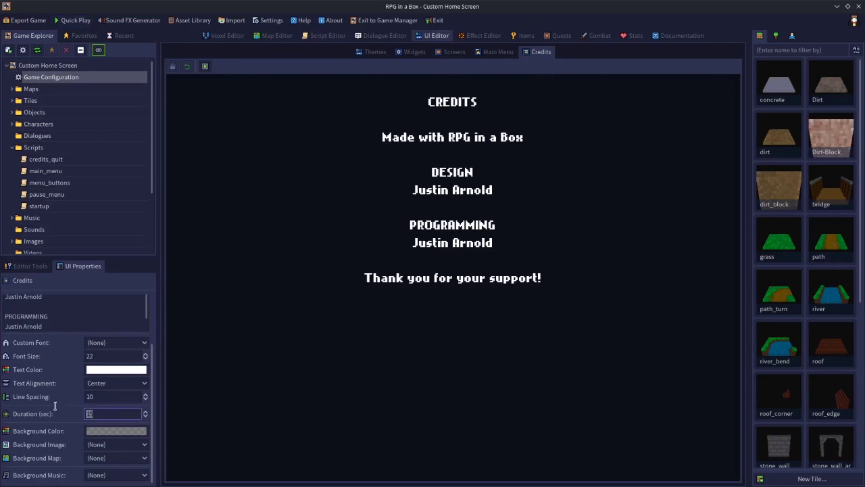
pyautogui.write('15')
pyautogui.press('BackSpace')
pyautogui.press('BackSpace')
pyautogui.write('31')
pyautogui.click(330, 37)
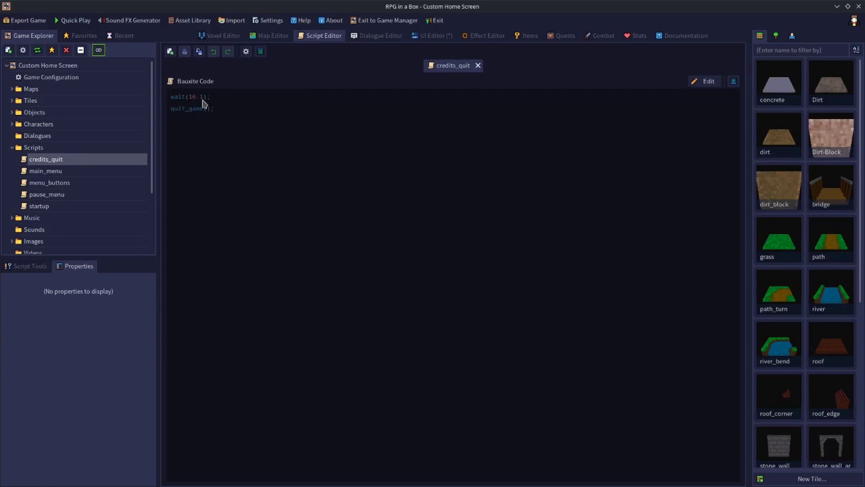
# - Save the Credits screen with its 31-second duration from the UI Editor
pyautogui.click(426, 38)
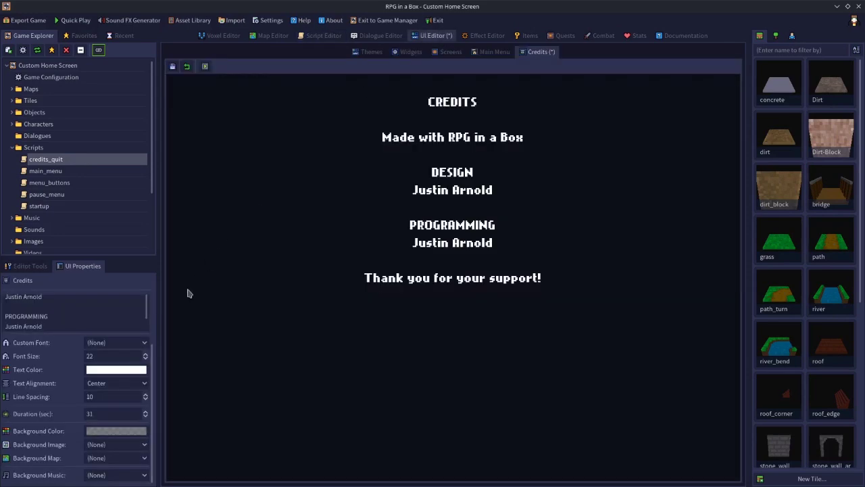
pyautogui.click(98, 415)
pyautogui.click(172, 66)
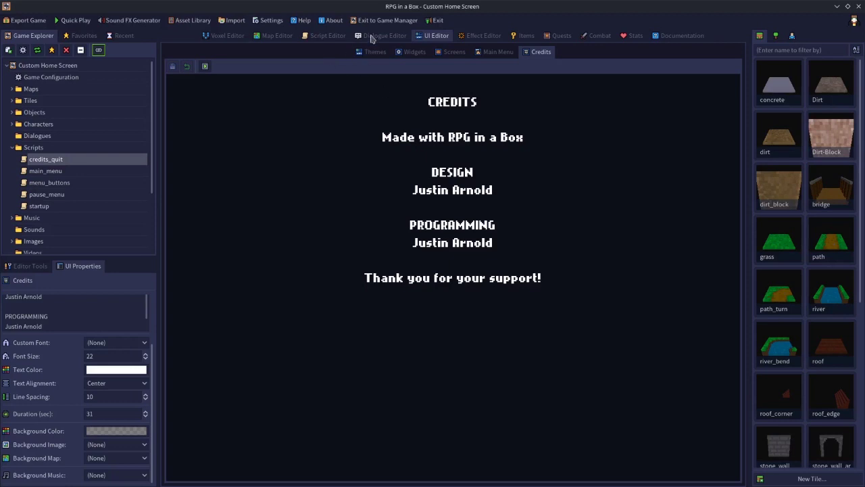
pyautogui.click(337, 37)
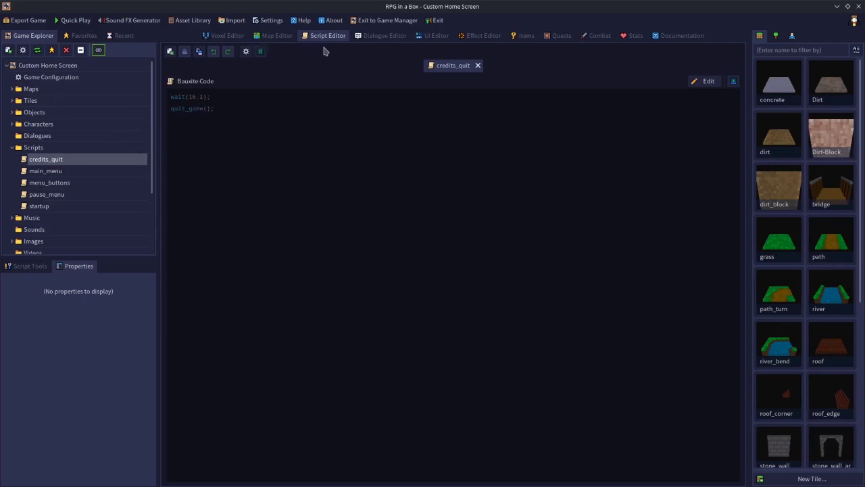
# - Open Map2 from Recent Maps in the Map Editor and review its layout and cameras
pyautogui.click(294, 38)
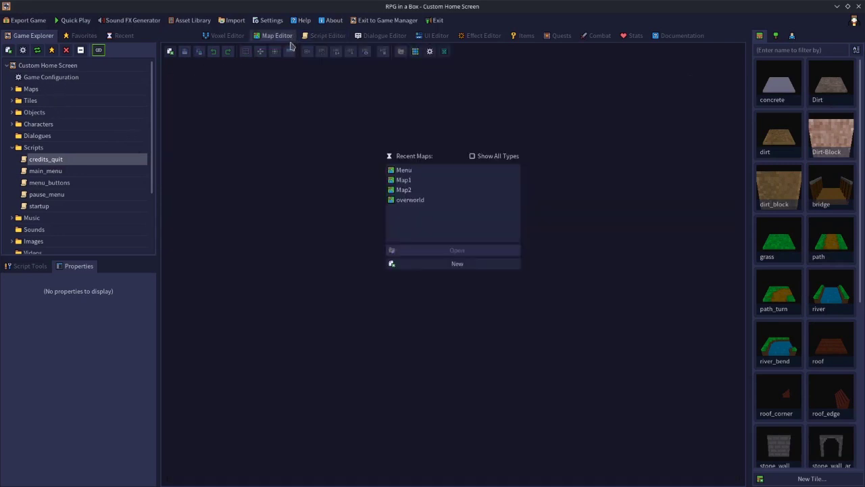
pyautogui.click(406, 199)
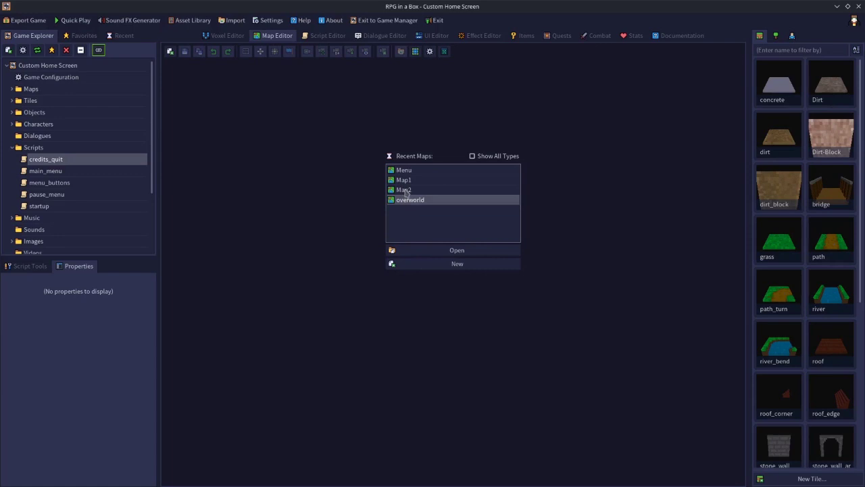
pyautogui.click(406, 190)
pyautogui.doubleClick(405, 191)
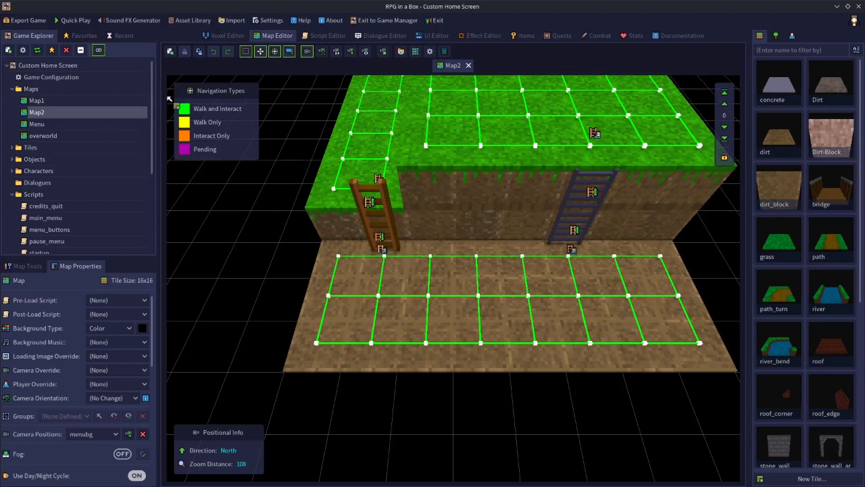
pyautogui.click(326, 36)
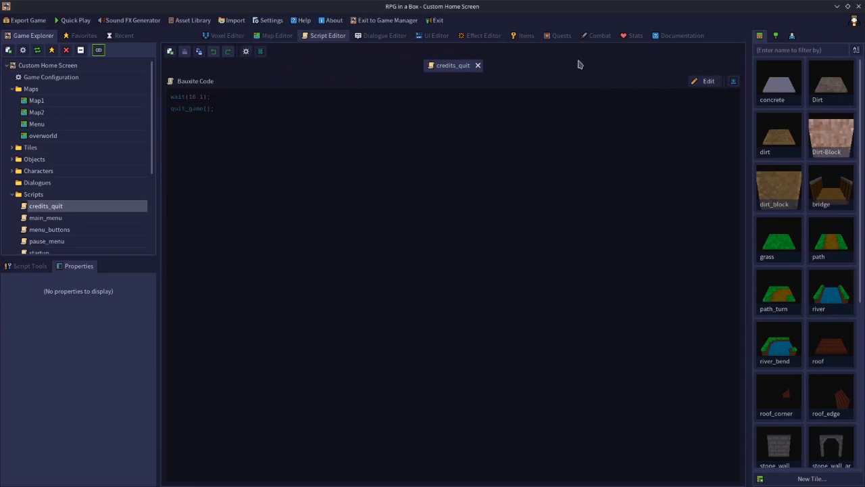
# - Close credits_quit and open the main_menu script for editing
pyautogui.click(478, 66)
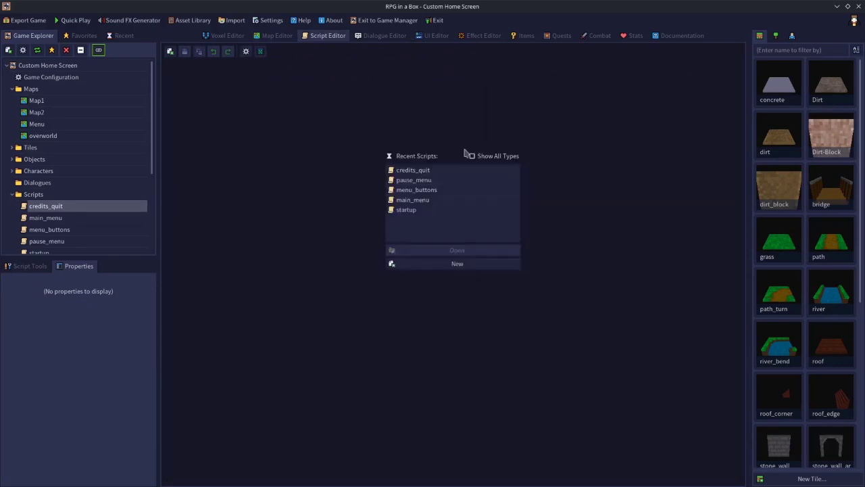
pyautogui.doubleClick(415, 200)
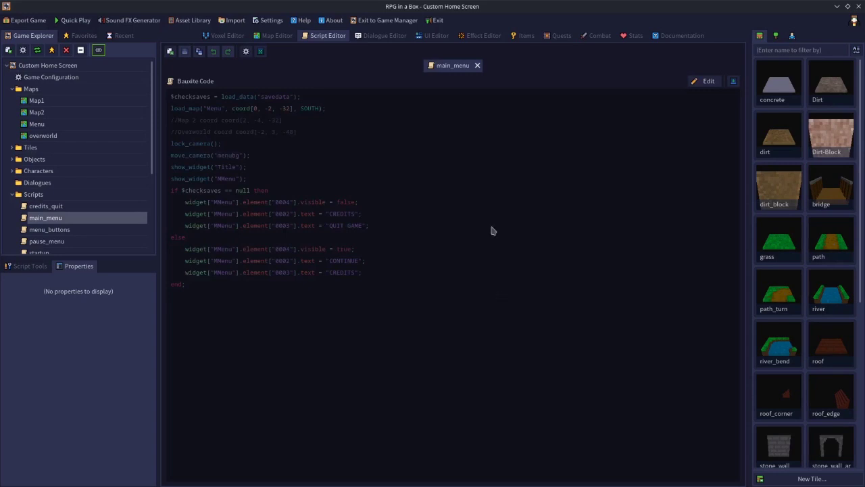
pyautogui.click(704, 81)
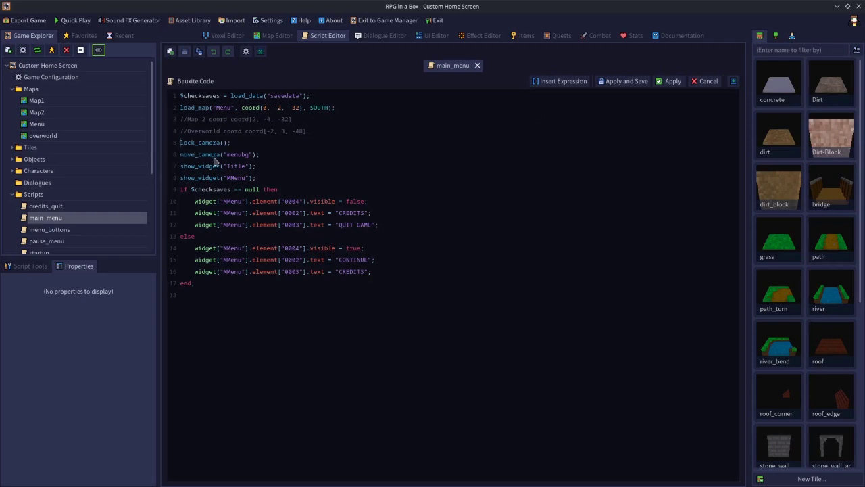
# - Insert blank lines near the top of main_menu and add $rndmap = random(1, 3);
pyautogui.press('Return')
pyautogui.press('Return')
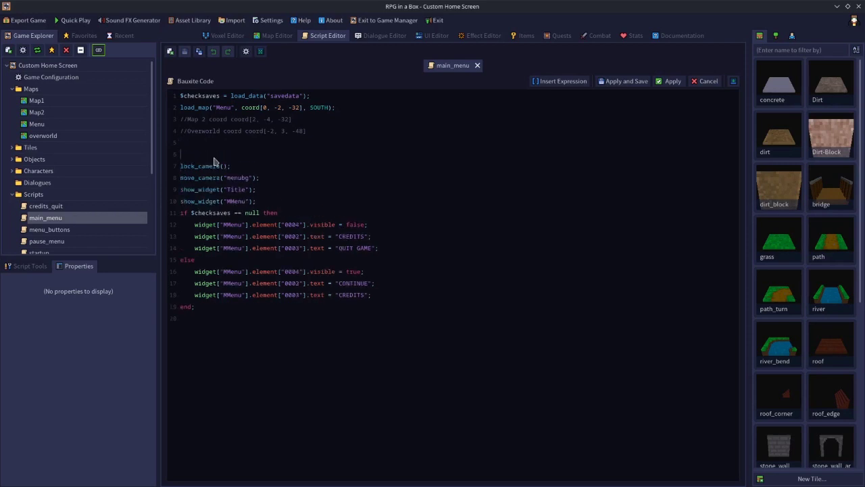
pyautogui.press('Up')
pyautogui.write('//V')
pyautogui.press('Up')
pyautogui.press('Return')
pyautogui.press('Return')
pyautogui.press('Return')
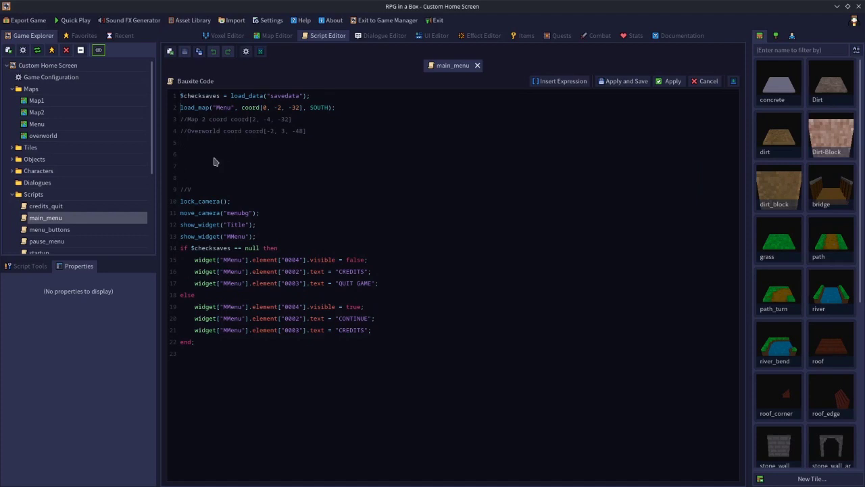
pyautogui.press('Up')
pyautogui.press('Up')
pyautogui.press('Up')
pyautogui.press('Up')
pyautogui.press('Up')
pyautogui.press('Up')
pyautogui.write('//')
pyautogui.press('BackSpace')
pyautogui.press('BackSpace')
pyautogui.press('Return')
pyautogui.press('Return')
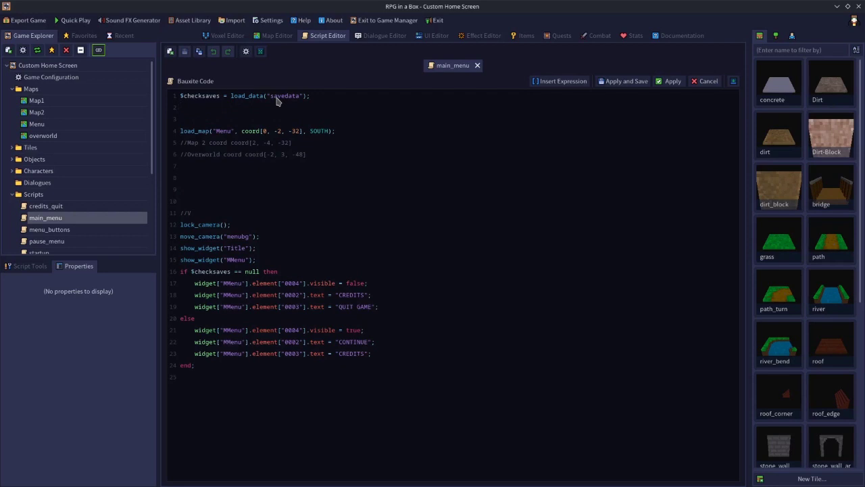
pyautogui.write('$rndmap = random()1, 3')
pyautogui.write(';')
# - Wrap the existing Menu load_map line in an if $rndmap == 1 then branch
pyautogui.press('Return')
pyautogui.write('if $rn')
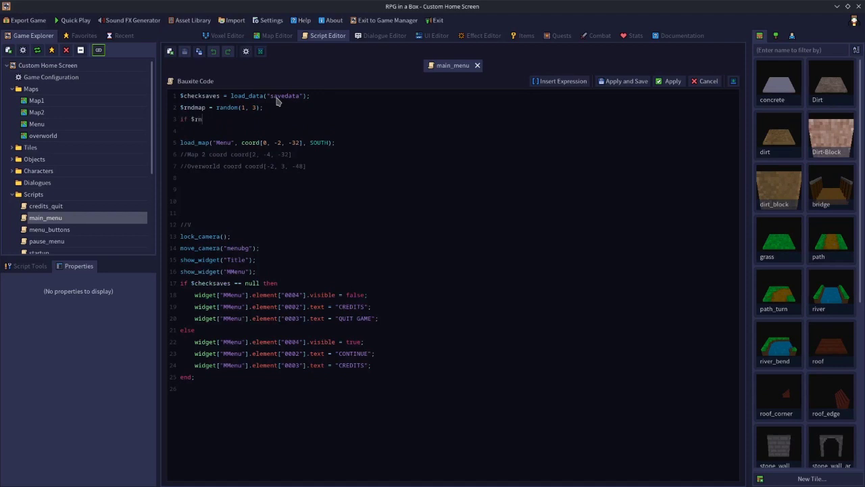
pyautogui.write('dmaop == 1 then')
pyautogui.moveTo(341, 143); pyautogui.dragTo(164, 144)
pyautogui.hotkey('ctrl', 'c')
pyautogui.press('BackSpace')
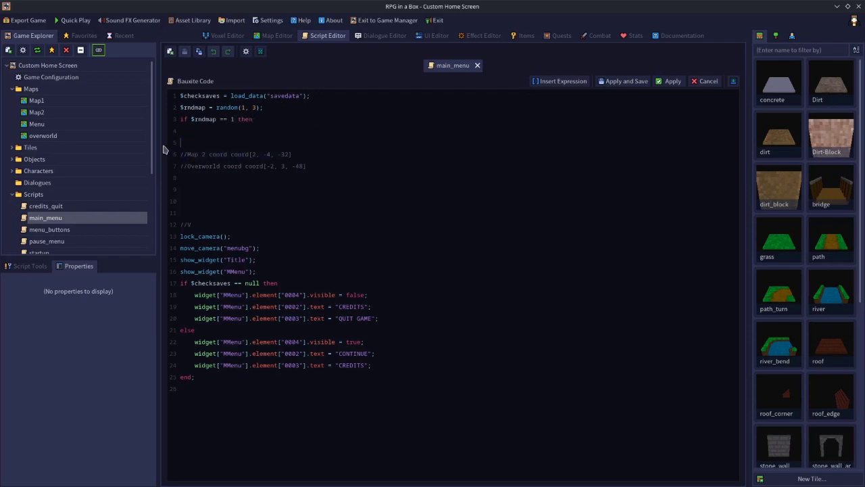
pyautogui.click(187, 133)
pyautogui.hotkey('ctrl', 'v')
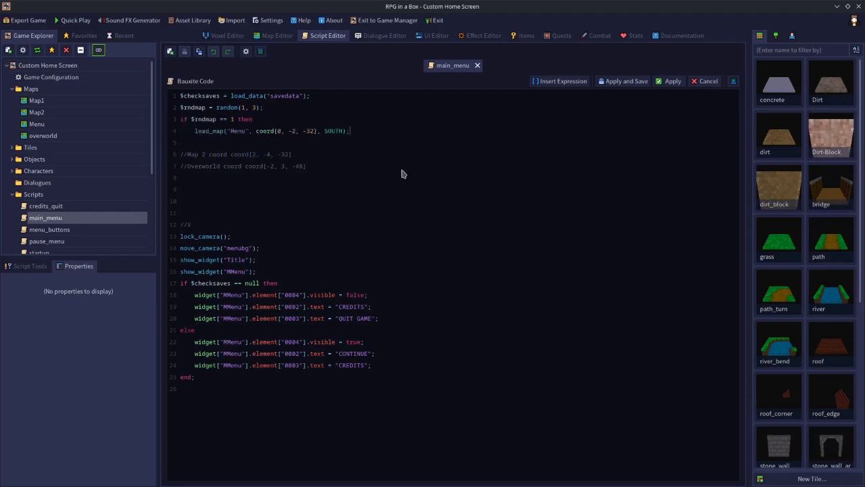
pyautogui.press('Return')
# - Add an elseif $rndmap == 2 branch holding a copy of the load_map line changed to Map2
pyautogui.write('e')
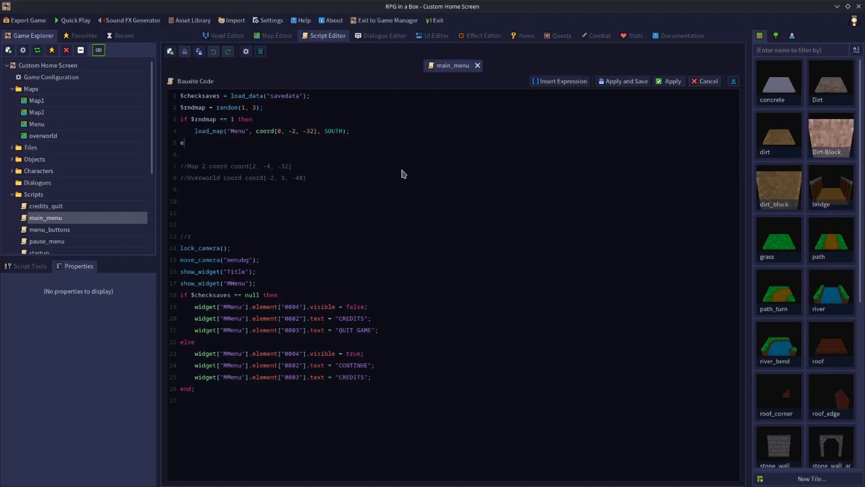
pyautogui.write('lseif $rndmap == 2 then')
pyautogui.press('Return')
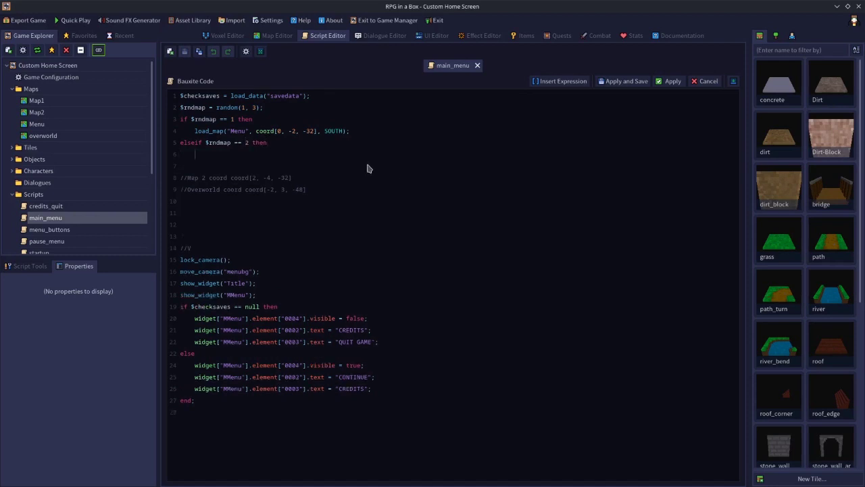
pyautogui.moveTo(349, 131); pyautogui.dragTo(196, 133)
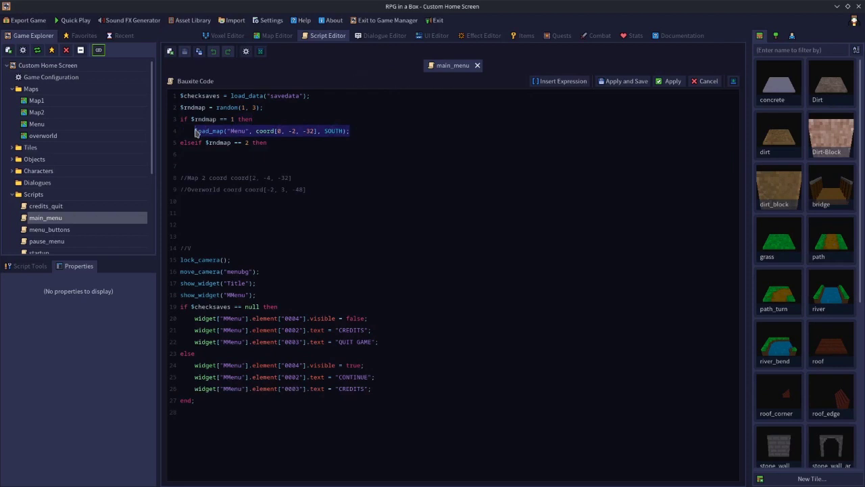
pyautogui.hotkey('ctrl', 'c')
pyautogui.click(196, 154)
pyautogui.hotkey('ctrl', 'v')
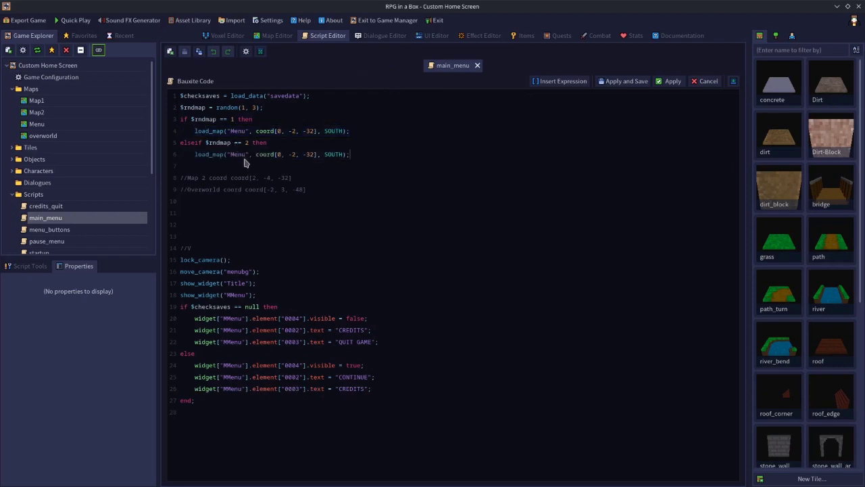
pyautogui.write('Map')
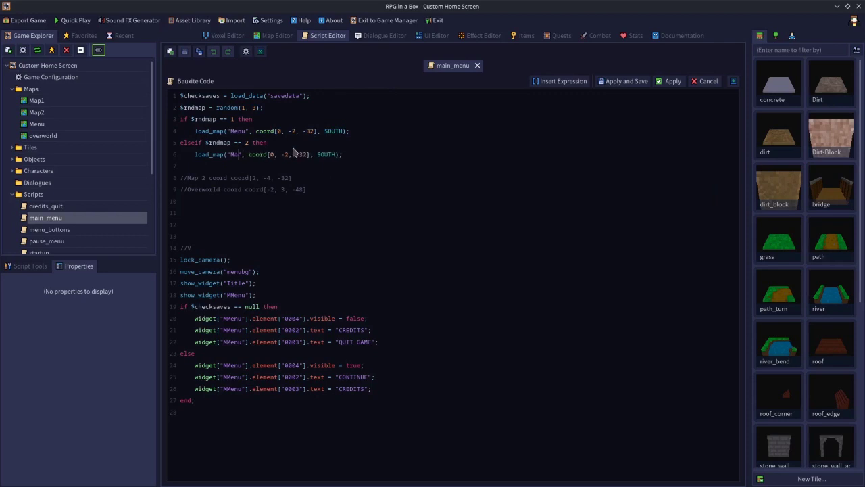
pyautogui.write('2')
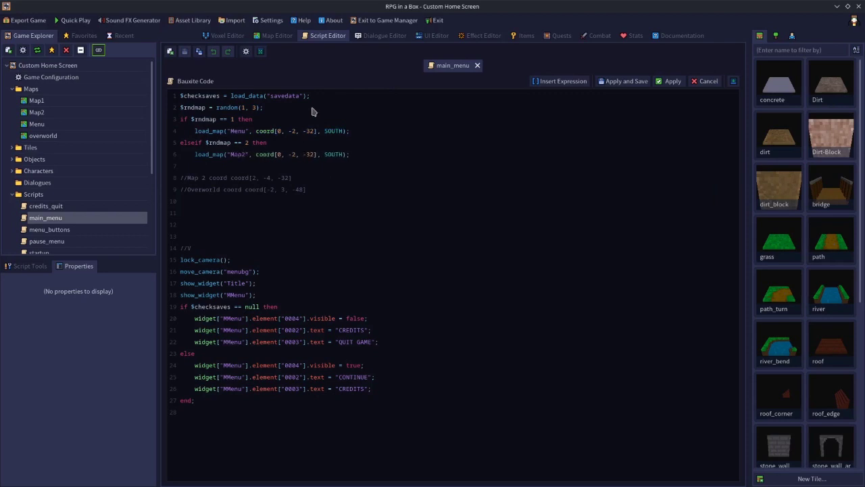
# - Move the Map 2 coord[2, -4, -32] from the comment into that call and begin an else branch
pyautogui.moveTo(292, 178); pyautogui.dragTo(232, 182)
pyautogui.hotkey('ctrl', 'x')
pyautogui.hotkey('shift', 'Left')
pyautogui.hotkey('shift', 'Left')
pyautogui.hotkey('shift', 'Left')
pyautogui.hotkey('shift', 'Left')
pyautogui.hotkey('shift', 'Left')
pyautogui.hotkey('shift', 'Left')
pyautogui.hotkey('shift', 'Left')
pyautogui.hotkey('shift', 'Left')
pyautogui.hotkey('shift', 'Left')
pyautogui.hotkey('shift', 'Left')
pyautogui.hotkey('shift', 'Left')
pyautogui.hotkey('shift', 'Left')
pyautogui.hotkey('shift', 'Left')
pyautogui.hotkey('shift', 'Left')
pyautogui.hotkey('shift', 'Left')
pyautogui.hotkey('shift', 'Left')
pyautogui.hotkey('shift', 'Left')
pyautogui.hotkey('shift', 'Left')
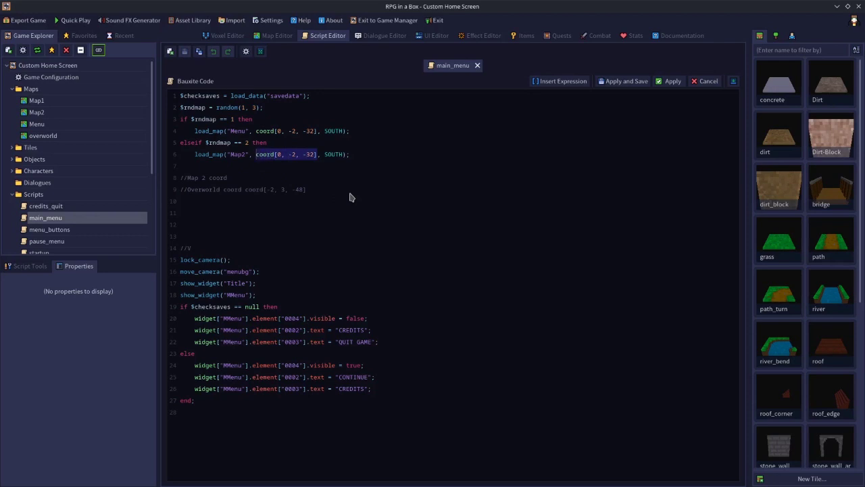
pyautogui.hotkey('ctrl', 'v')
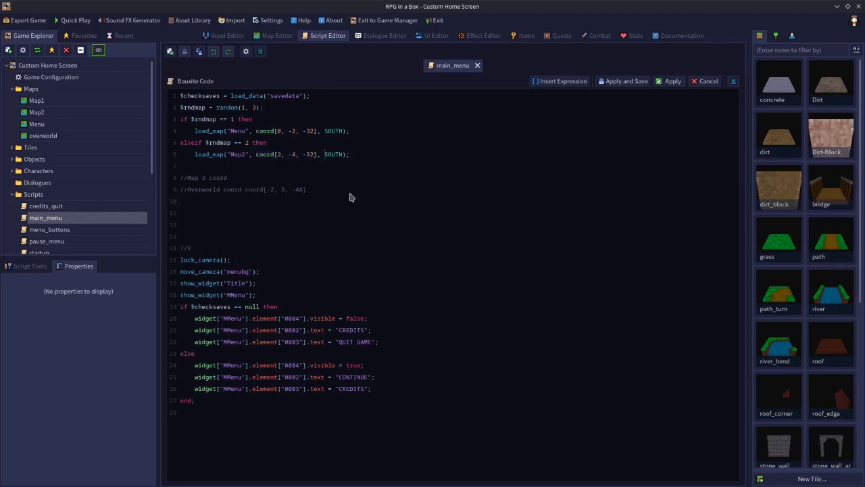
pyautogui.press('Return')
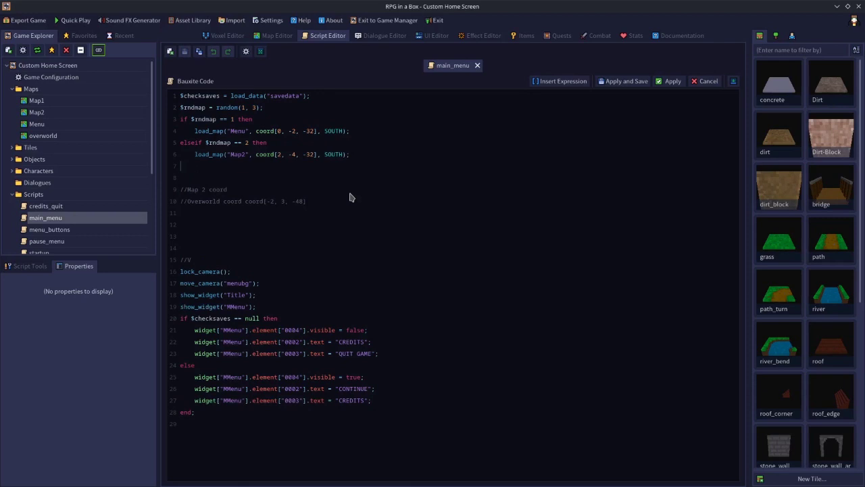
pyautogui.write('else')
pyautogui.press('Return')
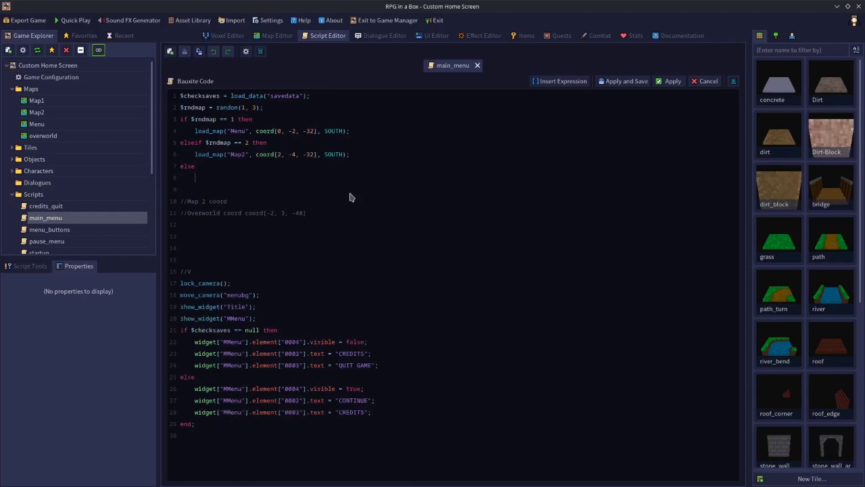
# - Write load_map("overworld", coord[-2, 3, -48], SOUTH); under else and close the block with end;
pyautogui.write('load_map("overworld",')
pyautogui.moveTo(318, 214); pyautogui.dragTo(247, 217)
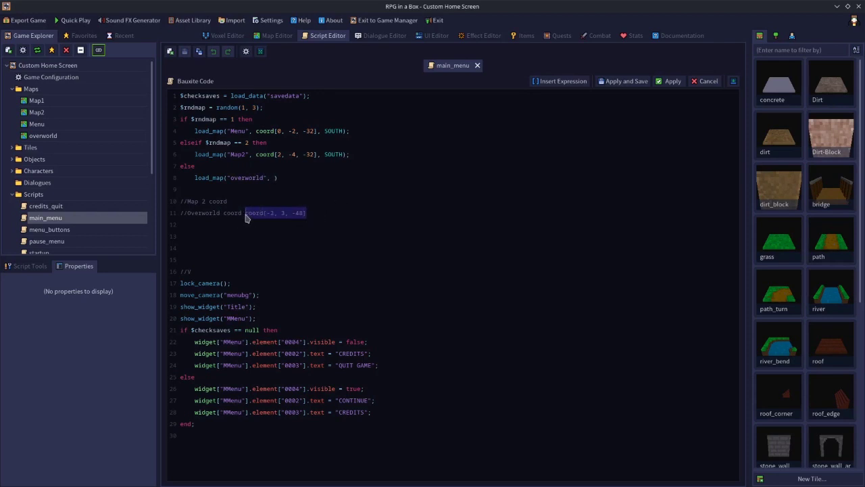
pyautogui.hotkey('ctrl', 'x')
pyautogui.click(271, 178)
pyautogui.hotkey('ctrl', 'v')
pyautogui.write(', SOUTH')
pyautogui.press('Delete')
pyautogui.press('End')
pyautogui.write(';')
pyautogui.press('Return')
pyautogui.write('end;')
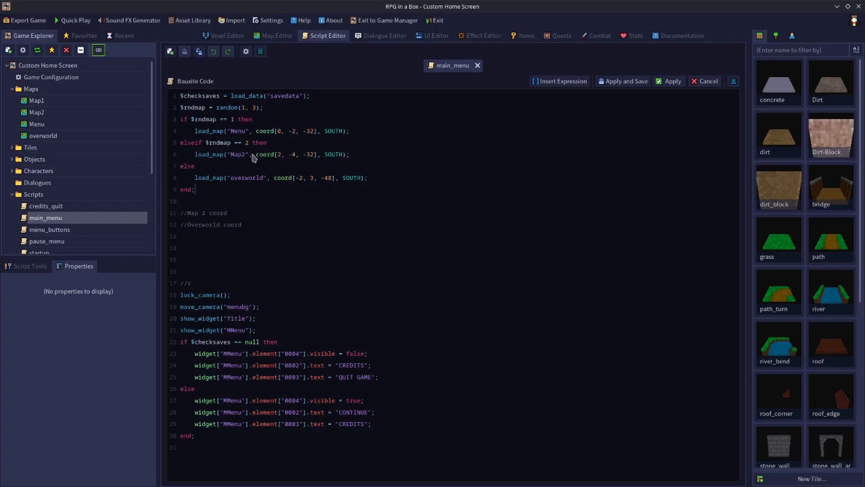
# - Select the leftover coordinate comment lines below the if block
pyautogui.moveTo(202, 285); pyautogui.dragTo(155, 218)
pyautogui.click(201, 259)
pyautogui.moveTo(257, 247); pyautogui.dragTo(181, 201)
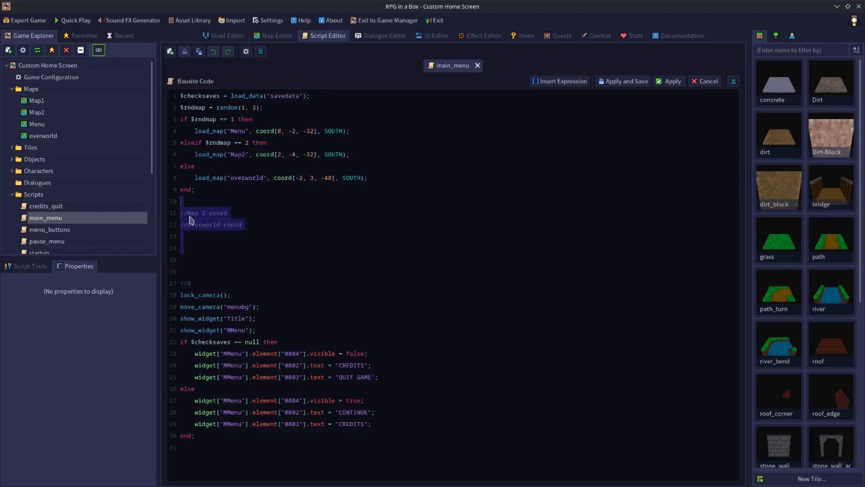
# - Delete the //Map 2 coord, //Overworld coord and //V comments and blank lines, then save main_menu
pyautogui.press('Delete')
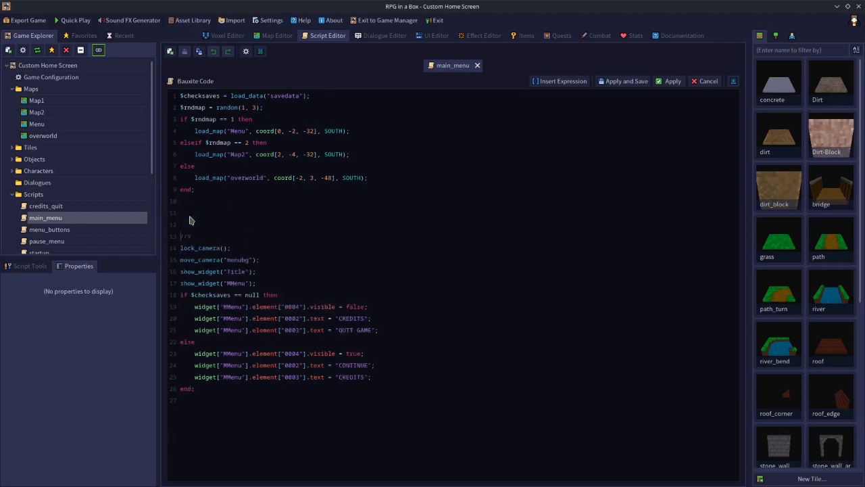
pyautogui.press('BackSpace')
pyautogui.press('BackSpace')
pyautogui.press('BackSpace')
pyautogui.press('BackSpace')
pyautogui.press('BackSpace')
pyautogui.press('BackSpace')
pyautogui.press('BackSpace')
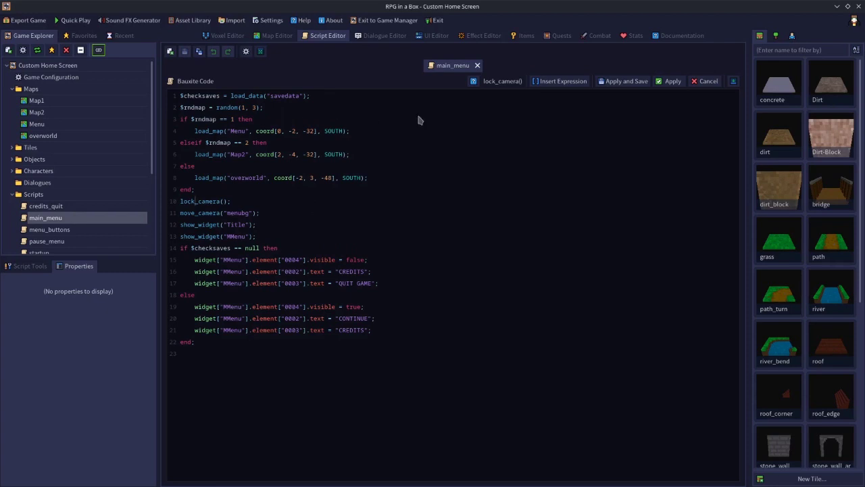
pyautogui.click(620, 85)
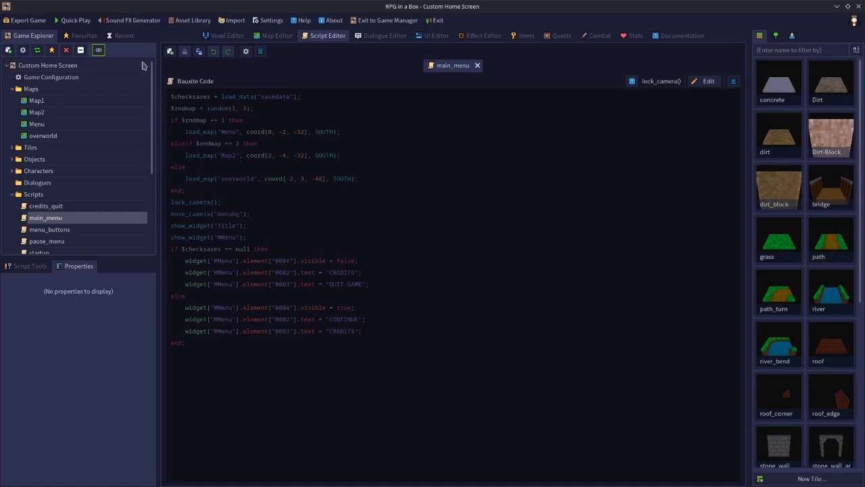
# - Quick Play the game, continue the save, quit to the menu, quit the game, and close main_menu
pyautogui.click(77, 22)
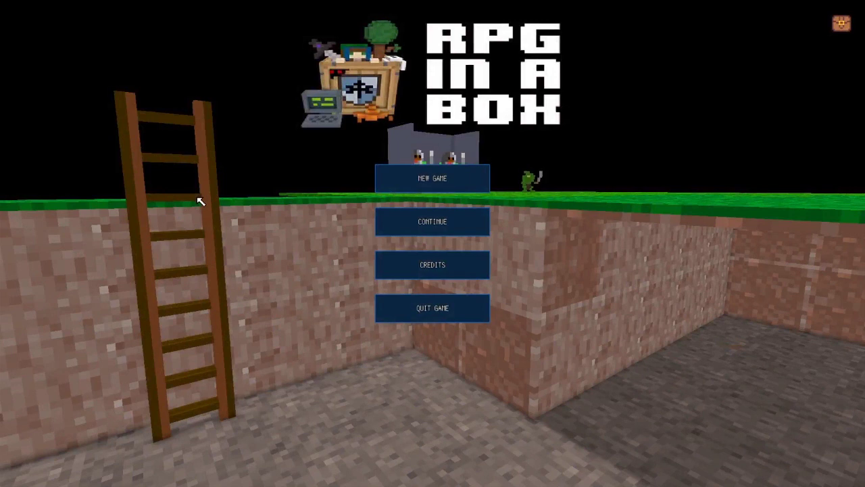
pyautogui.click(428, 223)
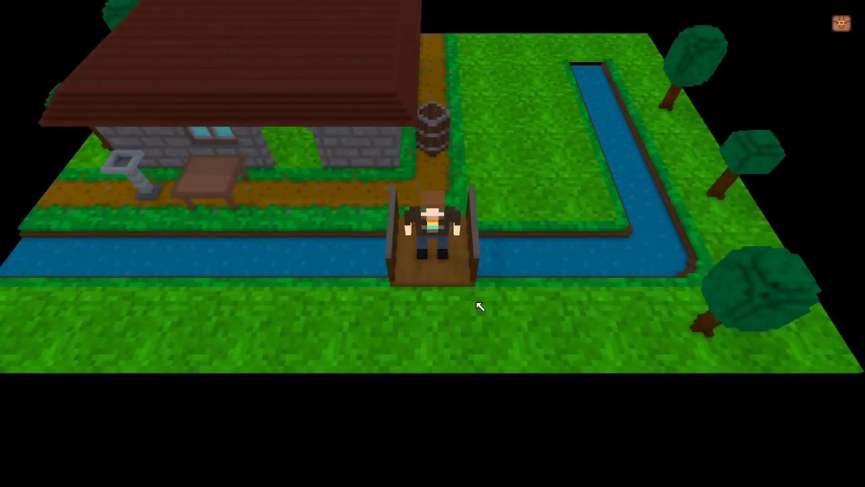
pyautogui.press('Escape')
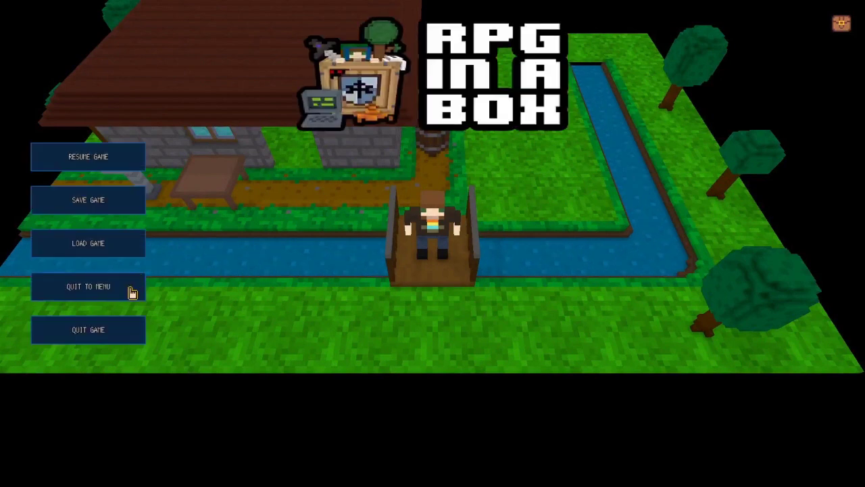
pyautogui.click(88, 287)
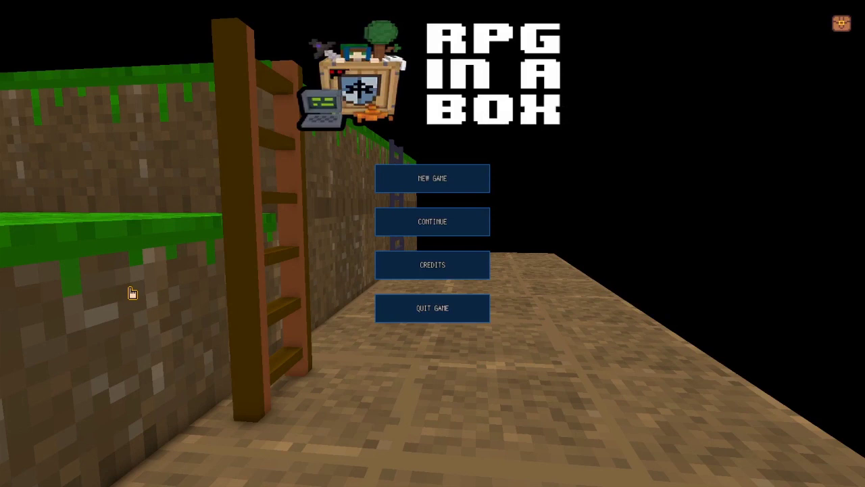
pyautogui.press('Escape')
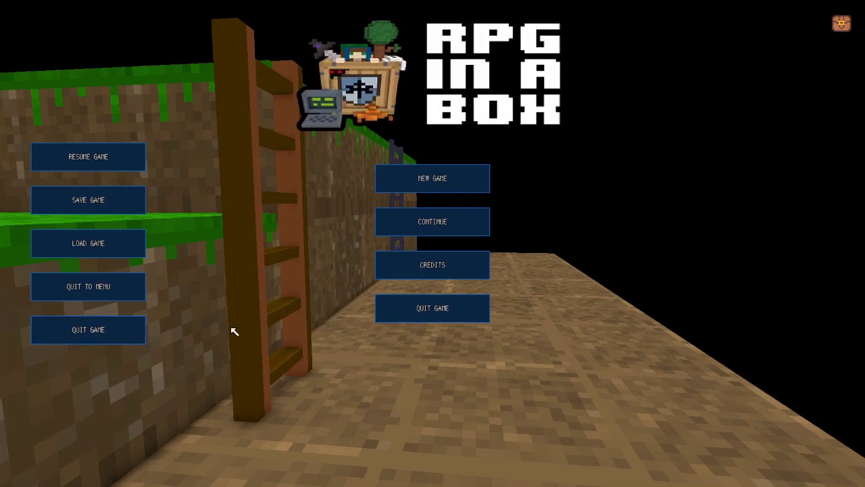
pyautogui.click(87, 337)
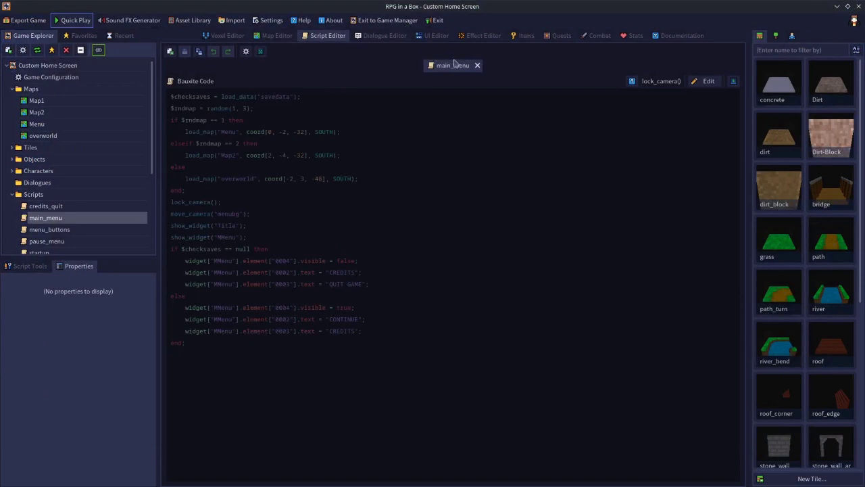
pyautogui.click(477, 66)
# - Open pause_menu for editing and extend line 1's condition with or-clauses for Map2 and overworld
pyautogui.doubleClick(414, 190)
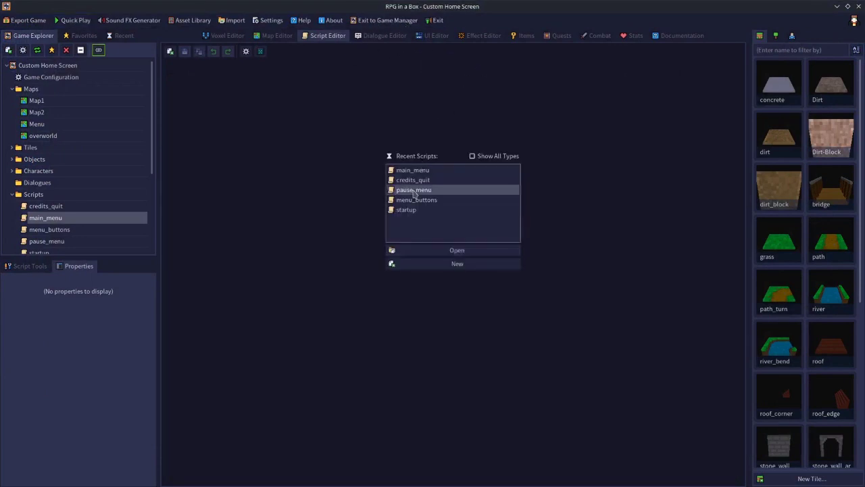
pyautogui.click(707, 81)
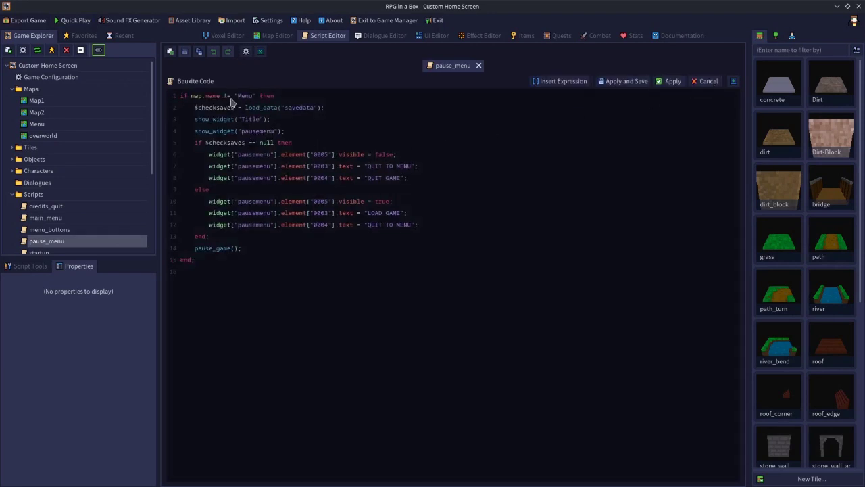
pyautogui.click(257, 98)
pyautogui.write('or')
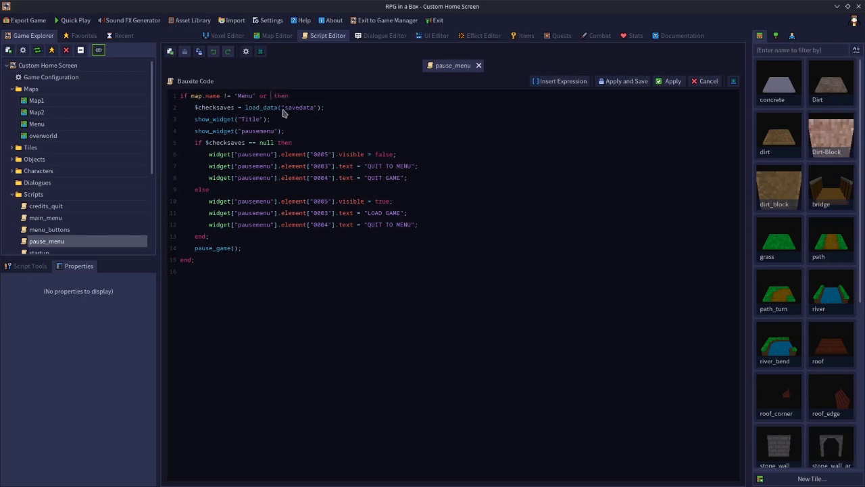
pyautogui.write(' map.name != "')
pyautogui.write('Map2')
pyautogui.write(' or map.name != ""')
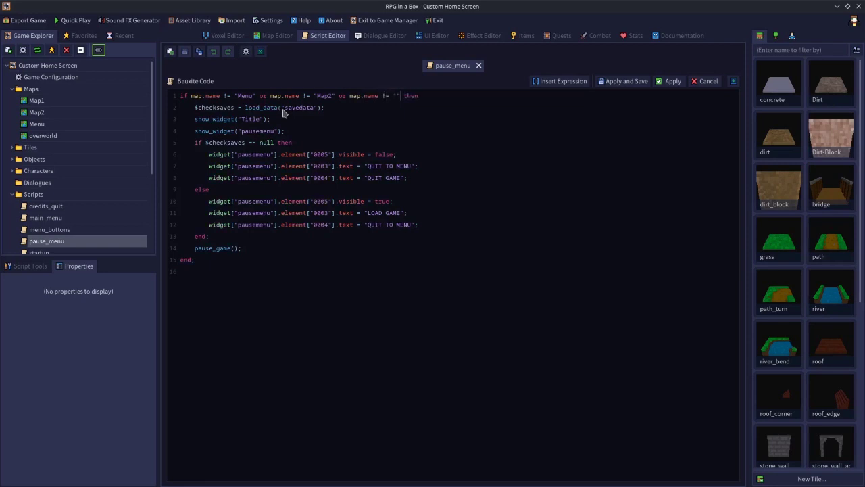
pyautogui.write('overworld");')
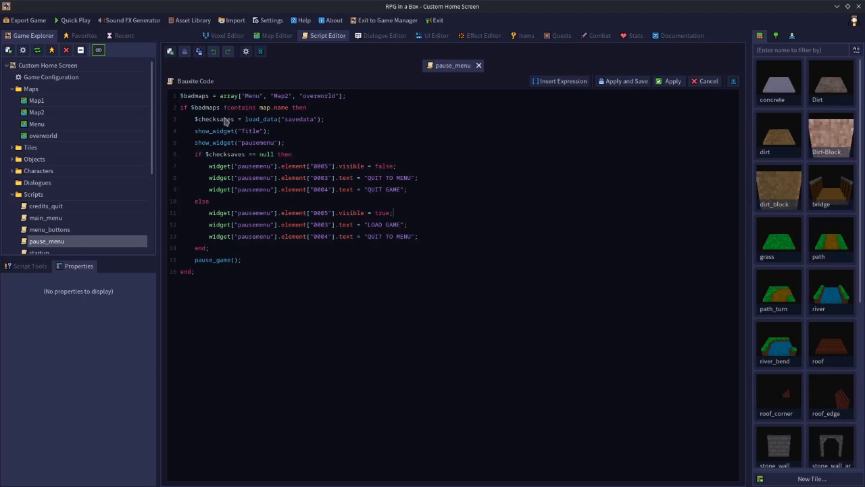
# - Erase the half-written map.name condition line and discard the unsaved pause_menu edits
pyautogui.click(362, 100)
pyautogui.press('Return')
pyautogui.write('if m')
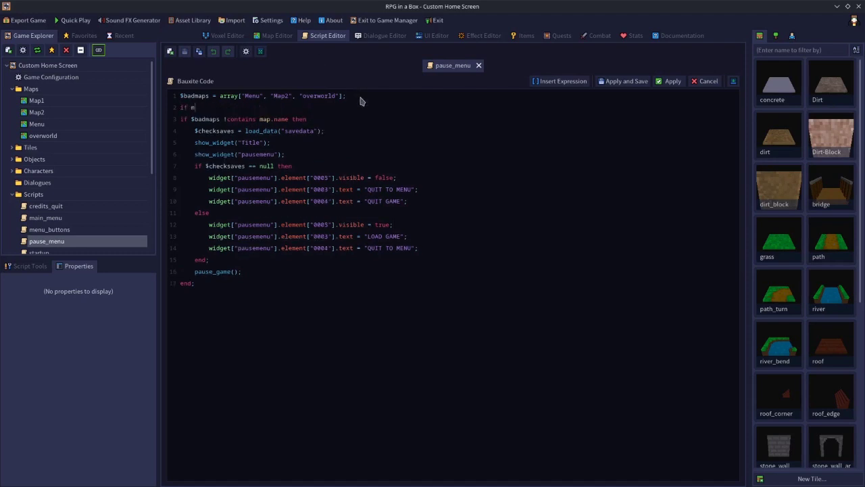
pyautogui.write('ap.name != "" or map.name')
pyautogui.hotkey('shift', 'Home')
pyautogui.press('BackSpace')
pyautogui.press('BackSpace')
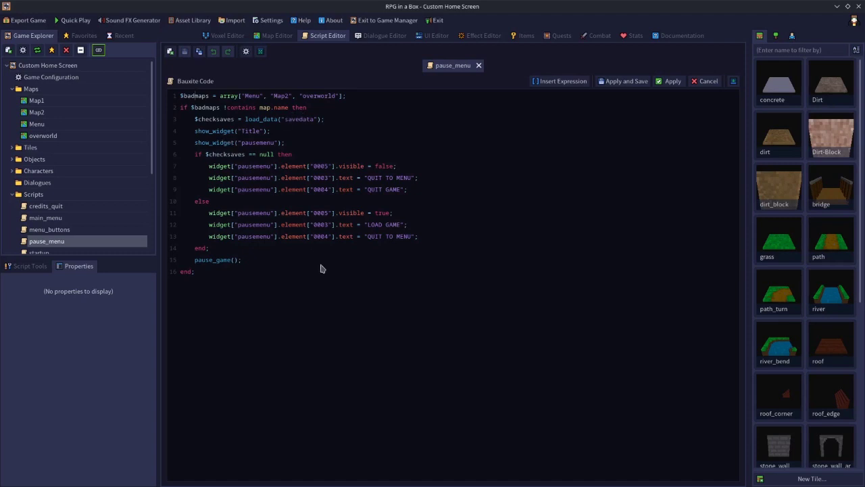
pyautogui.press('Escape')
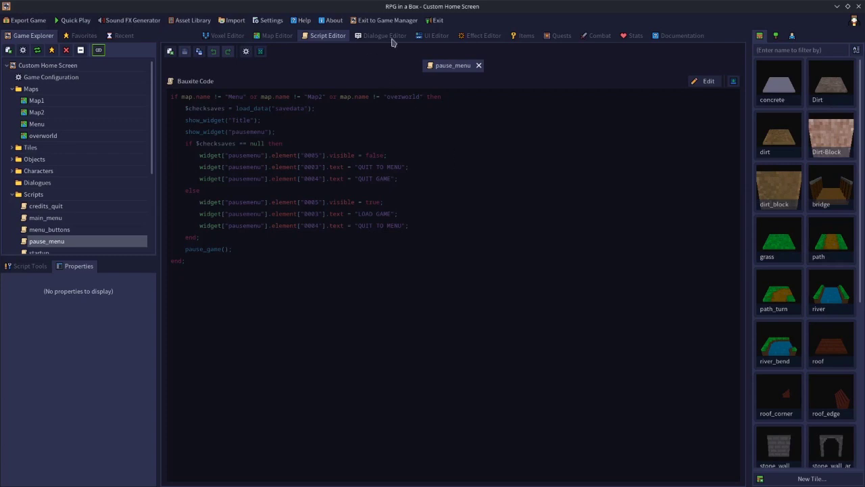
# - View Map2 in the Map Editor, then reopen pause_menu from the Scripts folder
pyautogui.click(277, 35)
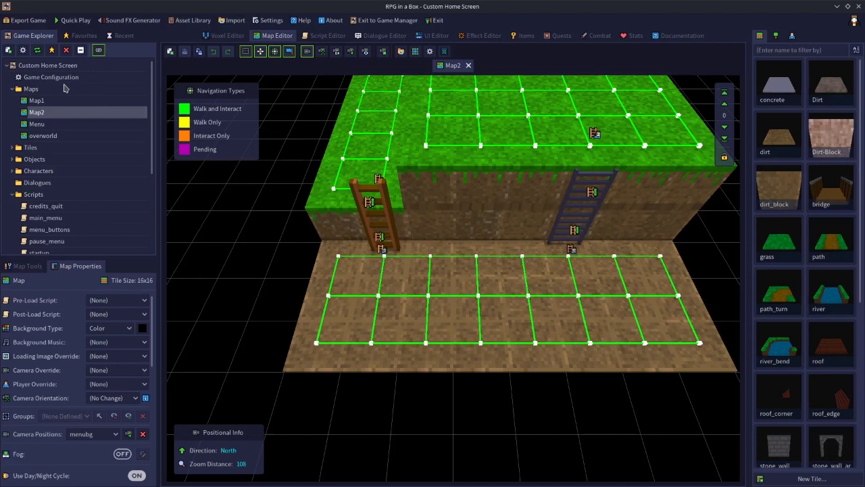
pyautogui.doubleClick(46, 240)
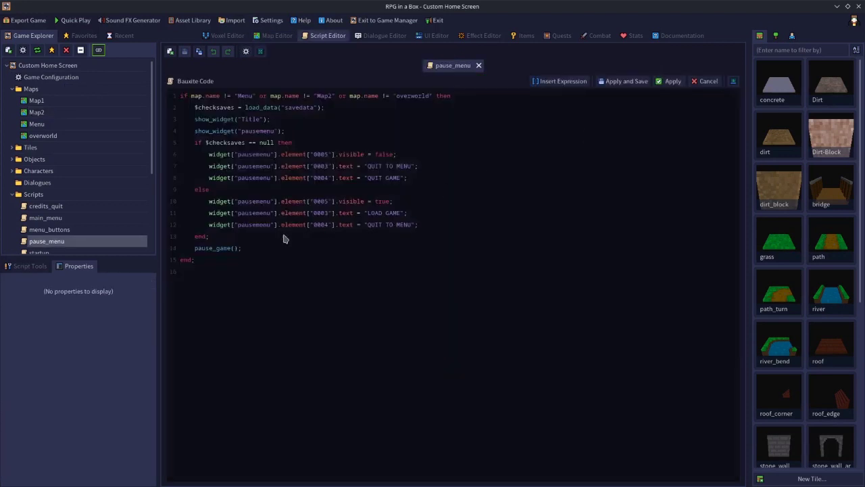
# - Add save_data("overworld", "game_progress"); at the end of pause_menu, save, and close it
pyautogui.write('save')
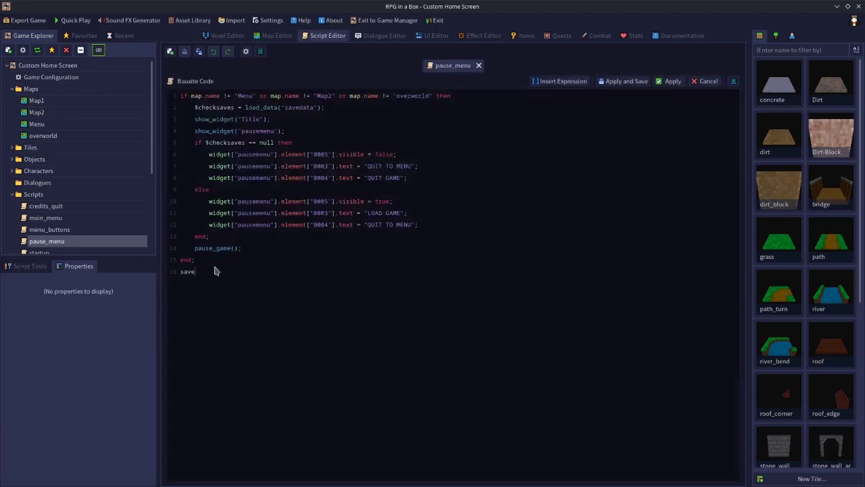
pyautogui.write('_data()')
pyautogui.write('""')
pyautogui.write('overworld"')
pyautogui.write(', "')
pyautogui.write('game_progre')
pyautogui.write('ss");')
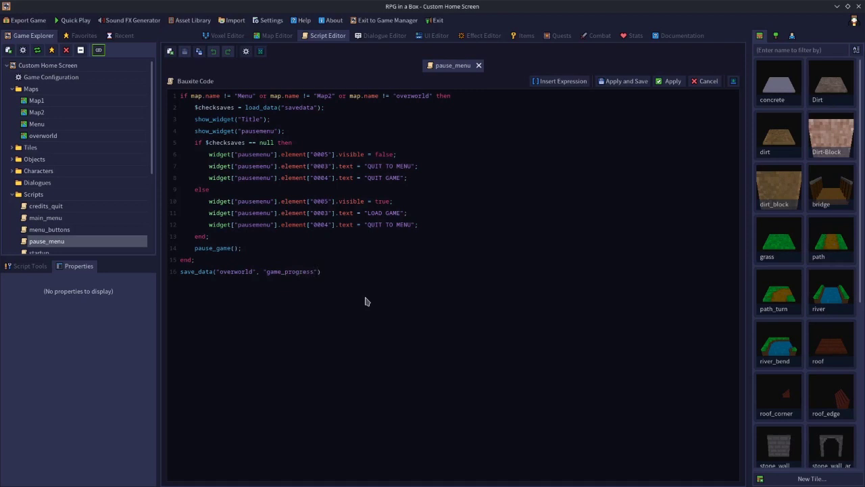
pyautogui.click(618, 84)
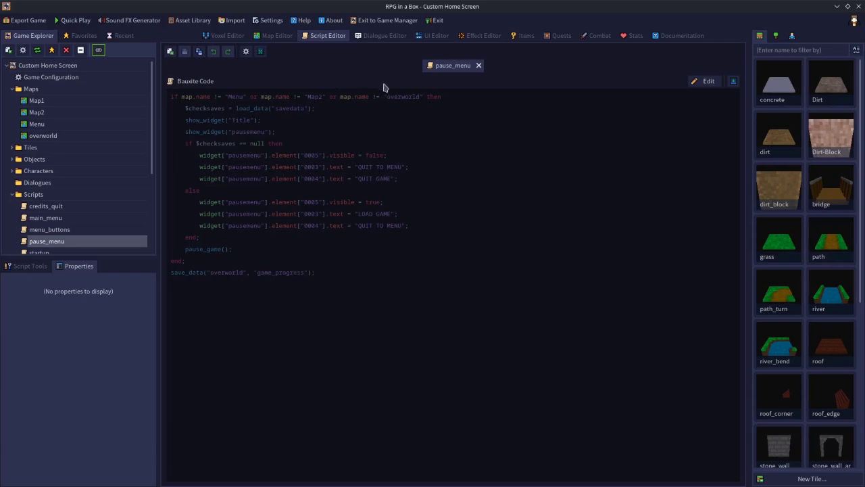
pyautogui.click(478, 65)
# - Insert $check_prog = load_data("progression_"); as line 2 of main_menu and save it
pyautogui.doubleClick(422, 182)
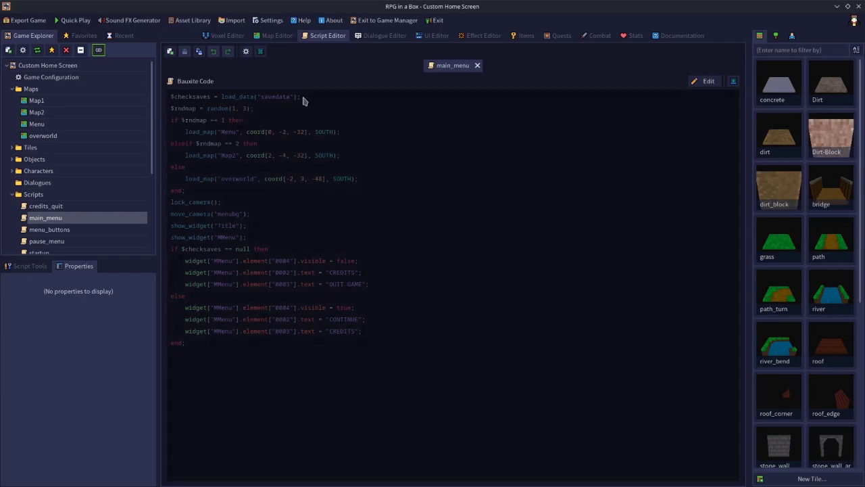
pyautogui.click(705, 81)
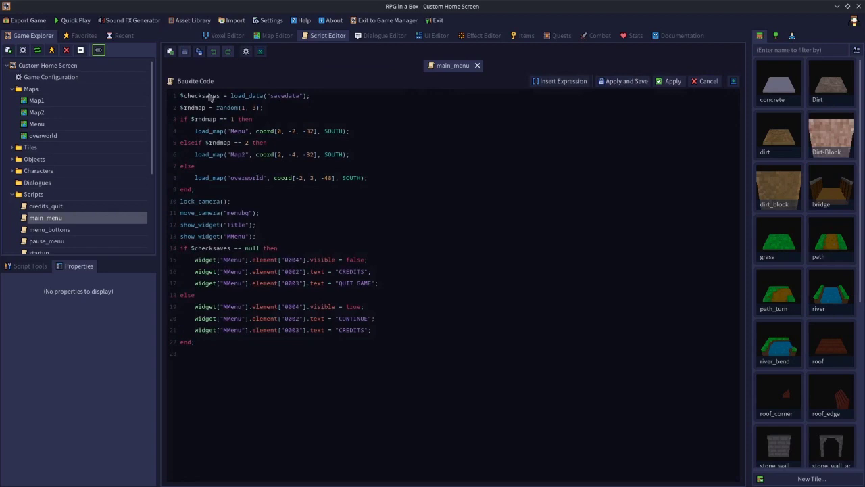
pyautogui.press('Return')
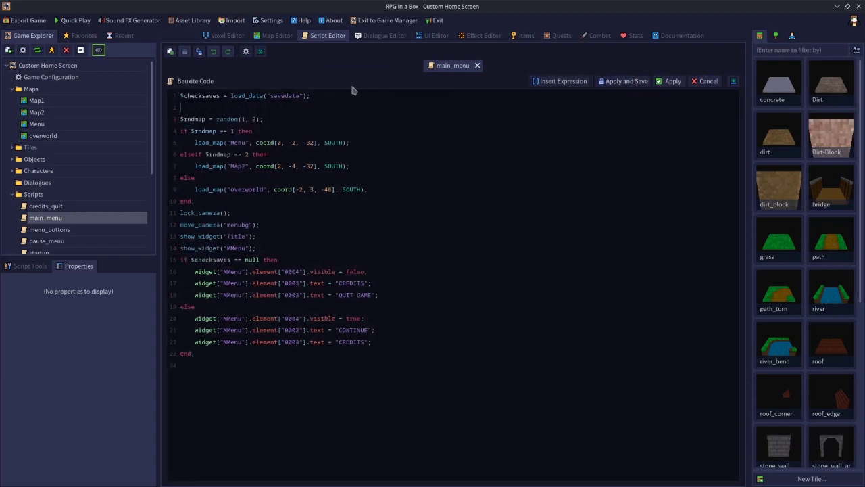
pyautogui.write('$')
pyautogui.write('check_')
pyautogui.write('prog')
pyautogui.write(' = load_da')
pyautogui.write('ta("')
pyautogui.write('"')
pyautogui.write('progress')
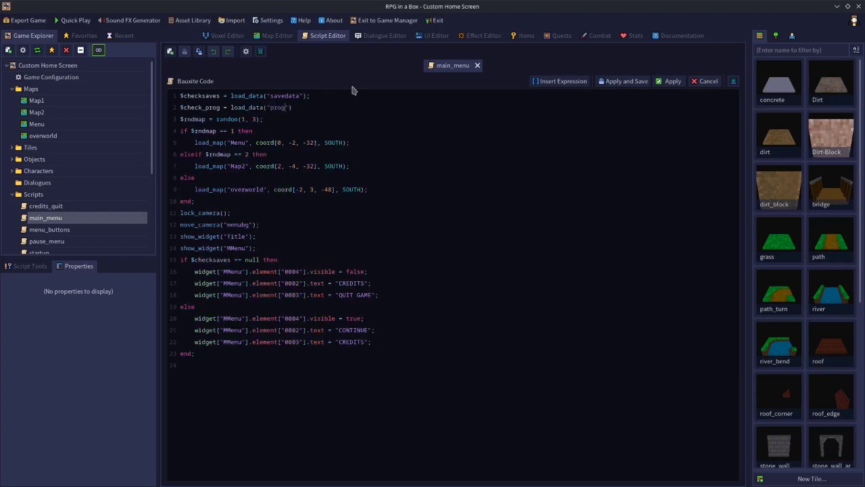
pyautogui.write('ion_')
pyautogui.click(620, 81)
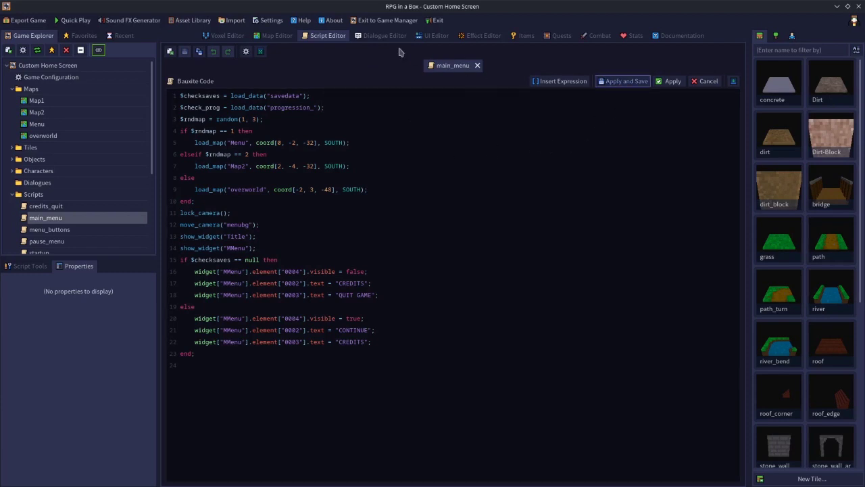
# - Switch between the credits and script tabs, closing and reopening scripts until main_menu is open
pyautogui.click(438, 38)
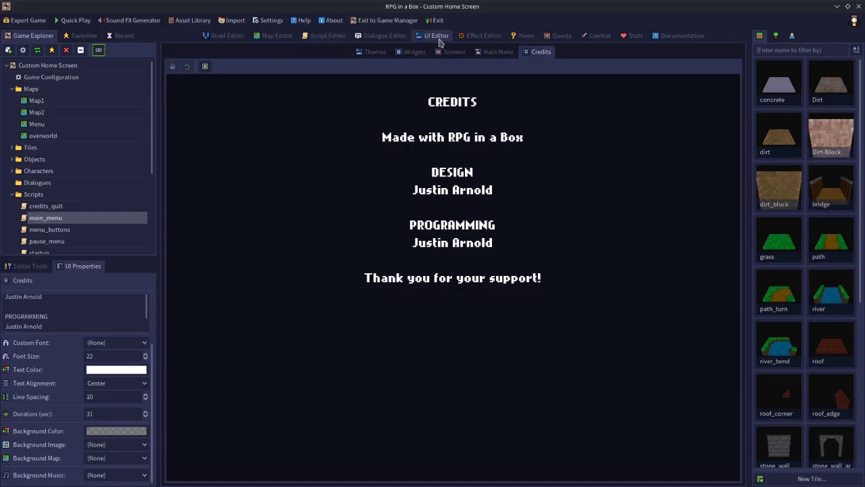
pyautogui.click(336, 38)
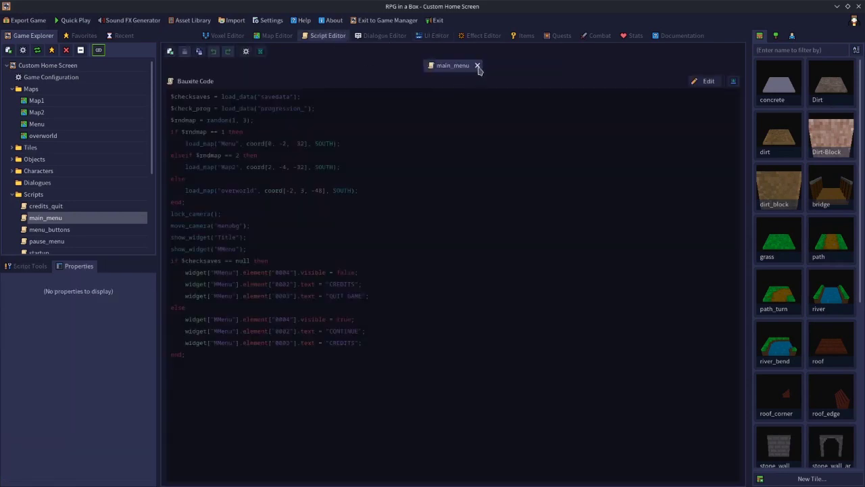
pyautogui.click(477, 65)
pyautogui.doubleClick(415, 183)
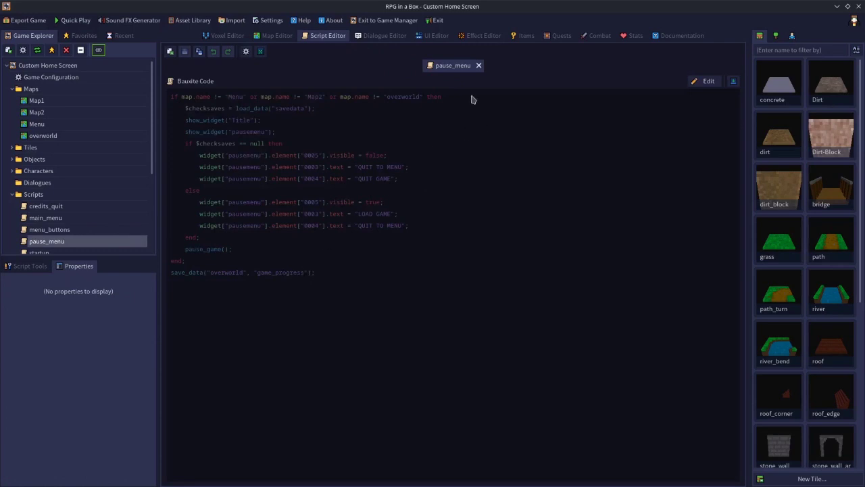
pyautogui.click(479, 66)
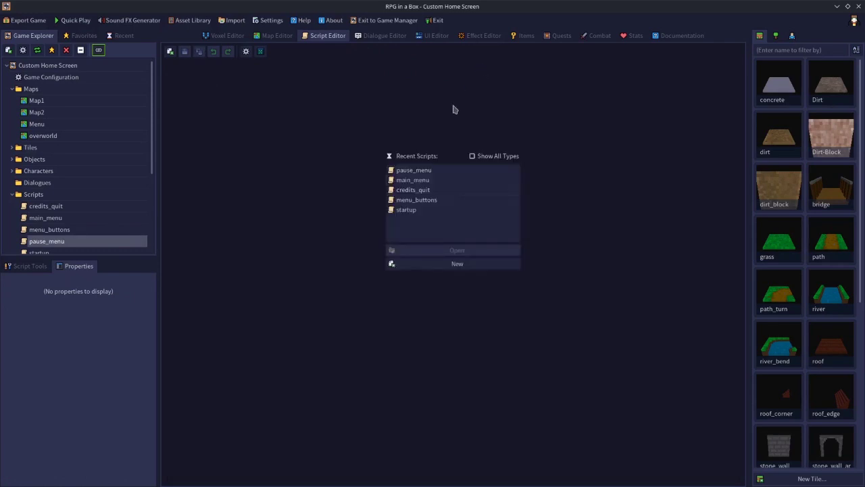
pyautogui.doubleClick(423, 180)
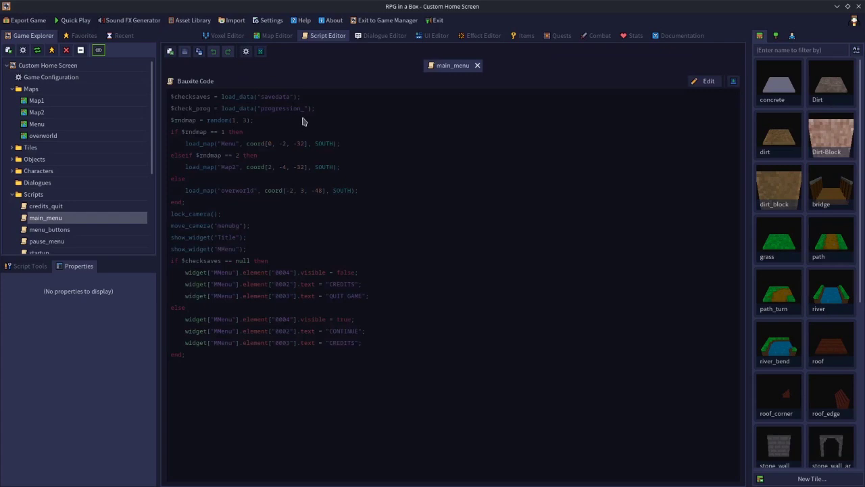
# - Change $check_prog to load "game_progress" and start an if $check_prog = line below it
pyautogui.click(705, 81)
pyautogui.click(312, 108)
pyautogui.press('BackSpace')
pyautogui.press('BackSpace')
pyautogui.press('BackSpace')
pyautogui.press('BackSpace')
pyautogui.press('BackSpace')
pyautogui.press('BackSpace')
pyautogui.press('BackSpace')
pyautogui.press('BackSpace')
pyautogui.press('BackSpace')
pyautogui.press('BackSpace')
pyautogui.press('BackSpace')
pyautogui.press('BackSpace')
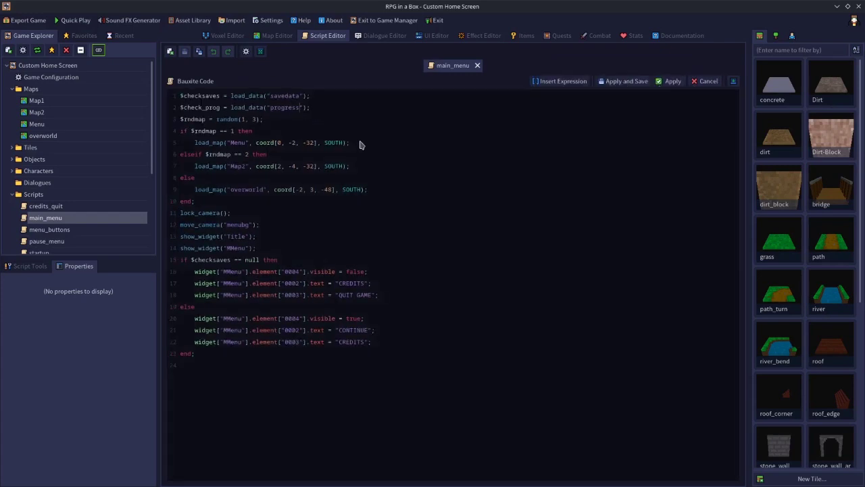
pyautogui.write('game_progress')
pyautogui.press('End')
pyautogui.press('Return')
pyautogui.write('if $check_prog =')
# - Replace the unfinished if statement on line 3 with the start of load_map($check_prog, c
pyautogui.press('BackSpace')
pyautogui.press('BackSpace')
pyautogui.press('BackSpace')
pyautogui.press('BackSpace')
pyautogui.press('BackSpace')
pyautogui.press('BackSpace')
pyautogui.press('BackSpace')
pyautogui.press('BackSpace')
pyautogui.press('BackSpace')
pyautogui.press('BackSpace')
pyautogui.press('BackSpace')
pyautogui.press('BackSpace')
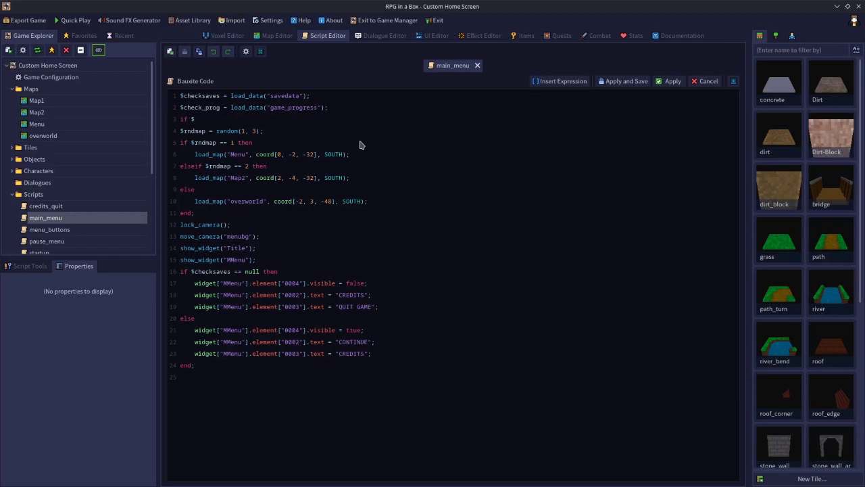
pyautogui.press('BackSpace')
pyautogui.press('BackSpace')
pyautogui.press('BackSpace')
pyautogui.press('BackSpace')
pyautogui.write('load')
pyautogui.write('_map(')
pyautogui.write('$)')
pyautogui.write('p')
pyautogui.press('BackSpace')
pyautogui.write('chck')
pyautogui.press('BackSpace')
pyautogui.press('BackSpace')
pyautogui.write('eck_prog, c')
# - Finish the line as load_map($check_prog, coord[0, 0, -32, SOUTH]); and delete the $rndmap block
pyautogui.write('oord[')
pyautogui.write(',')
pyautogui.press('Left')
pyautogui.press('Left')
pyautogui.write('0')
pyautogui.press('Right')
pyautogui.press('Right')
pyautogui.write('0, -32')
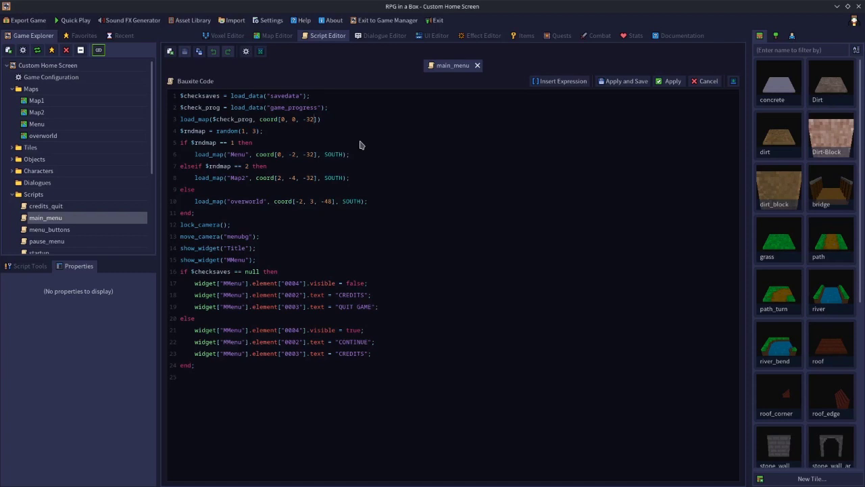
pyautogui.write(', SOUTH]);')
pyautogui.moveTo(207, 215); pyautogui.dragTo(176, 131)
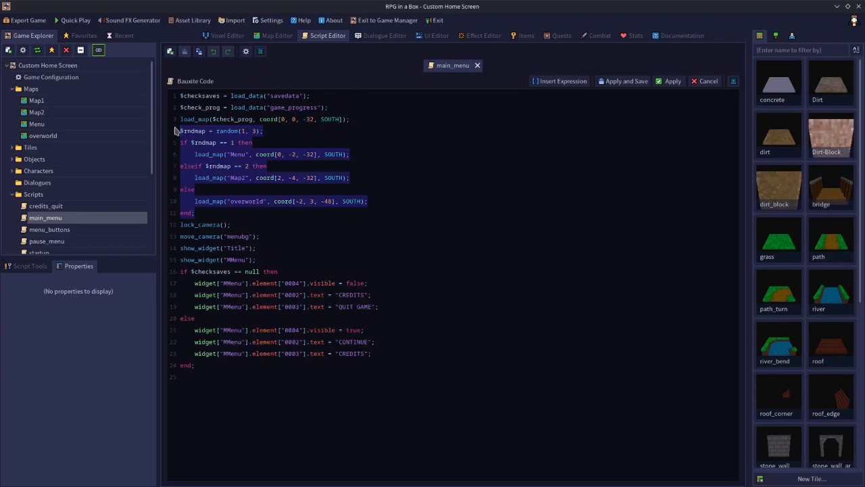
pyautogui.press('Delete')
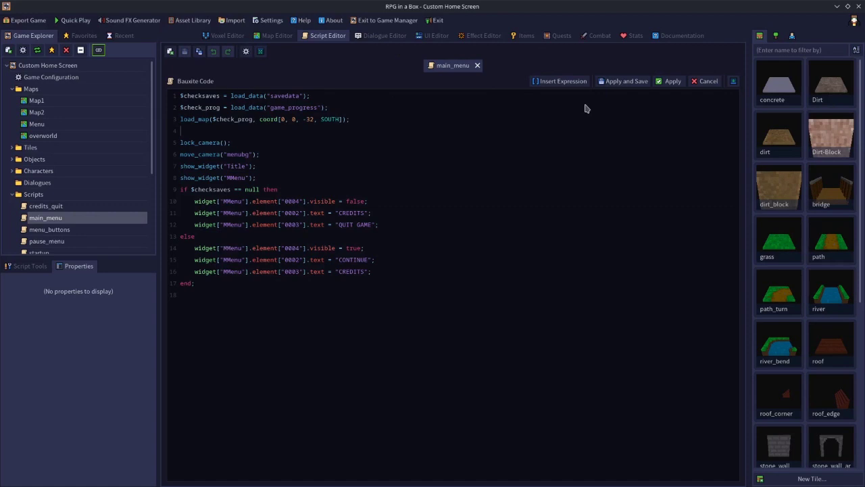
# - Review pause_menu and Map2, then close pause_menu and reopen main_menu from Recent Scripts
pyautogui.click(623, 81)
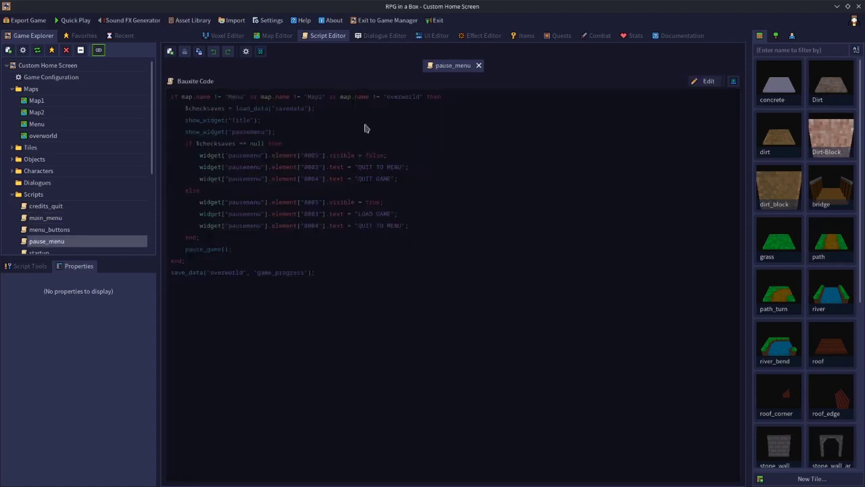
pyautogui.click(286, 35)
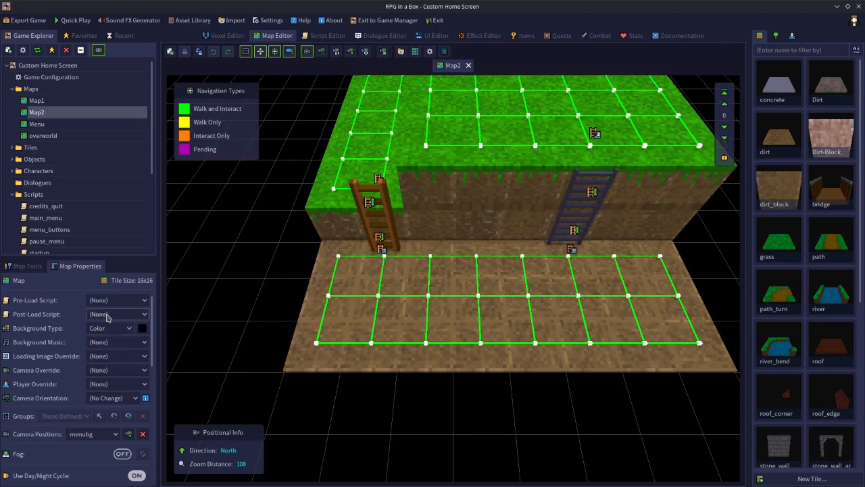
pyautogui.click(323, 35)
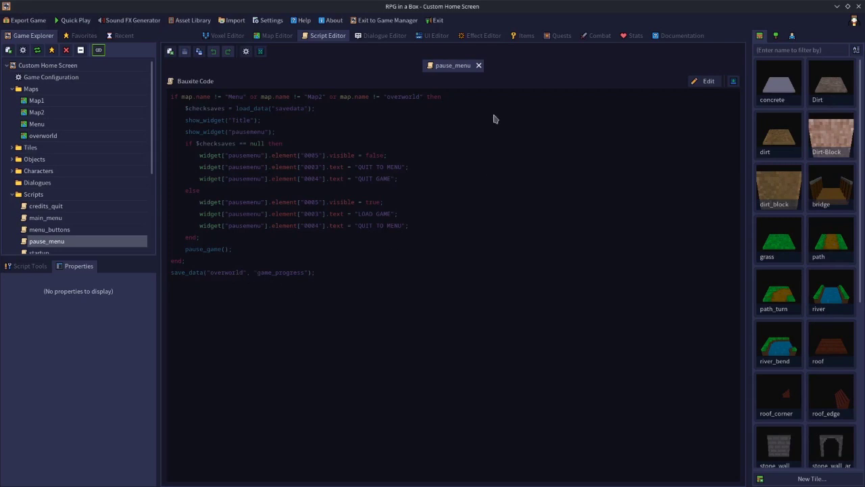
pyautogui.click(478, 65)
pyautogui.doubleClick(414, 181)
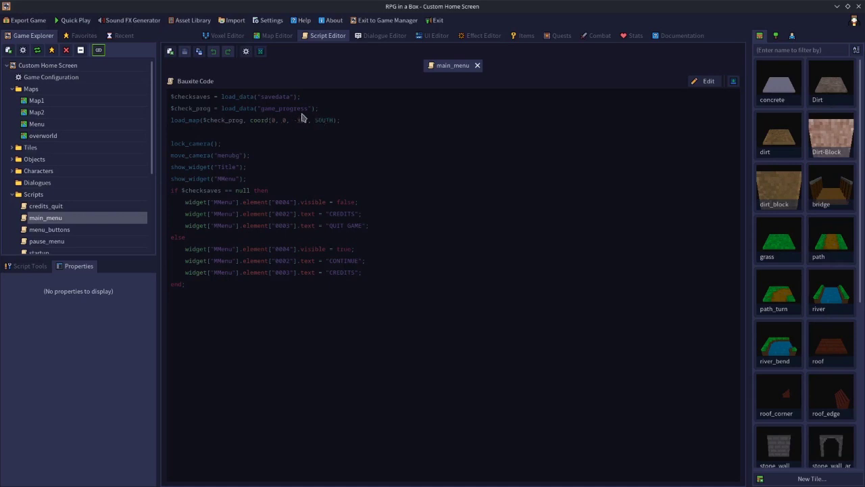
# - Add 'if $check_prog == null then' with load_map("Menu") as its body
pyautogui.click(703, 82)
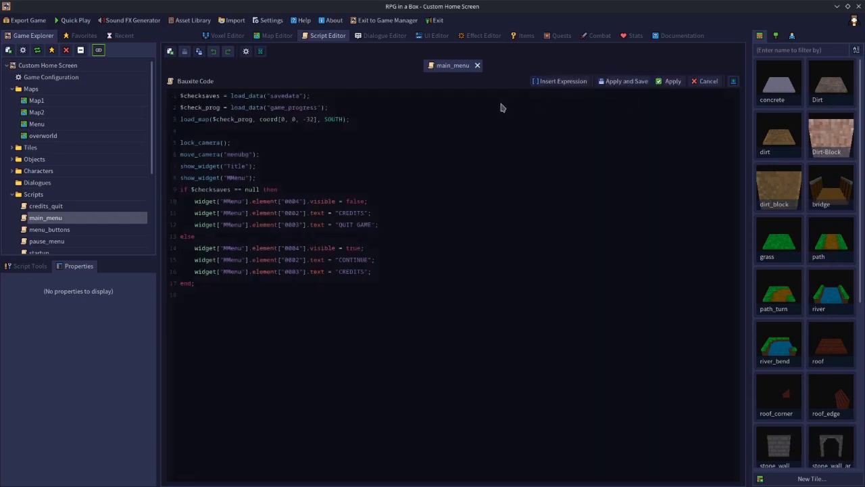
pyautogui.click(361, 113)
pyautogui.press('Return')
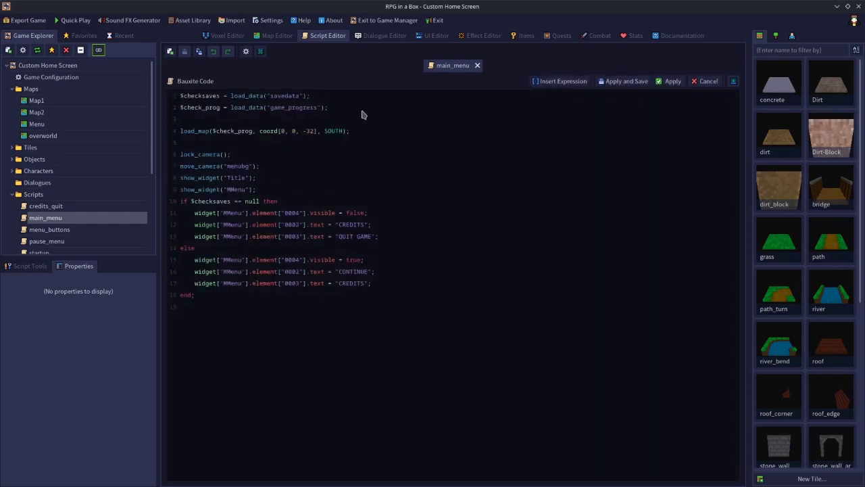
pyautogui.write('if $check_prog == null t henthen')
pyautogui.press('Return')
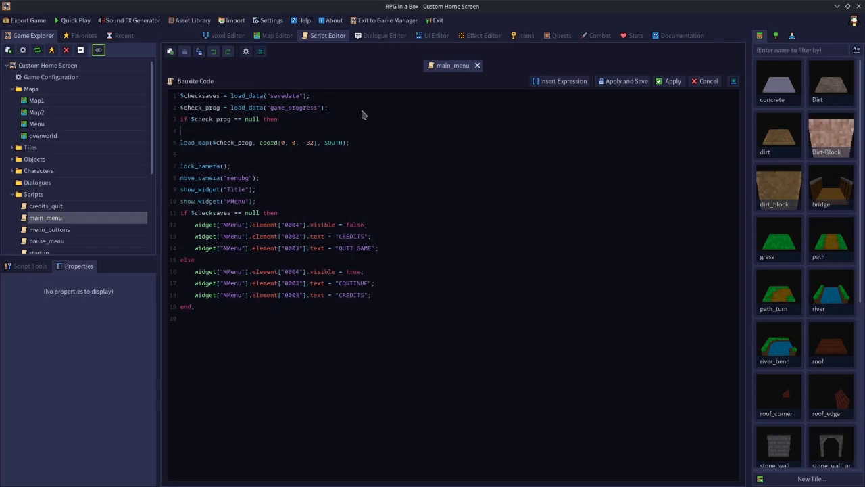
pyautogui.write('load')
pyautogui.write('_map("Menu"')
# - Put the saved-map load under an else branch and close the block with end
pyautogui.press('Return')
pyautogui.press('BackSpace')
pyautogui.write('else')
pyautogui.press('Down')
pyautogui.press('Home')
pyautogui.press('Tab')
pyautogui.write('end')
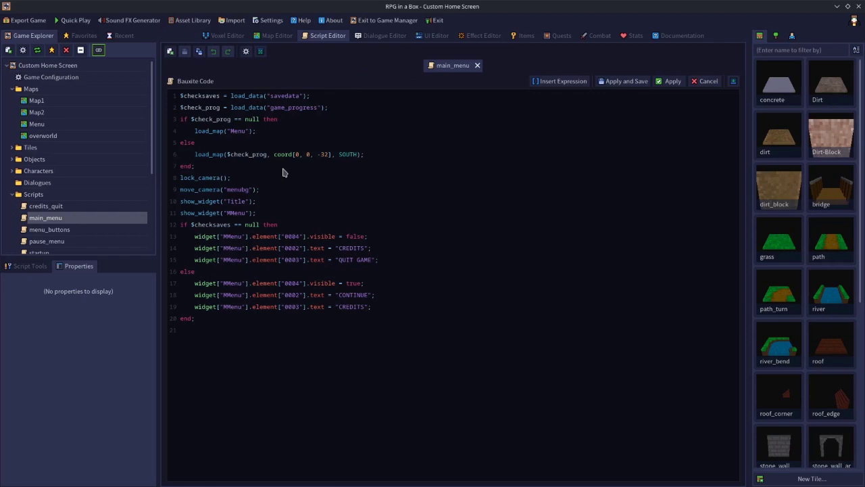
pyautogui.press('Return')
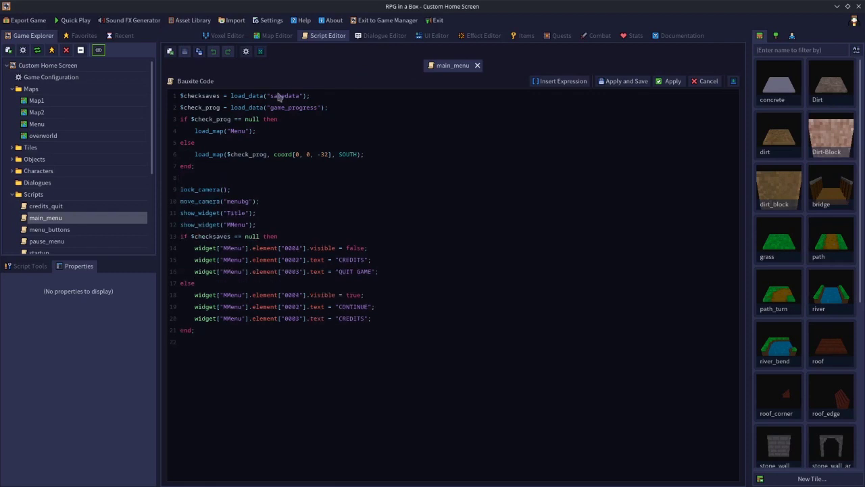
# - Glance over the UI editor and Map2, then return to the main_menu script
pyautogui.click(262, 137)
pyautogui.click(440, 37)
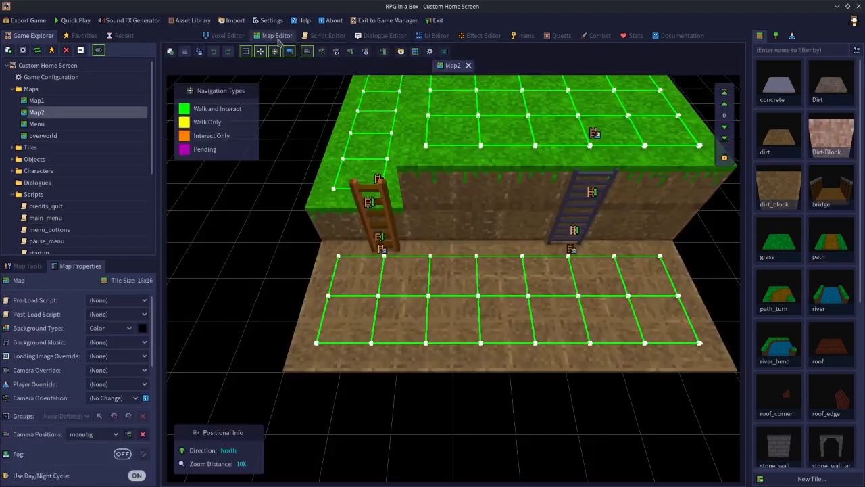
pyautogui.click(278, 39)
pyautogui.click(336, 39)
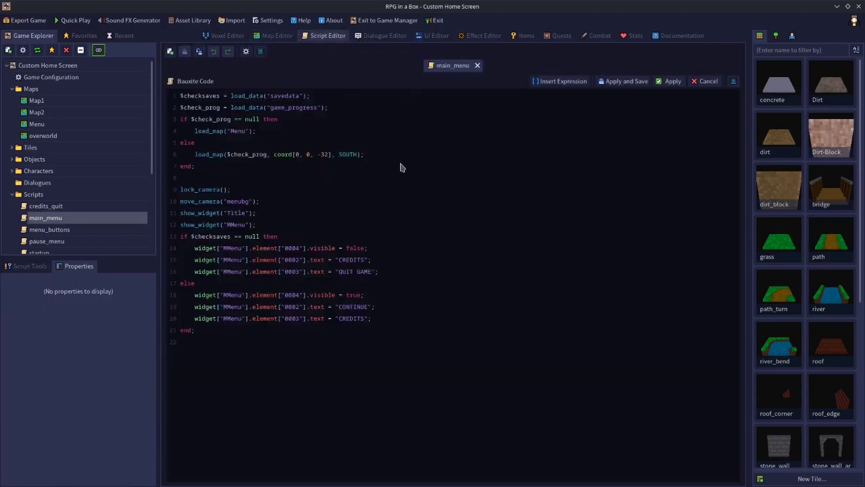
# - Close Map2 and open the Menu map from Recent Maps
pyautogui.click(282, 38)
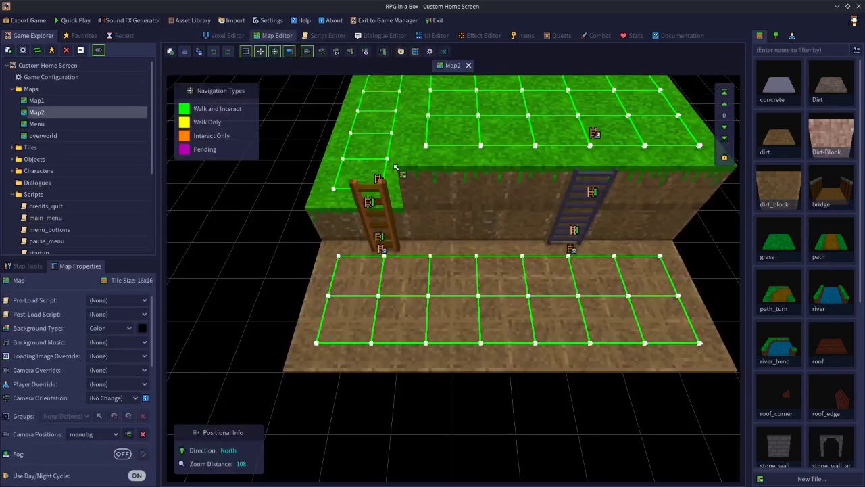
pyautogui.click(469, 66)
pyautogui.click(419, 180)
pyautogui.click(409, 247)
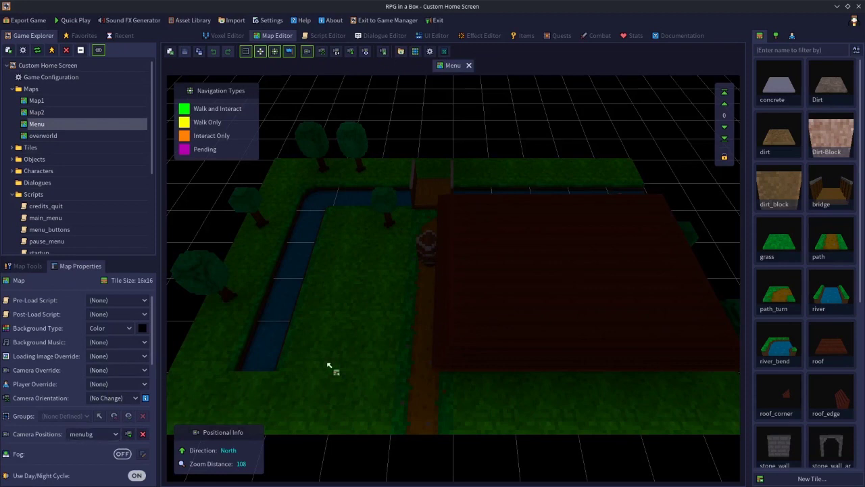
# - Orbit the view and save it as a new camera position named menubg2
pyautogui.moveTo(363, 293); pyautogui.dragTo(396, 205, button='middle')
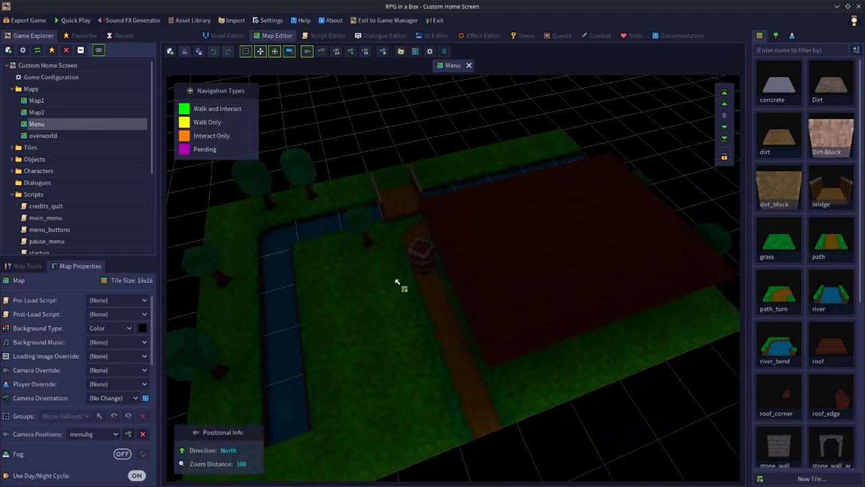
pyautogui.click(376, 53)
pyautogui.write('menubg')
pyautogui.press('Return')
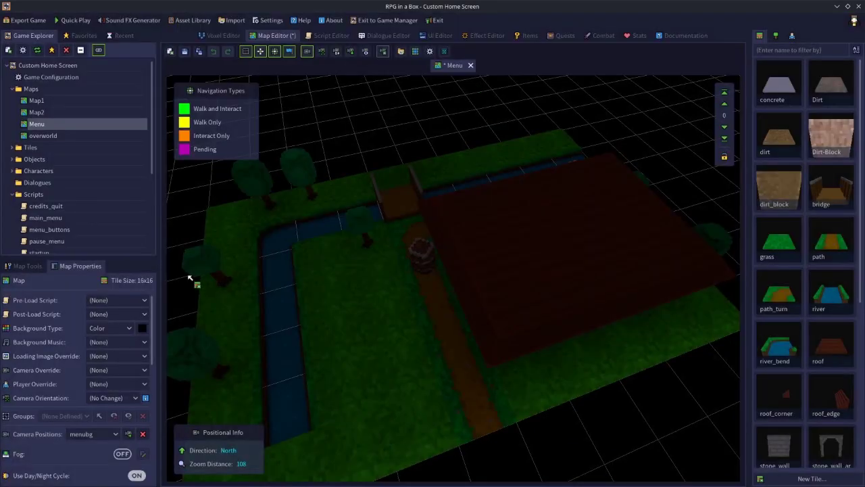
# - Jump the view to the menubg2 camera position and save the Menu map
pyautogui.click(83, 434)
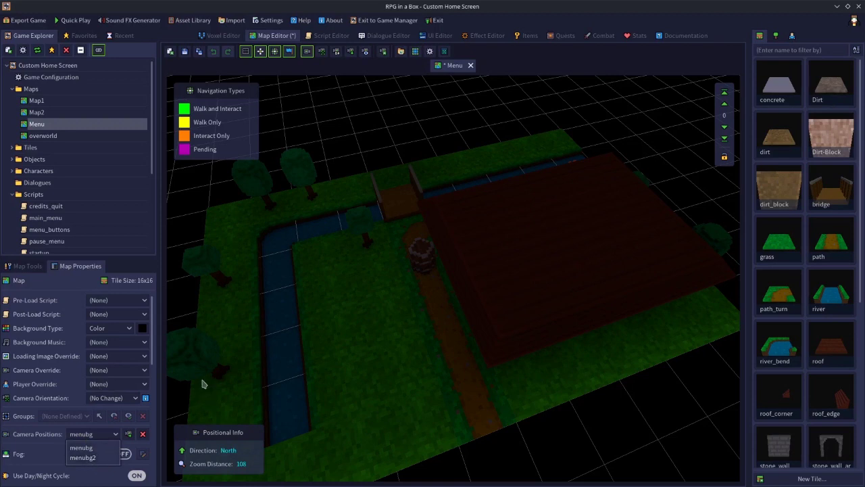
pyautogui.click(436, 135)
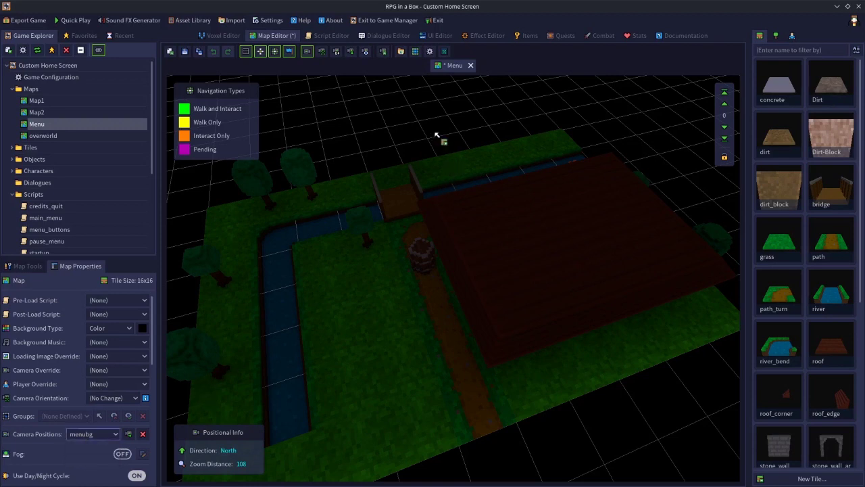
pyautogui.click(128, 436)
pyautogui.click(112, 434)
pyautogui.click(84, 458)
pyautogui.click(128, 434)
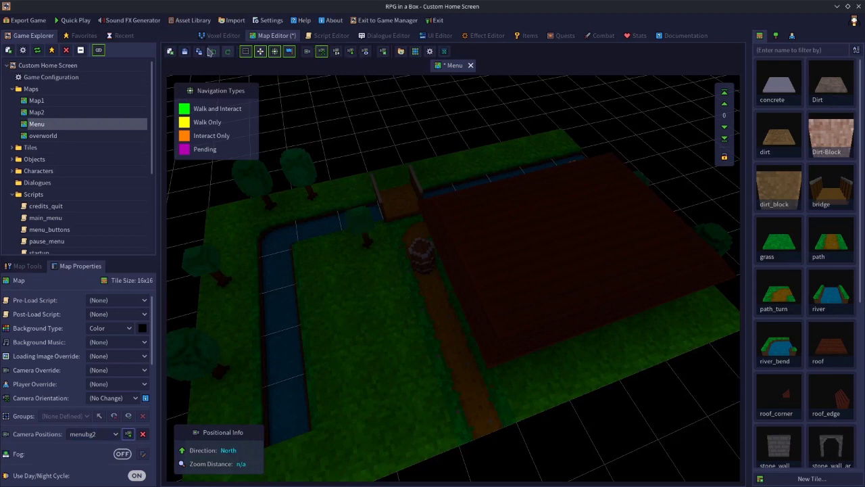
pyautogui.click(184, 52)
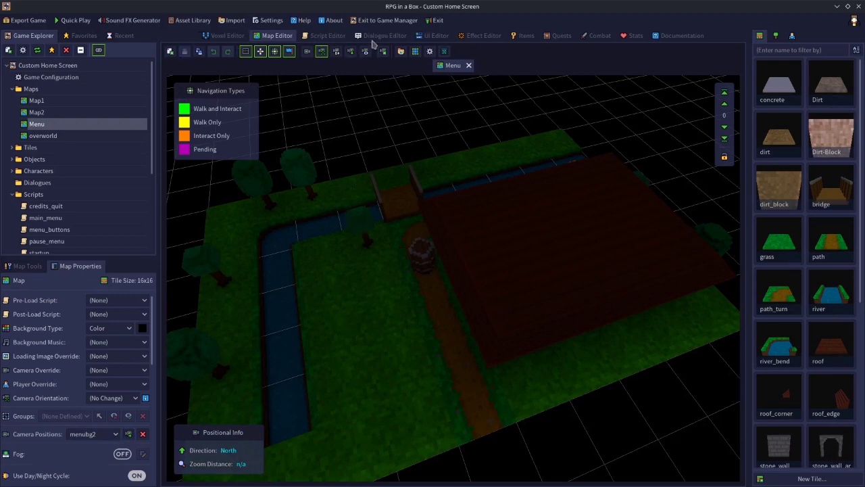
# - Close the main_menu script and open the pause_menu script
pyautogui.click(337, 39)
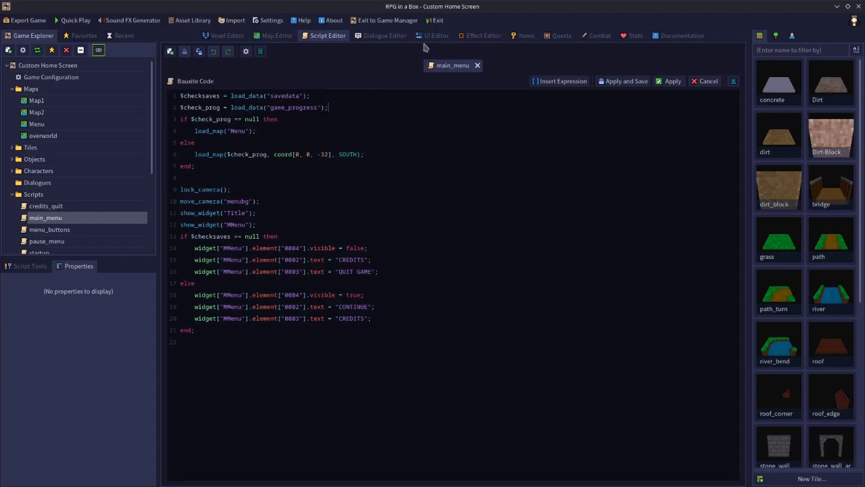
pyautogui.click(477, 66)
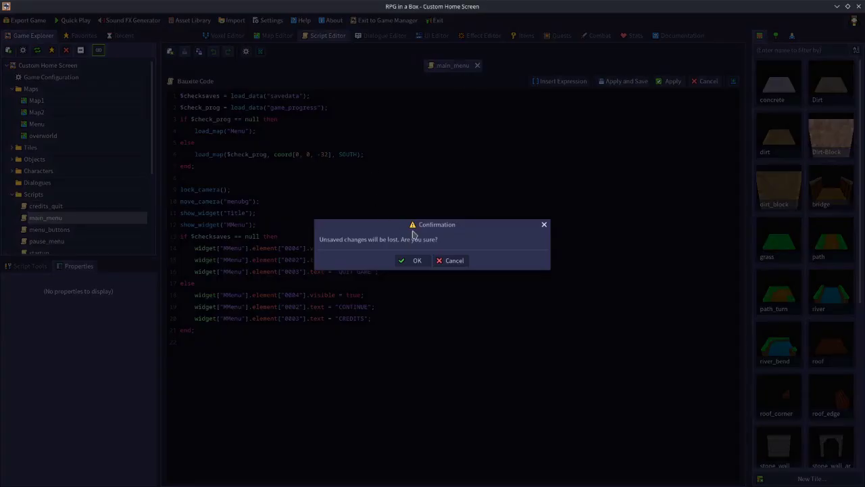
pyautogui.click(450, 261)
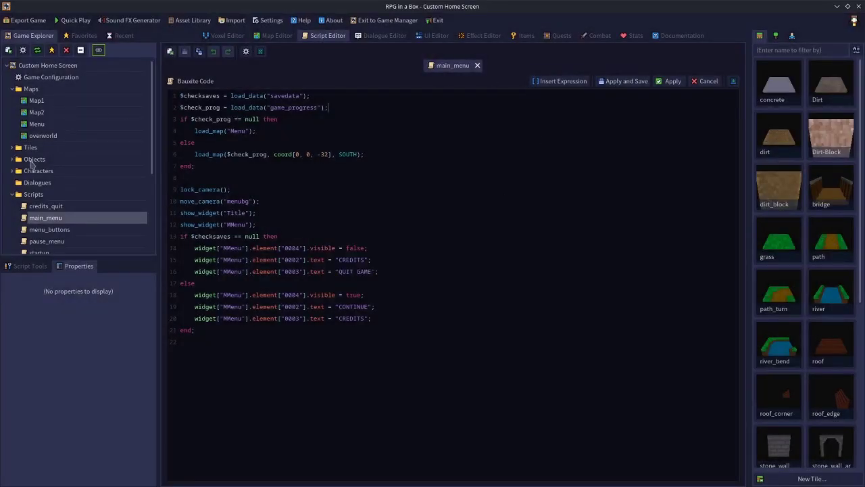
pyautogui.doubleClick(49, 242)
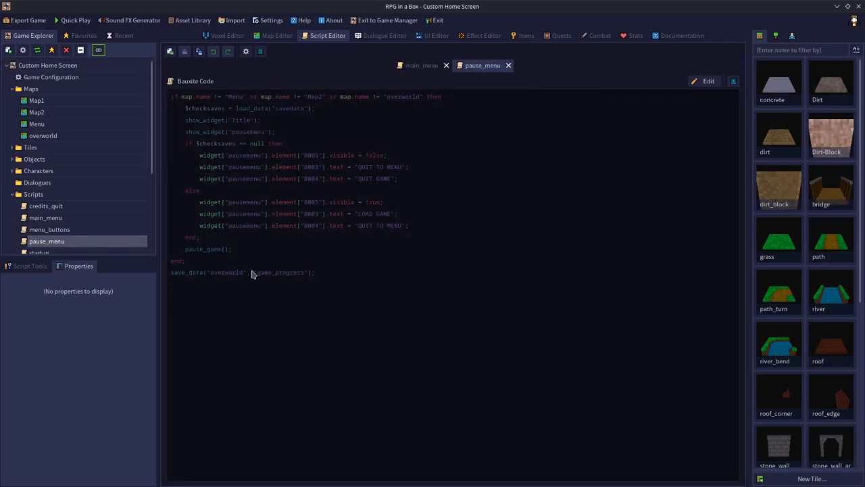
# - Change the save_data map from overworld to menubg2 and apply the change
pyautogui.click(704, 82)
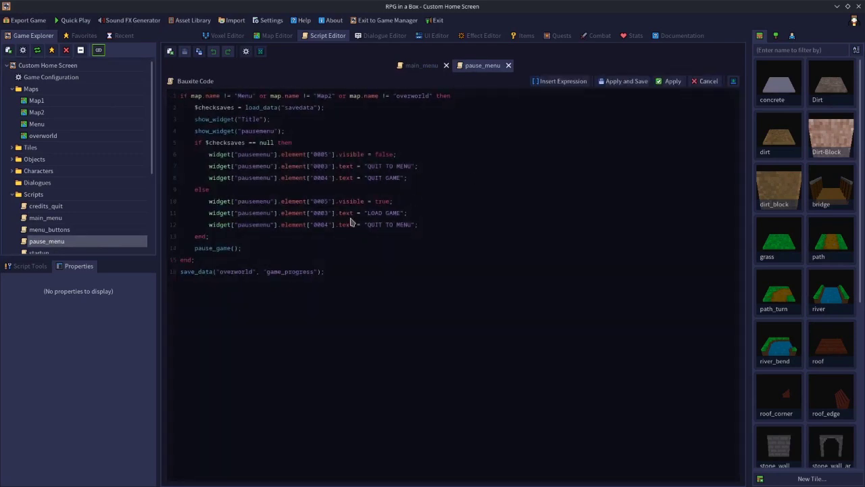
pyautogui.click(251, 272)
pyautogui.press('BackSpace')
pyautogui.press('BackSpace')
pyautogui.press('BackSpace')
pyautogui.press('BackSpace')
pyautogui.press('BackSpace')
pyautogui.press('BackSpace')
pyautogui.press('BackSpace')
pyautogui.press('BackSpace')
pyautogui.press('BackSpace')
pyautogui.write('menubg2')
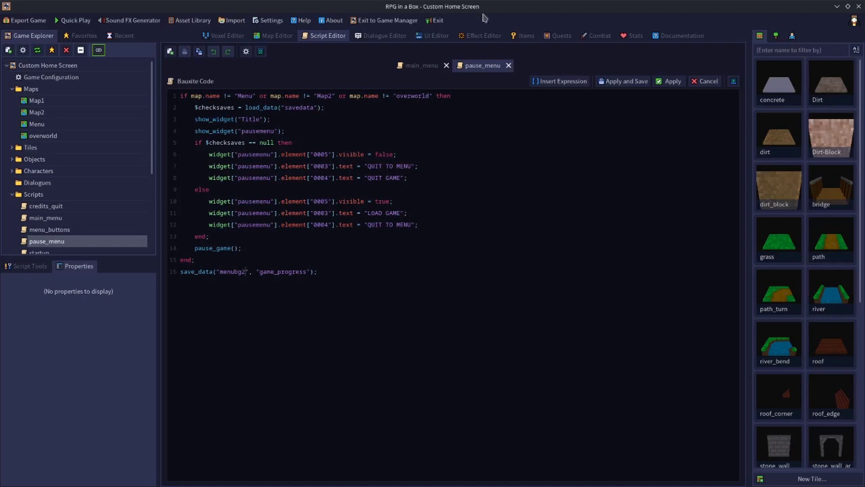
pyautogui.click(627, 81)
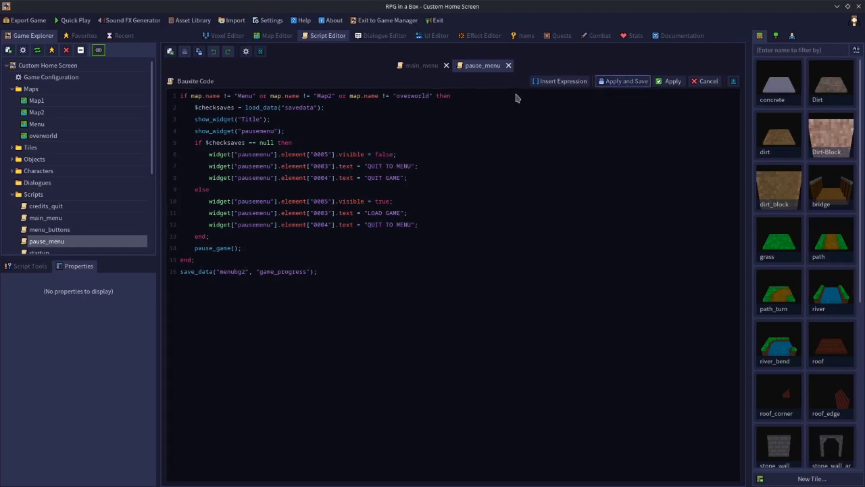
pyautogui.click(422, 65)
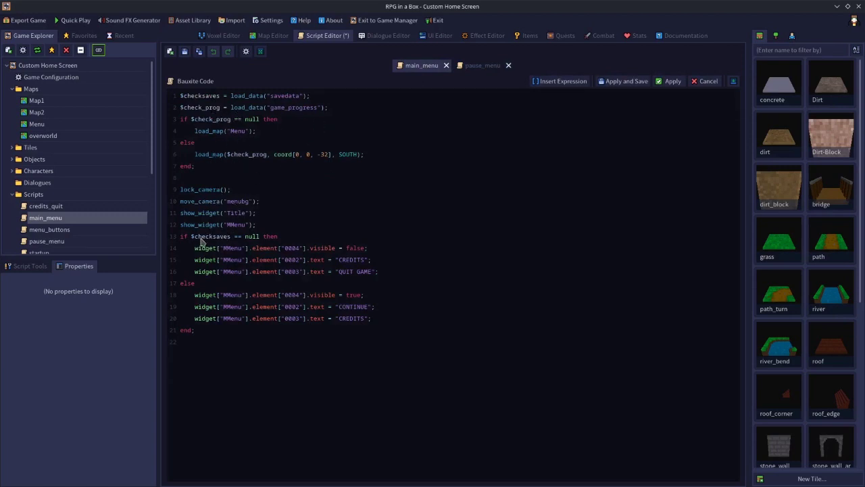
# - Change line 10 to move_camera($check_prog);, apply it, and show the Menu map again
pyautogui.click(251, 202)
pyautogui.press('BackSpace')
pyautogui.press('BackSpace')
pyautogui.press('BackSpace')
pyautogui.press('BackSpace')
pyautogui.press('BackSpace')
pyautogui.press('BackSpace')
pyautogui.press('BackSpace')
pyautogui.press('BackSpace')
pyautogui.write('$che')
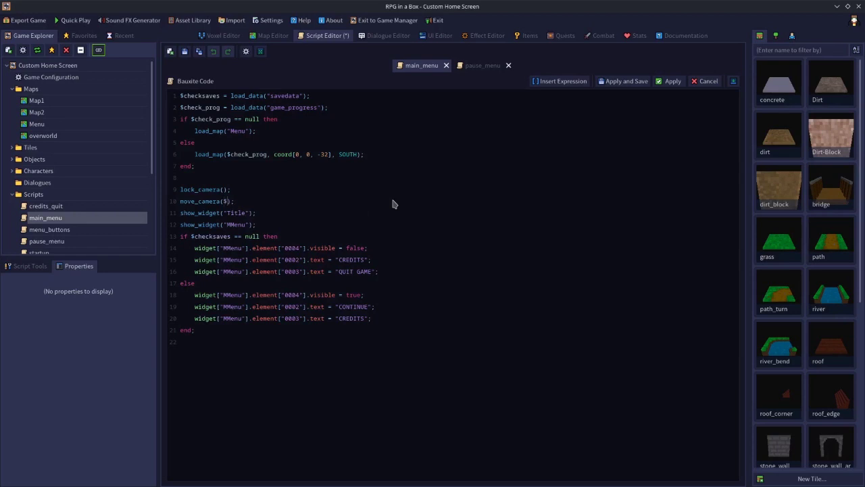
pyautogui.write('ck_prog')
pyautogui.click(626, 82)
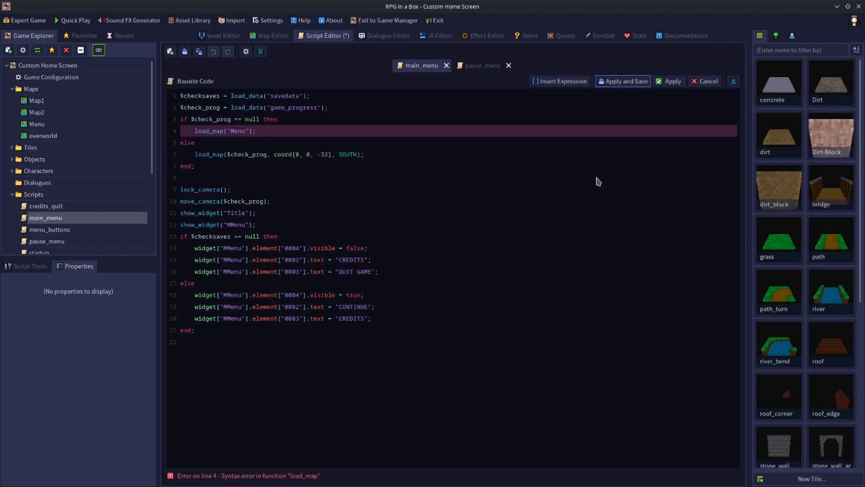
pyautogui.click(402, 38)
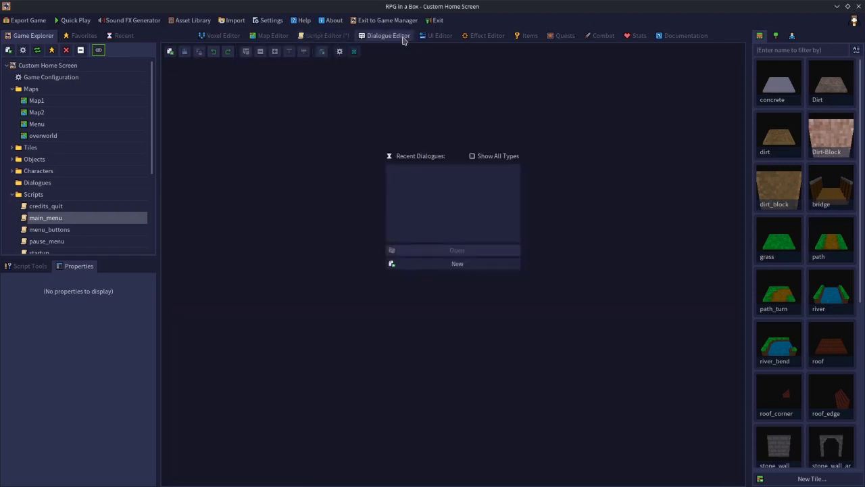
pyautogui.click(276, 36)
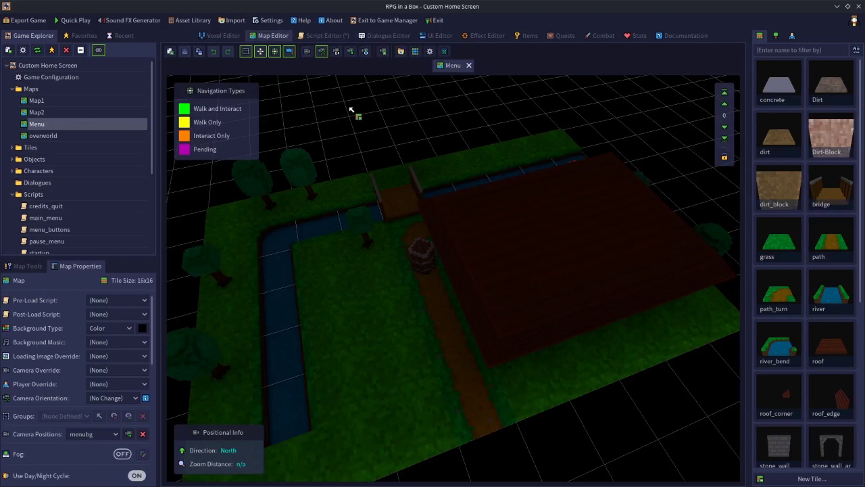